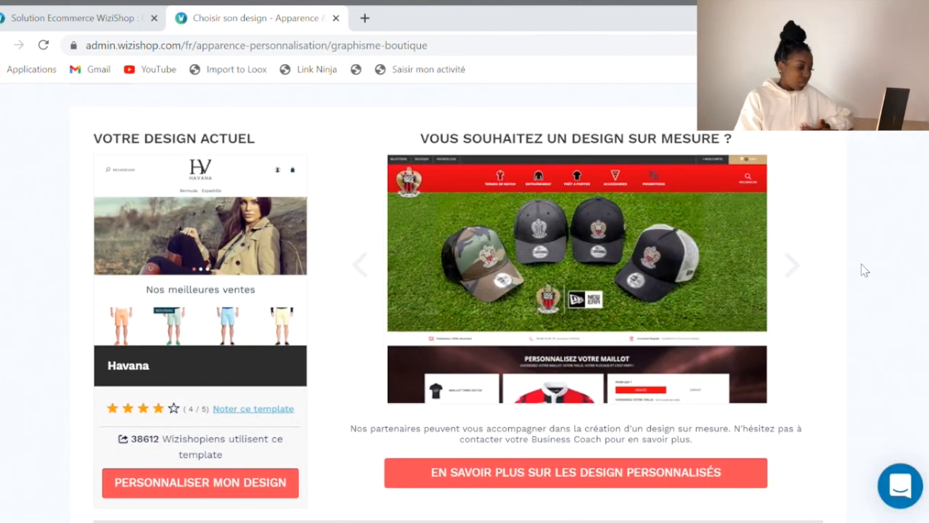
Scroll through the free design templates on the WiziShop design page
scroll(831, 272, down, 8)
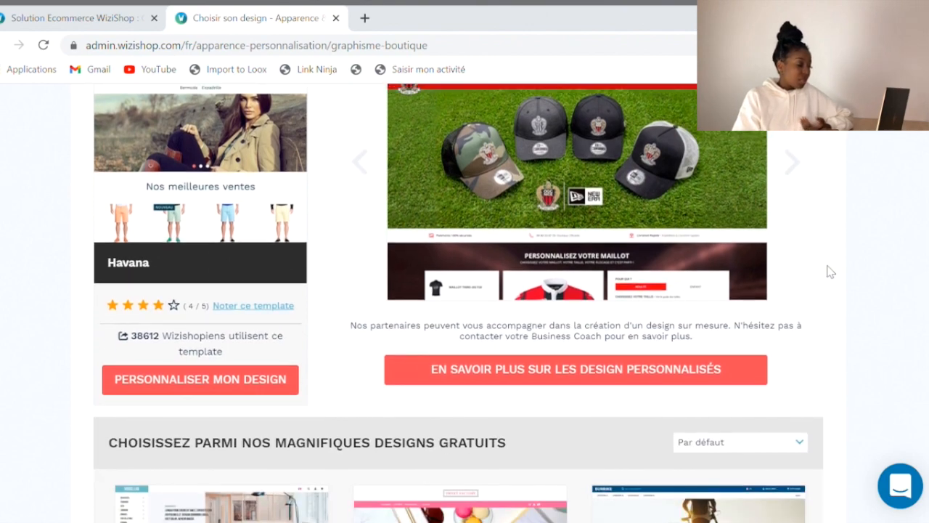
scroll(827, 266, down, 3)
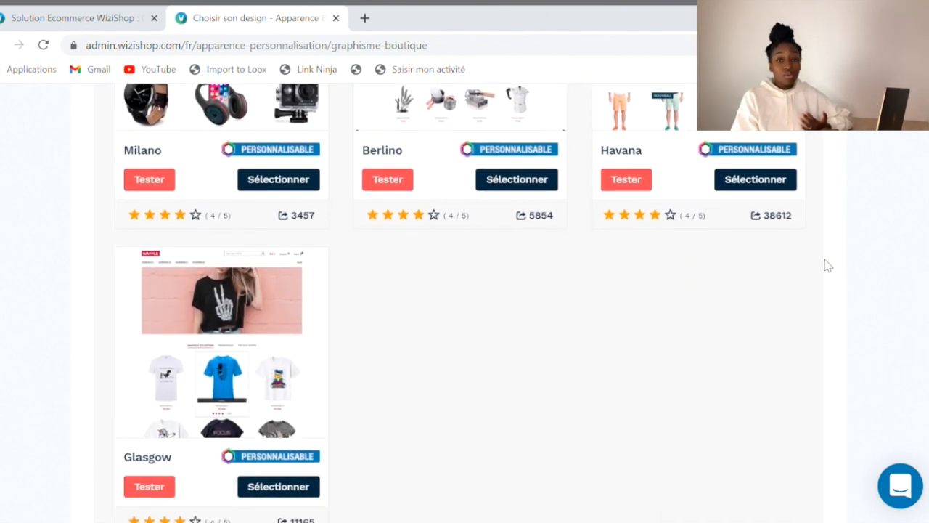
scroll(828, 266, up, 15)
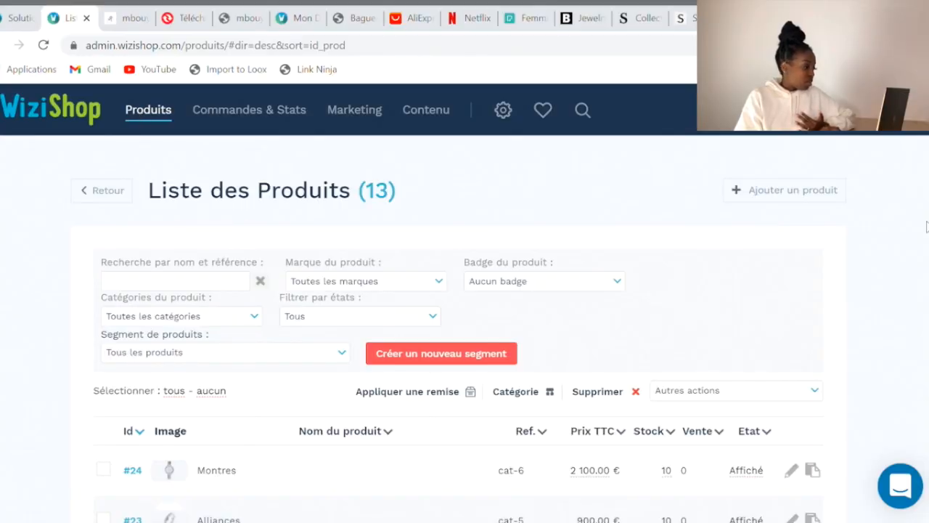
scroll(926, 227, down, 3)
scroll(927, 227, down, 3)
scroll(120, 144, up, 5)
click(85, 120)
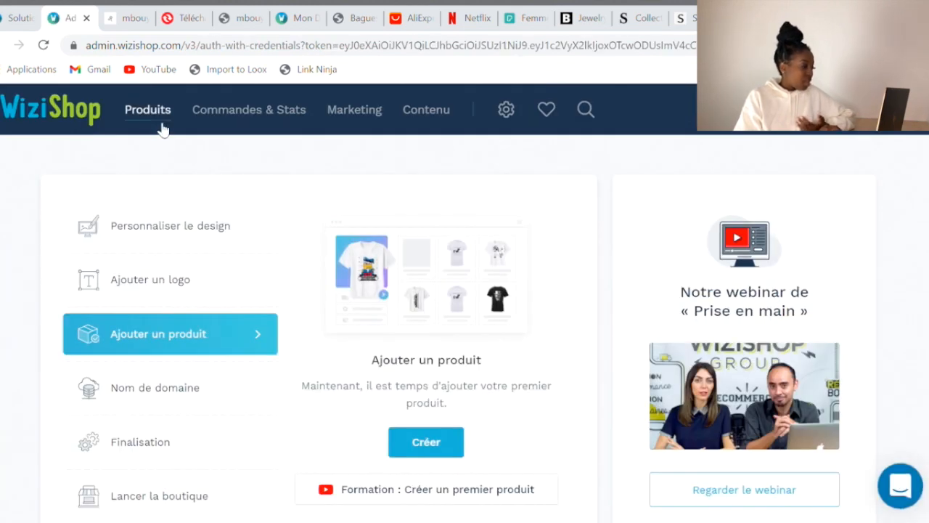
click(161, 123)
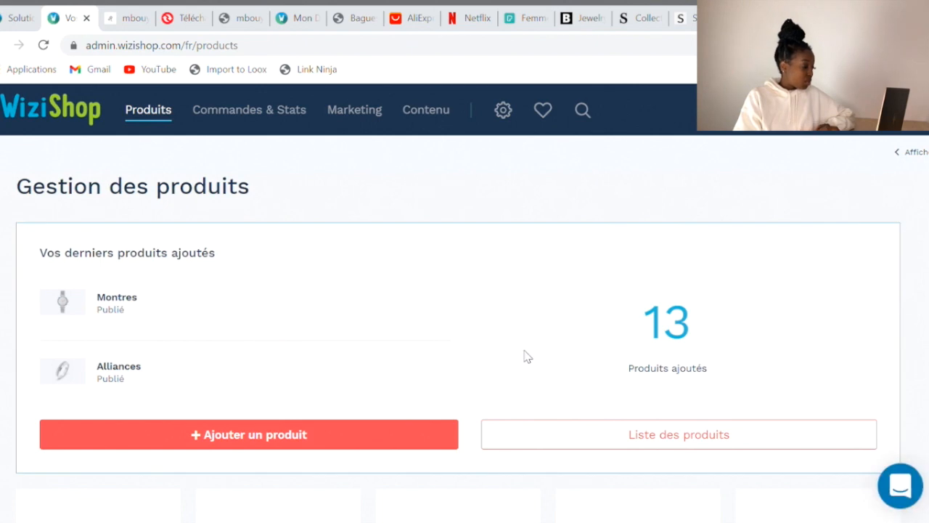
click(538, 445)
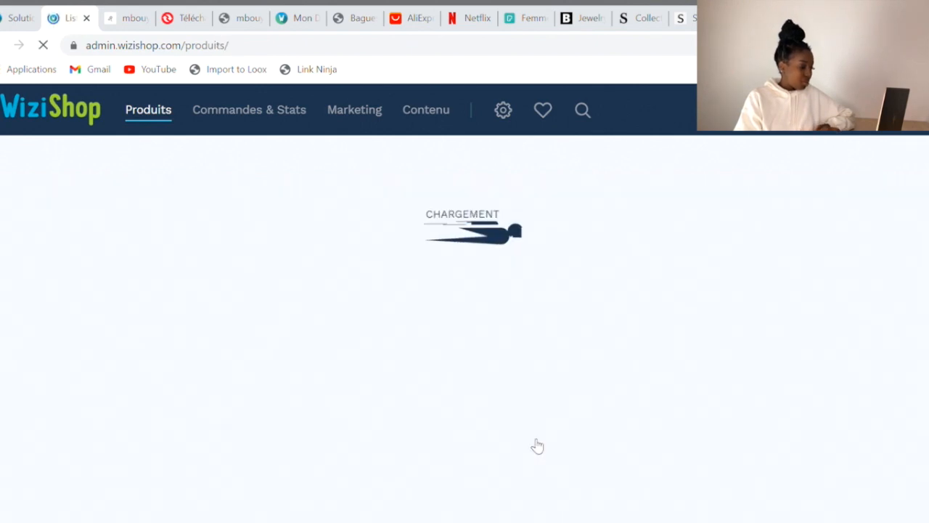
scroll(9, 450, down, 9)
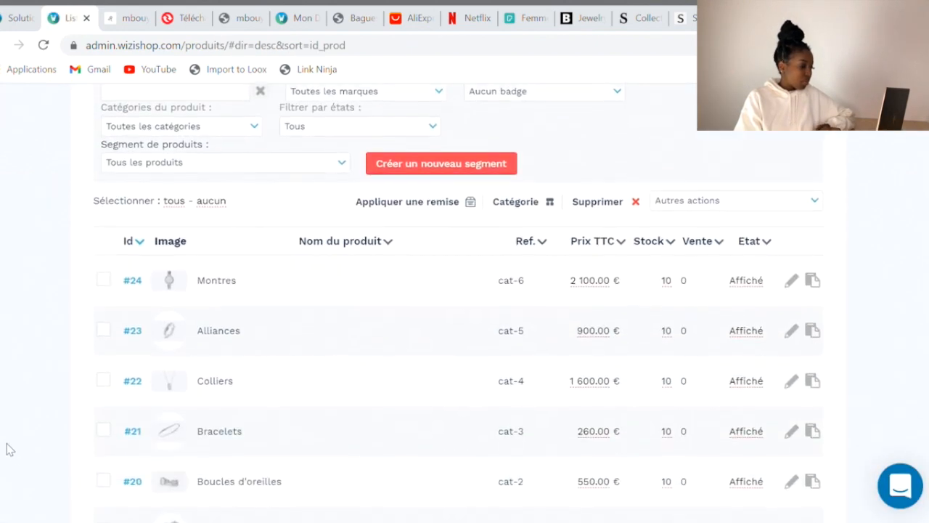
scroll(9, 449, up, 9)
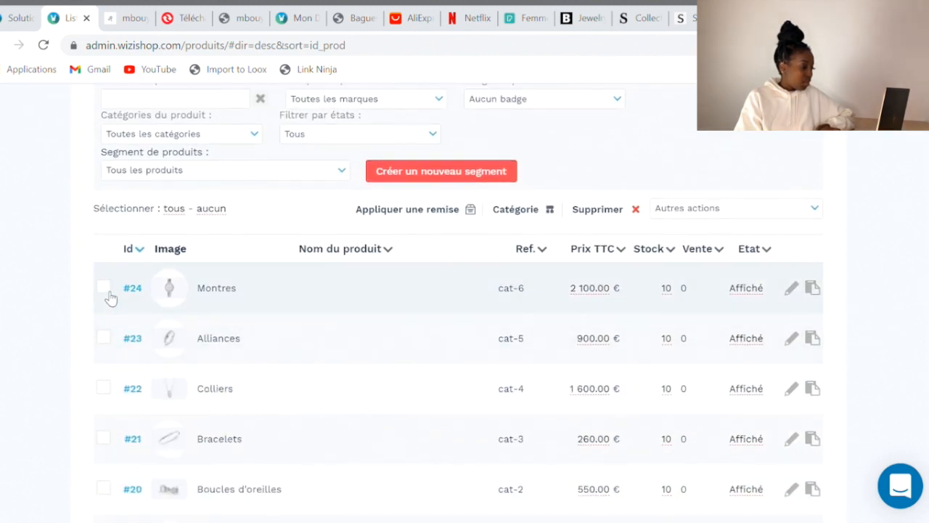
Delete the Montres product (#24) and dismiss the deletion alert
click(104, 288)
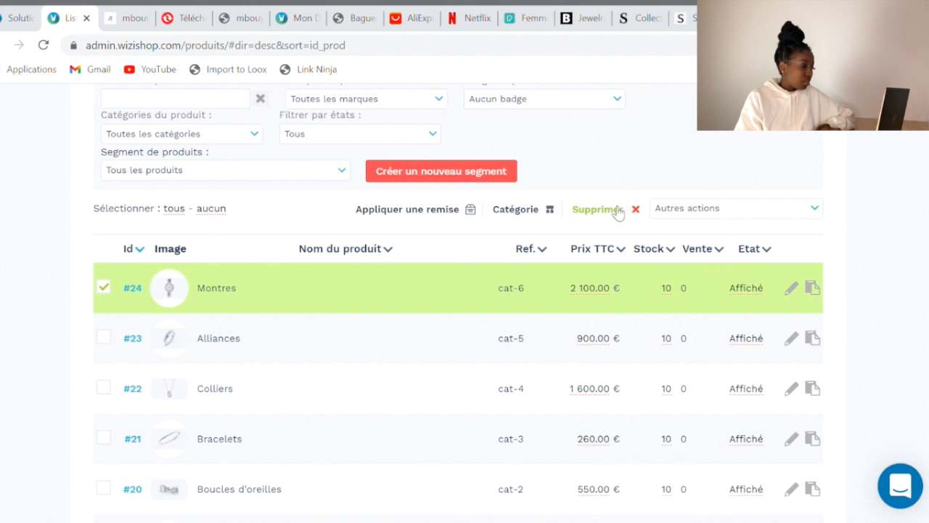
click(617, 210)
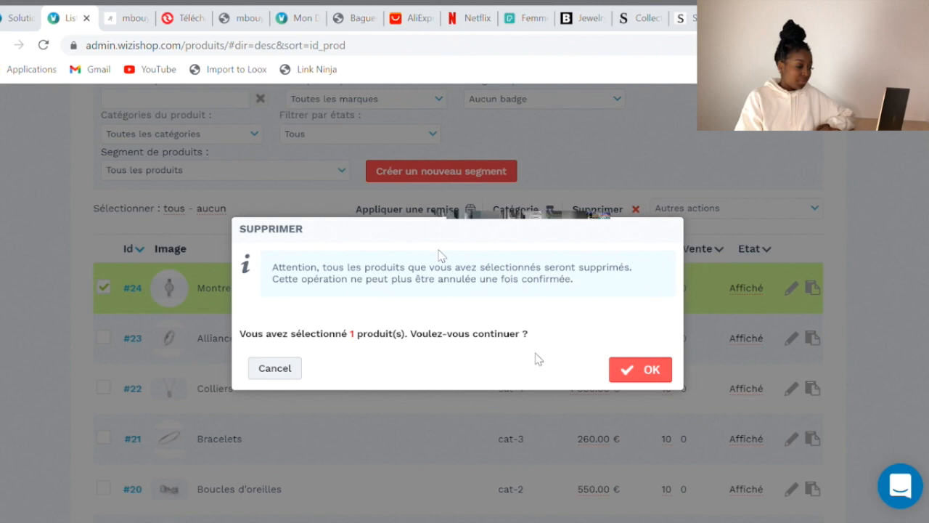
click(627, 360)
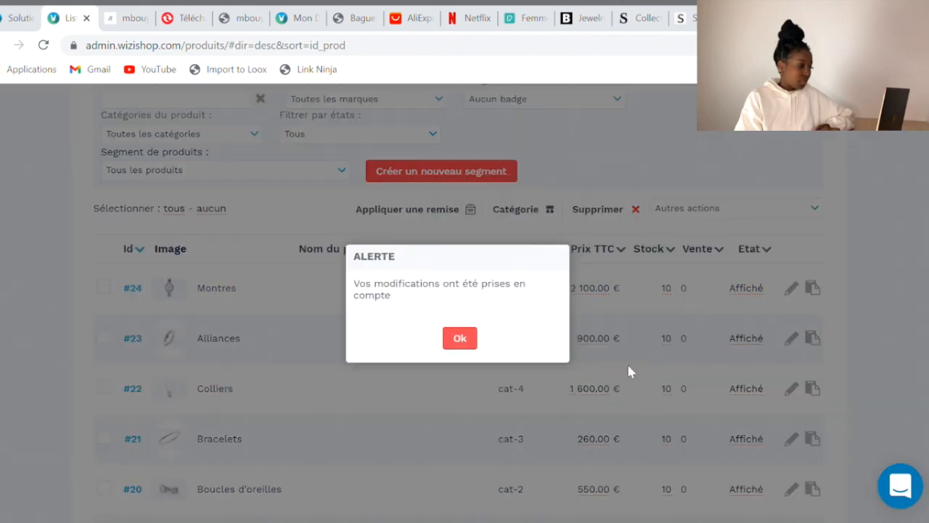
click(457, 338)
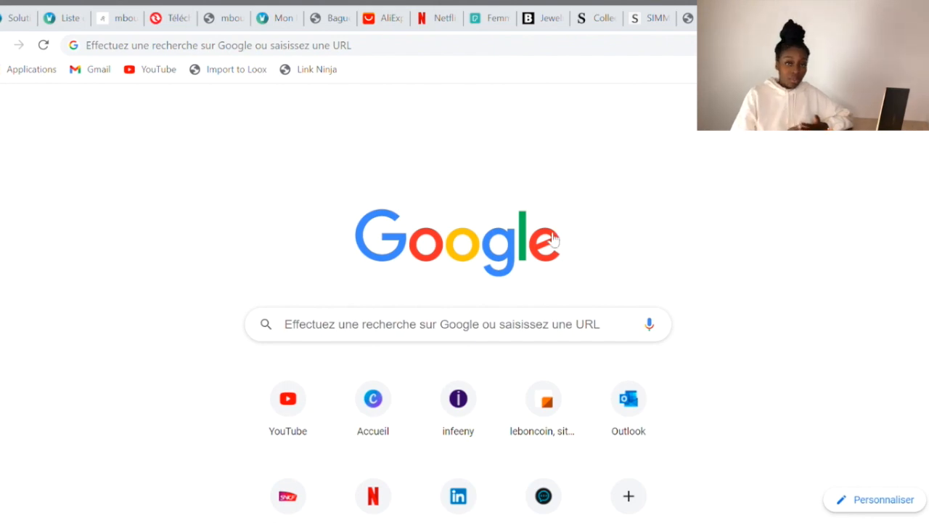
Open AliExpress, dismiss its popups and search for 'boucles d oreille femme 2020'
click(538, 381)
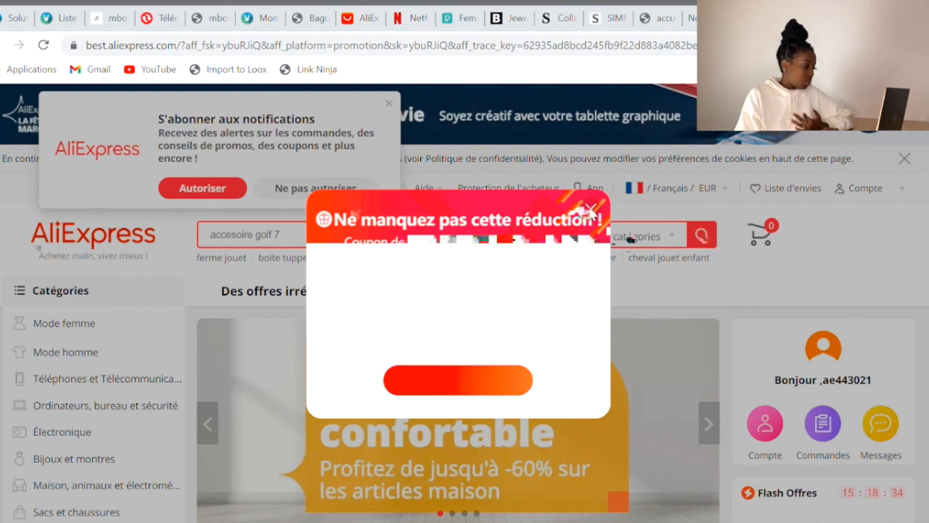
click(591, 210)
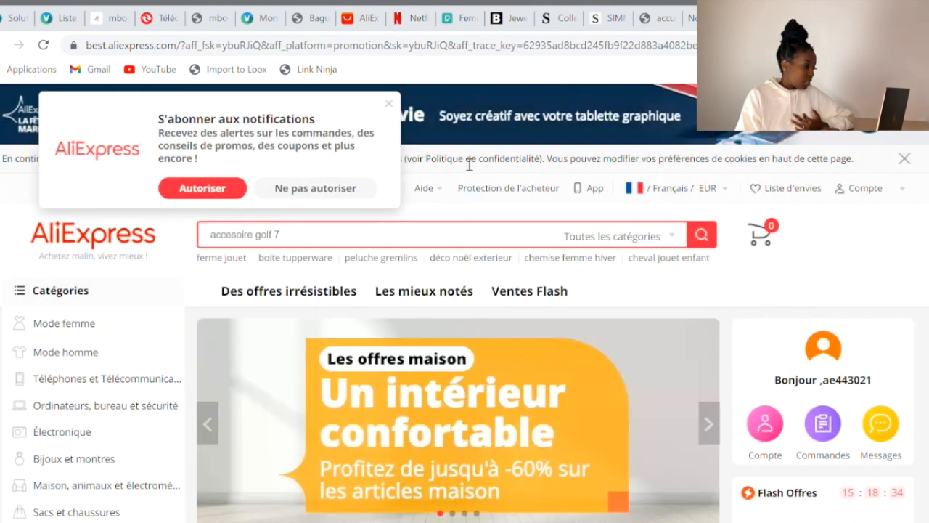
click(390, 106)
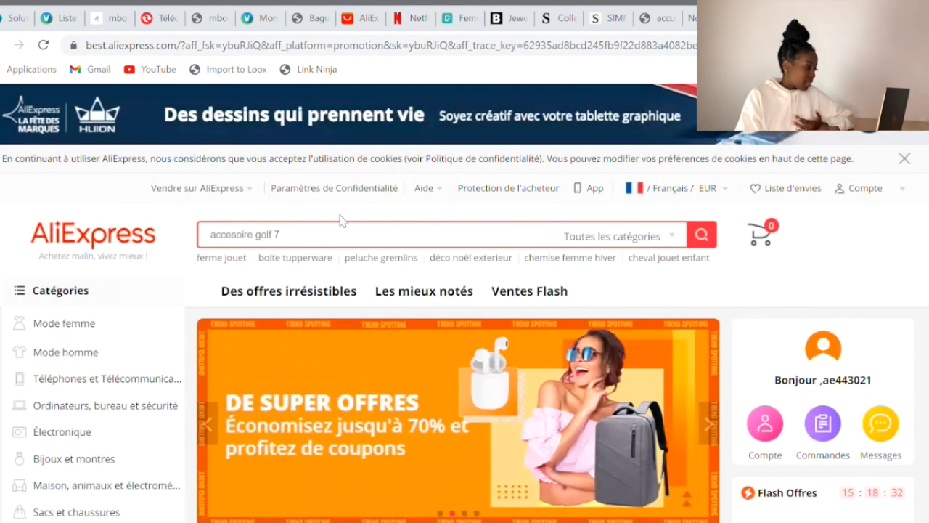
click(341, 243)
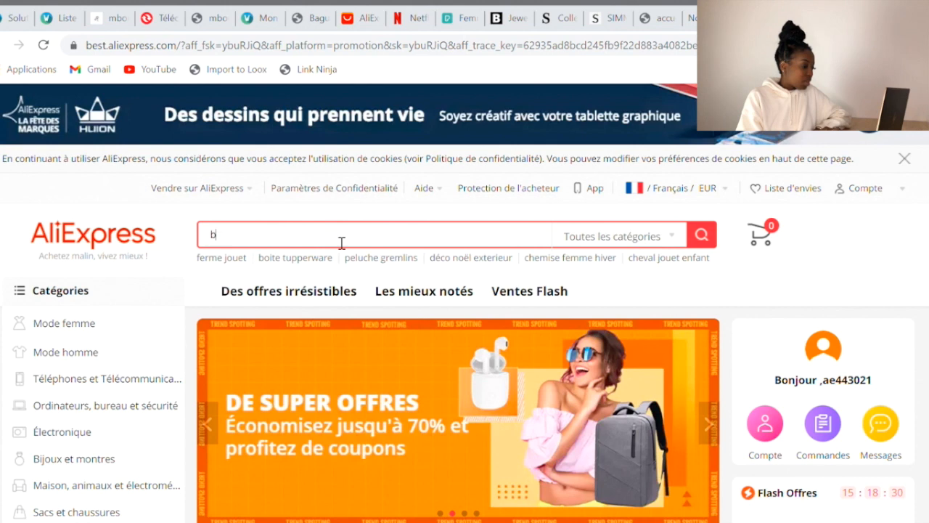
text(boucl)
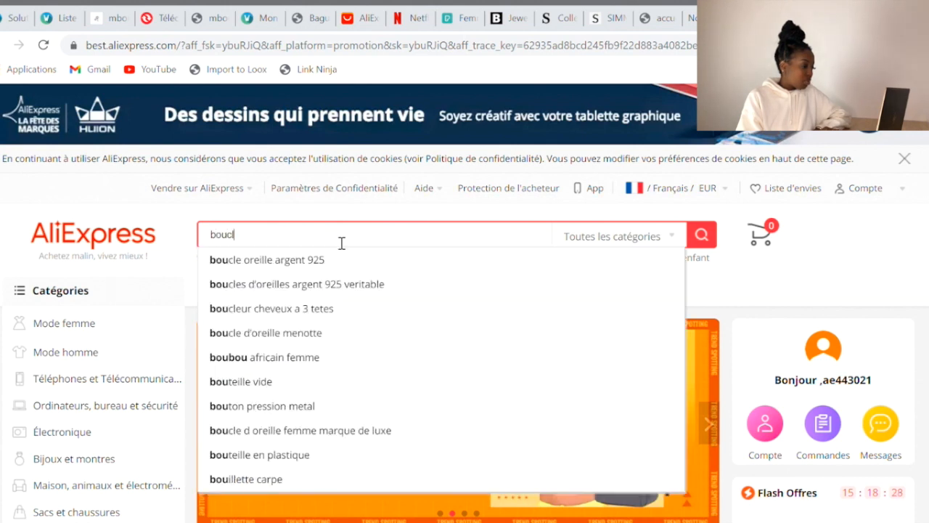
text(es d)
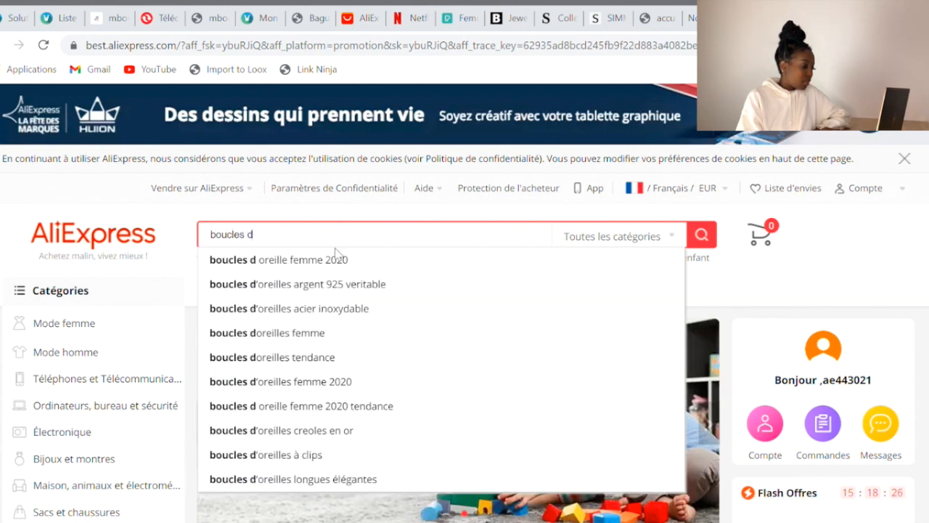
click(340, 258)
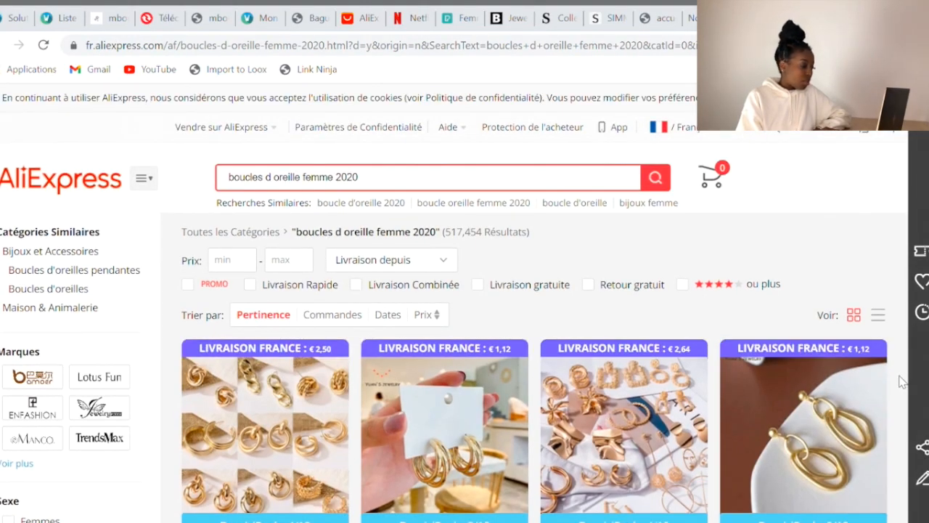
Browse the results and open the matte gold geometric earrings product page
scroll(901, 381, down, 2)
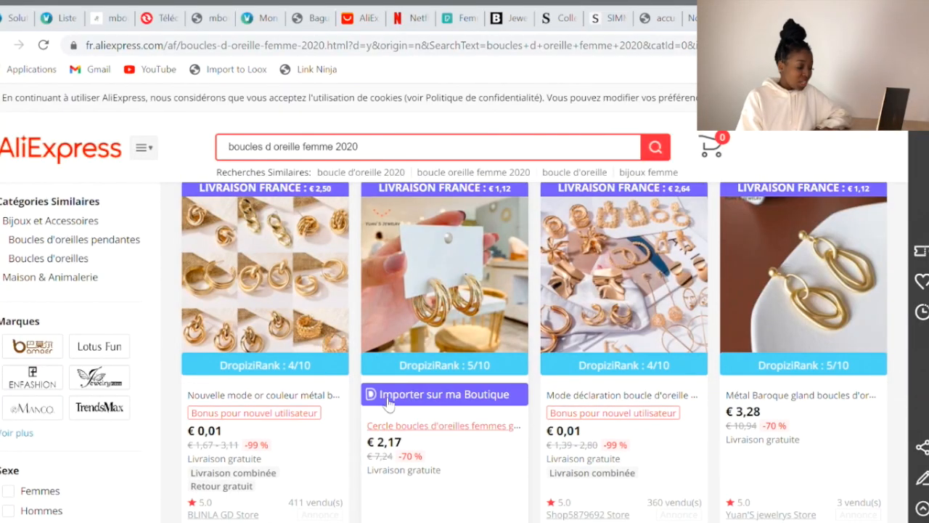
scroll(349, 285, up, 1)
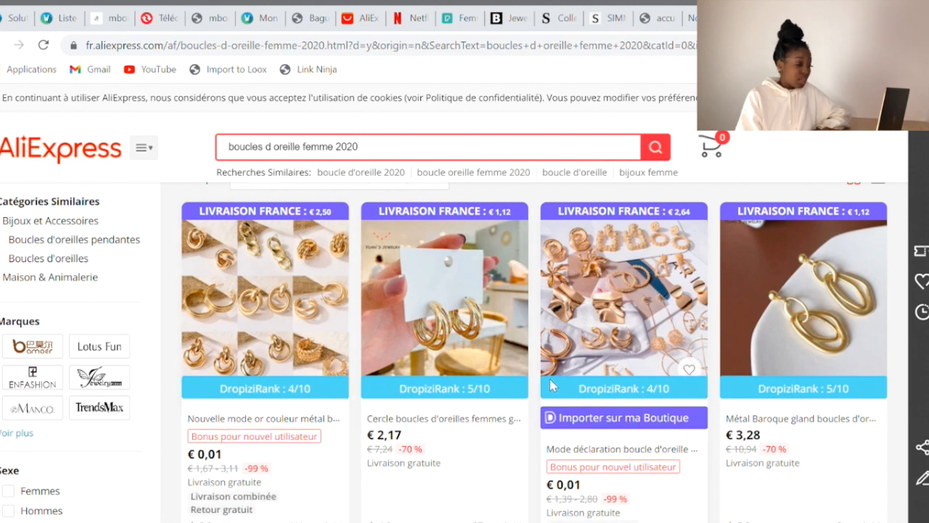
scroll(653, 385, down, 5)
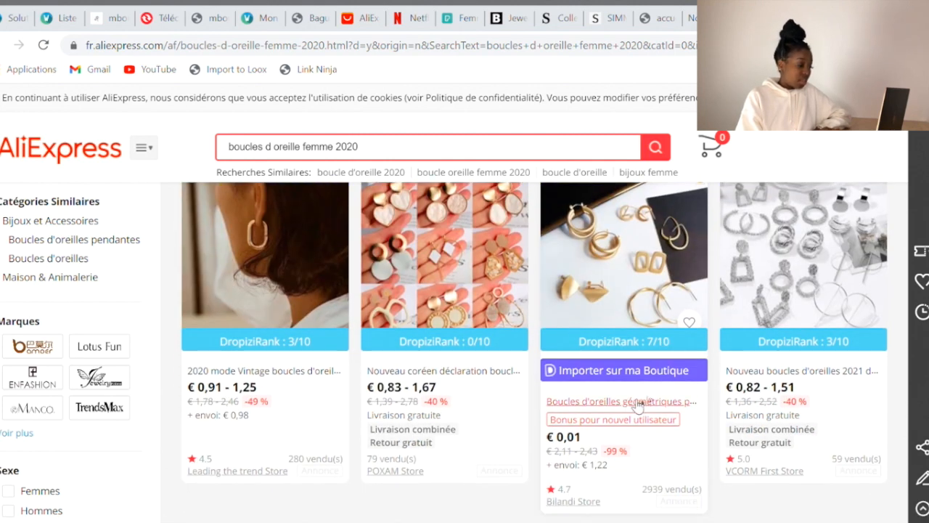
click(638, 405)
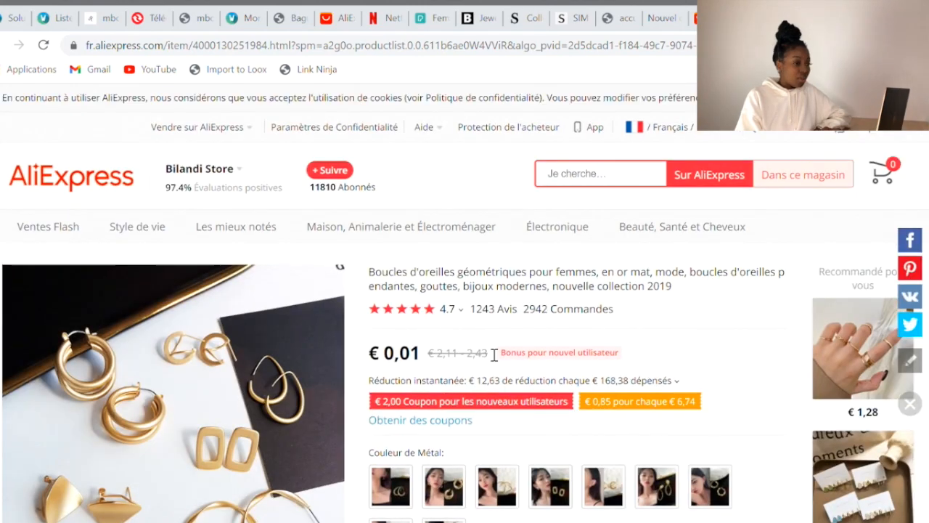
Select the Long oval metal colour to see its photo, €0,01 price and stock
scroll(494, 354, down, 3)
click(444, 377)
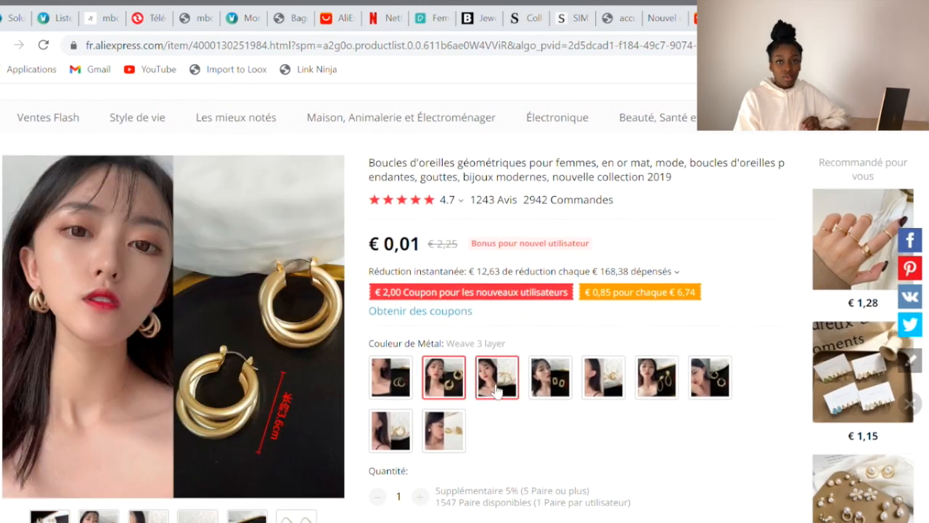
click(545, 389)
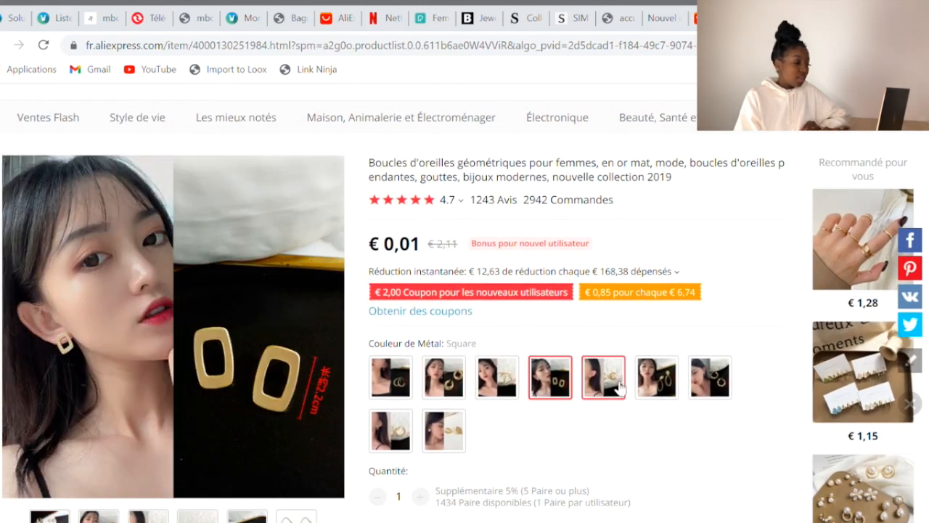
click(619, 388)
click(651, 389)
scroll(648, 388, down, 4)
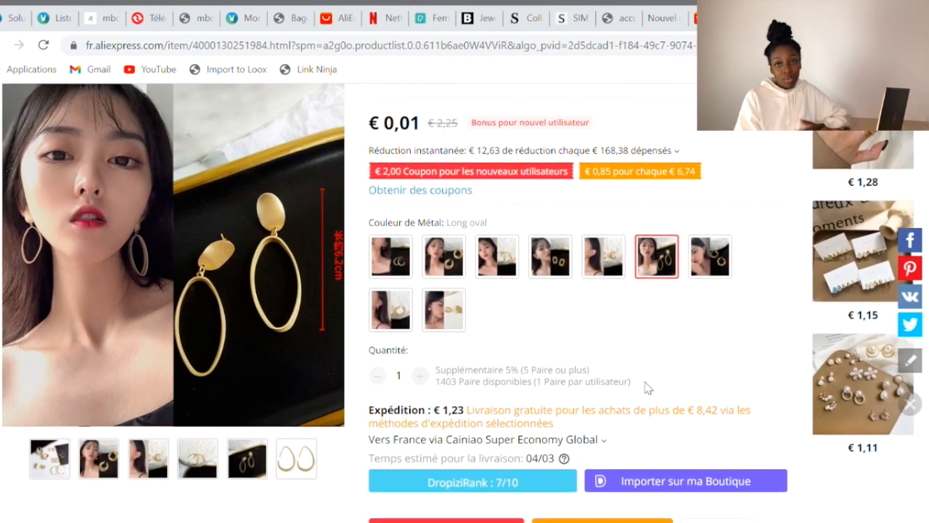
scroll(649, 389, up, 2)
scroll(649, 389, up, 3)
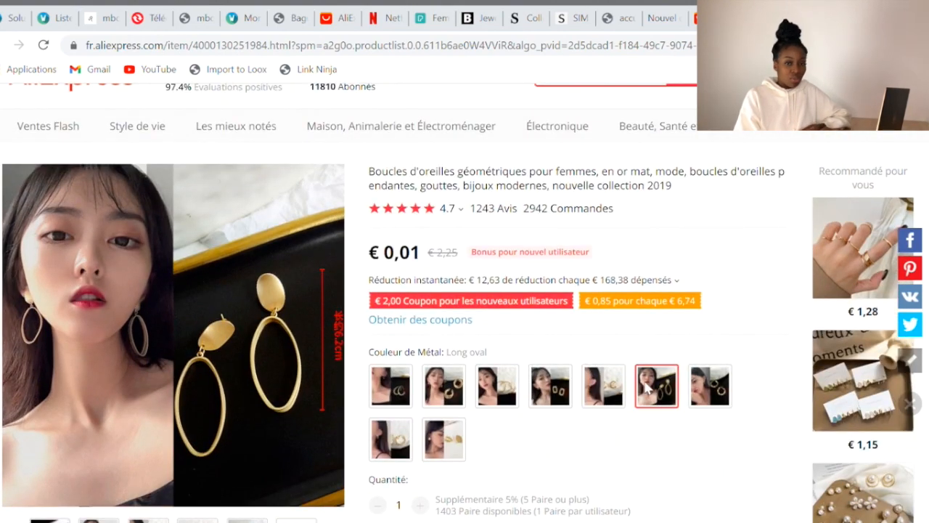
scroll(648, 389, down, 4)
scroll(648, 389, down, 3)
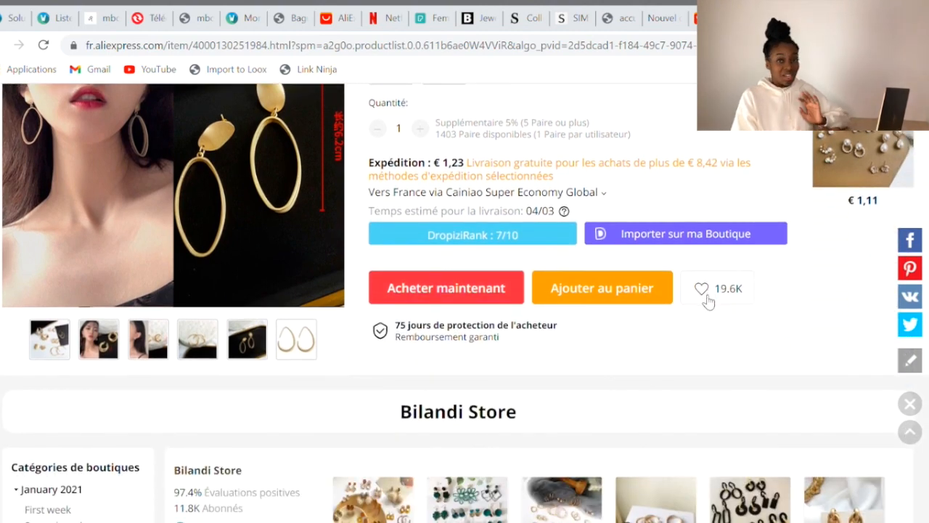
scroll(702, 298, up, 7)
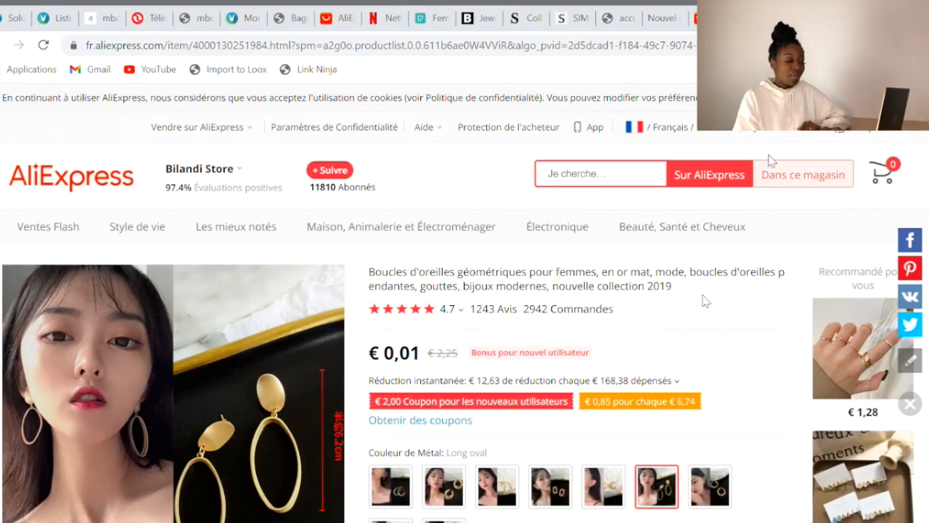
Browse the Default Wish List and open the Flashbuy tassel drop earrings in a new tab
click(777, 138)
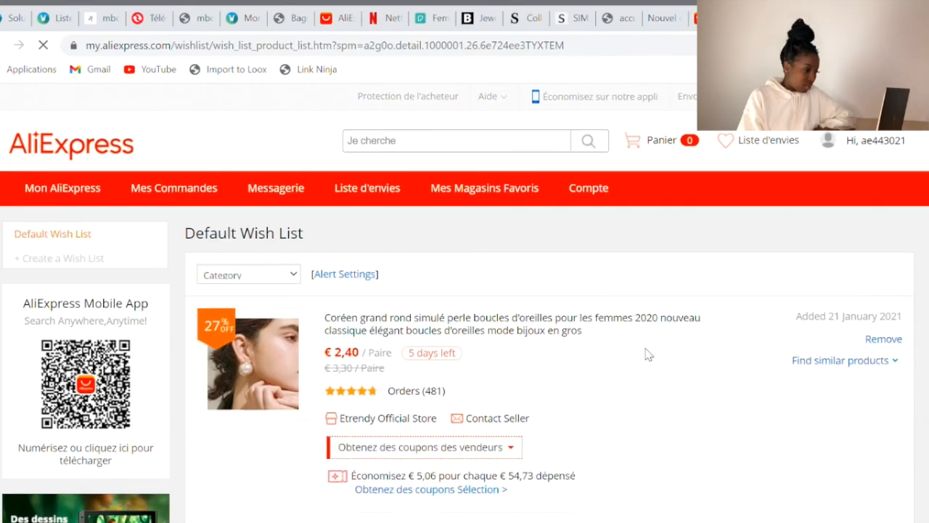
scroll(649, 354, down, 1)
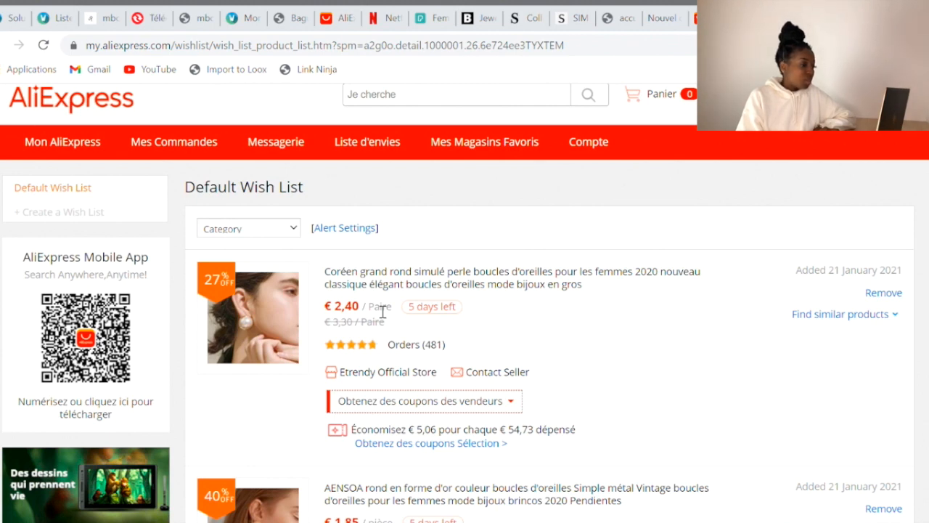
scroll(571, 352, down, 10)
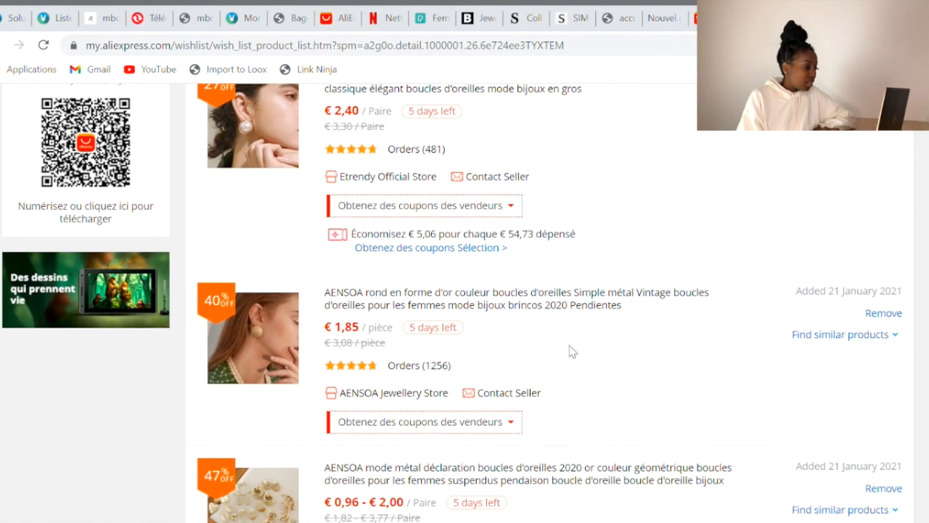
scroll(570, 352, down, 15)
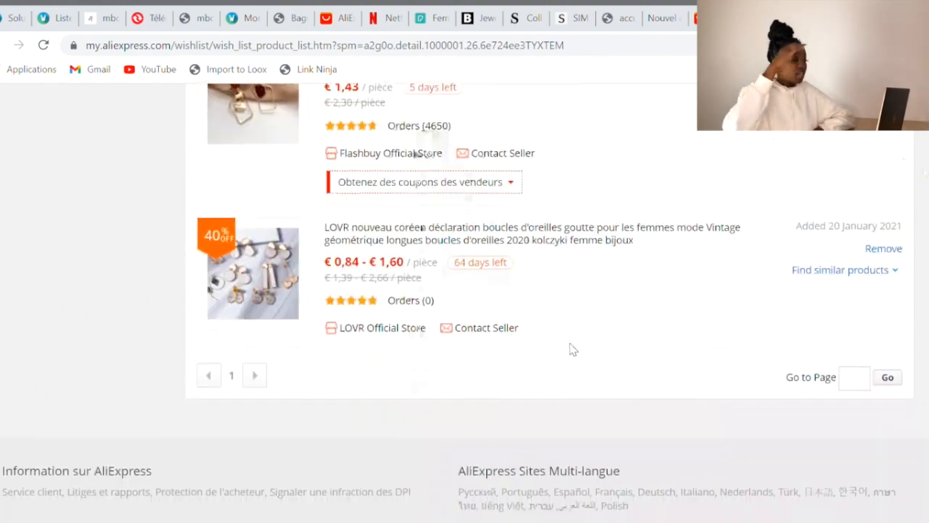
scroll(570, 348, up, 10)
scroll(800, 204, up, 10)
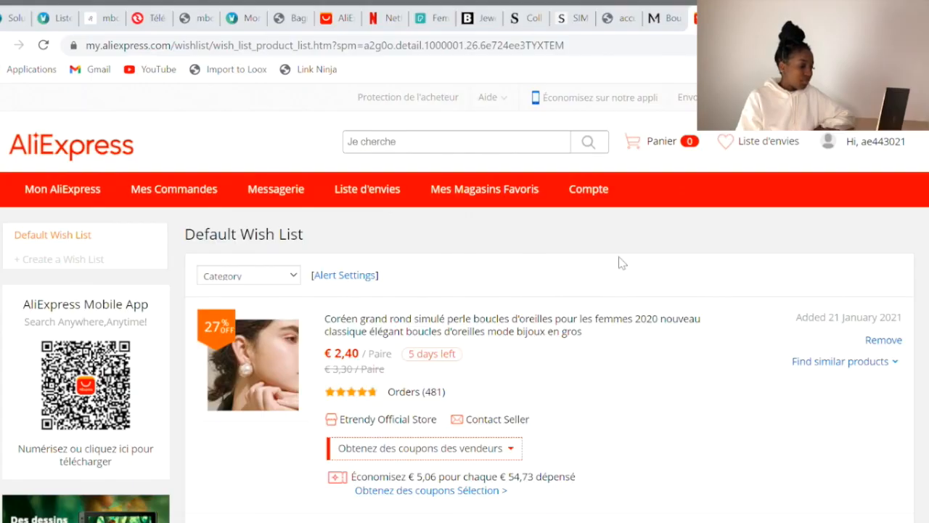
scroll(637, 258, down, 12)
click(537, 284)
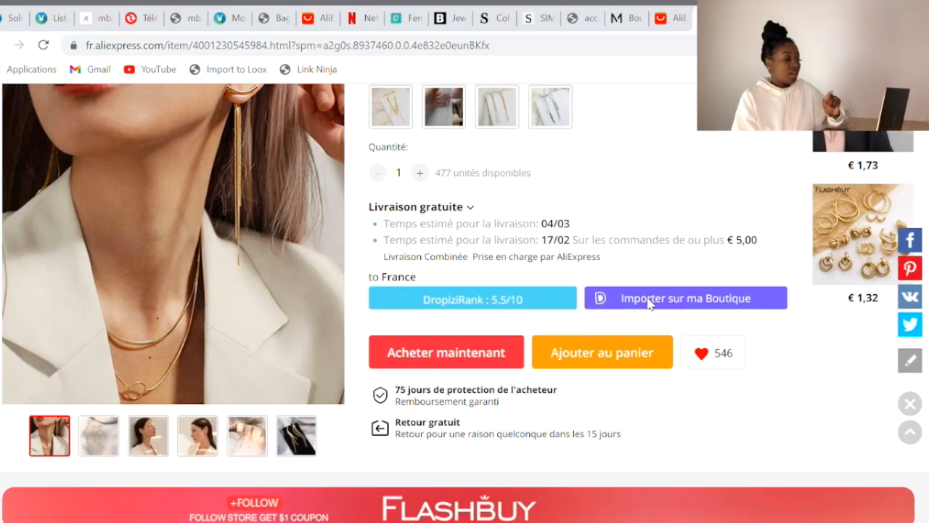
Import the Flashbuy earrings into the WiziShop store with Importer sur ma Boutique
click(648, 302)
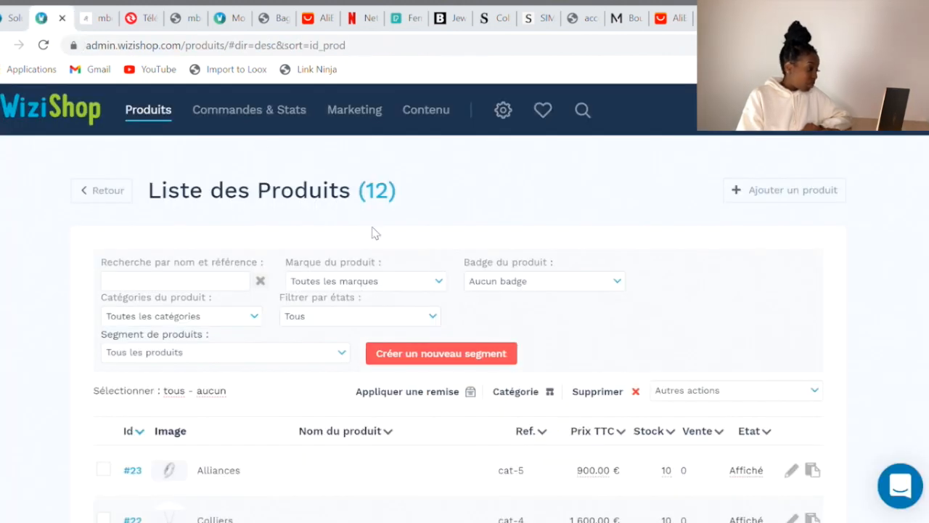
Reload the product list and show the four variations of imported product #24
scroll(203, 231, down, 1)
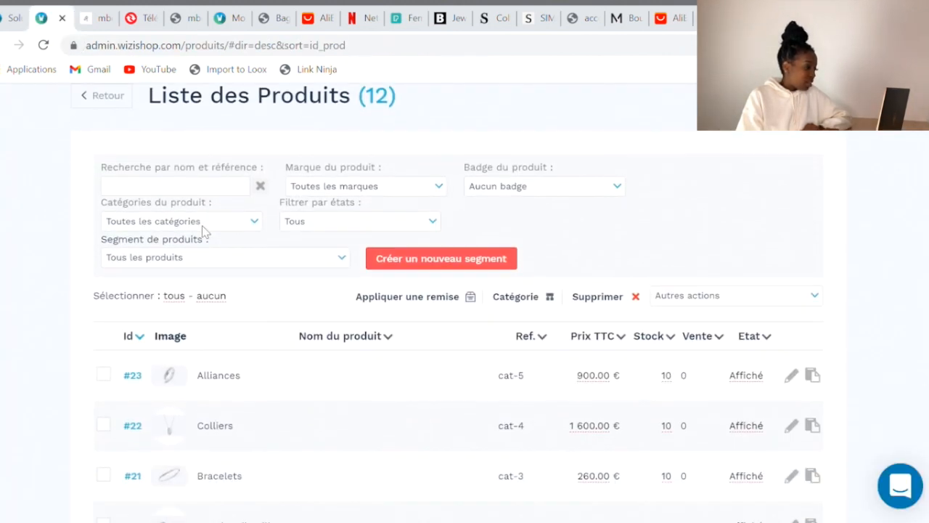
click(45, 45)
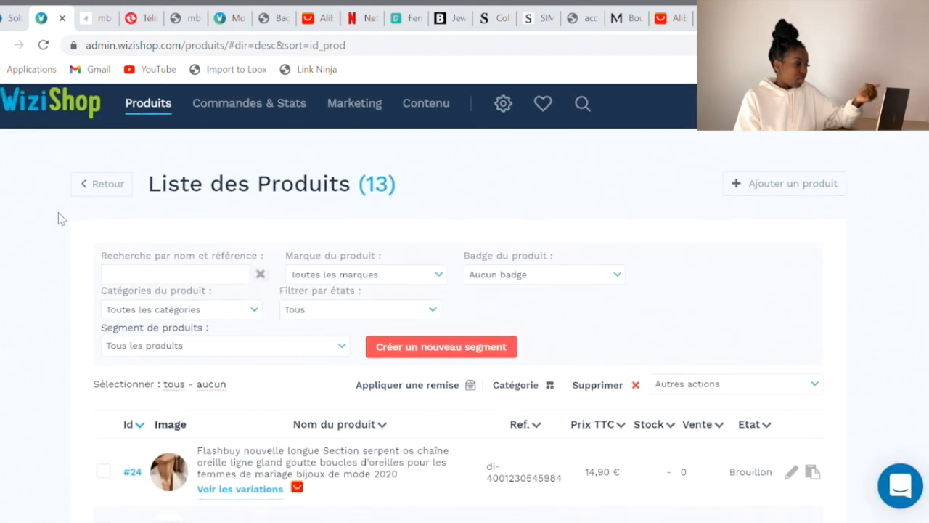
scroll(59, 212, down, 2)
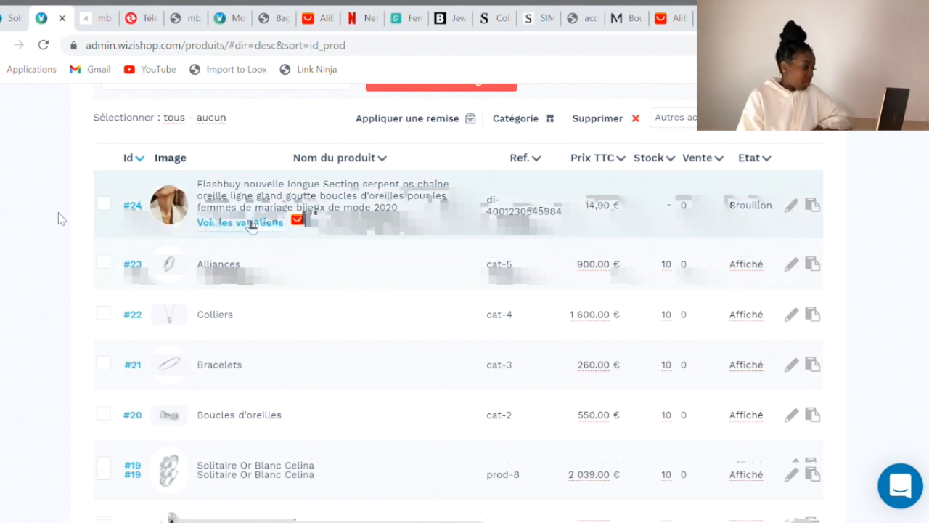
click(252, 222)
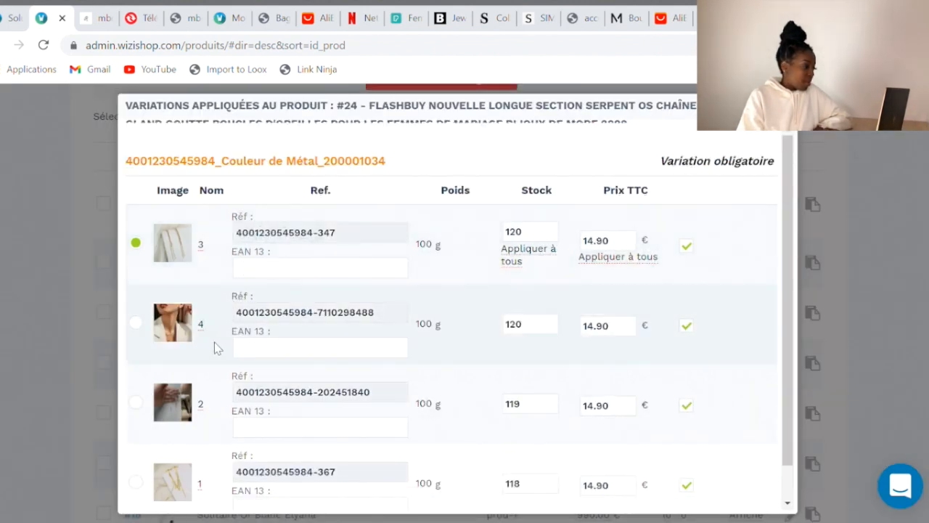
scroll(211, 365, down, 1)
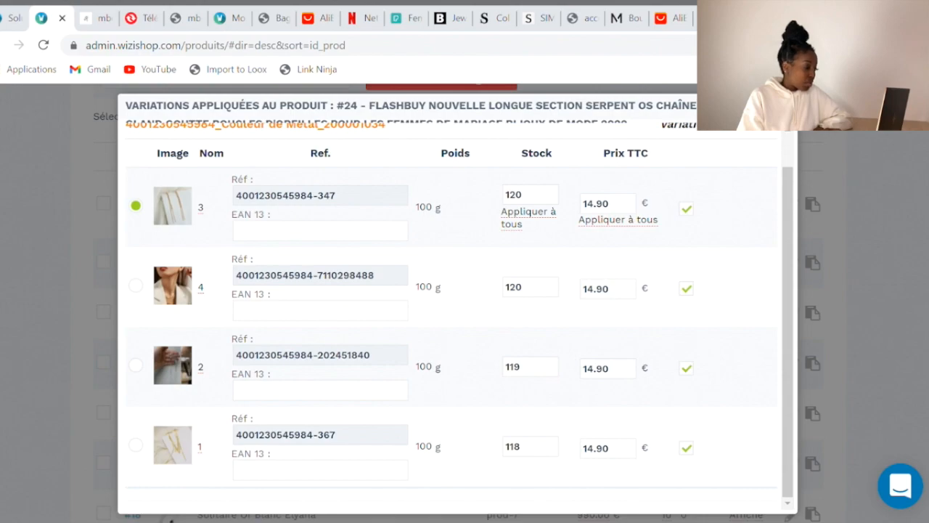
Compare the first and third Couleur de Métal options on the AliExpress earring page
click(712, 18)
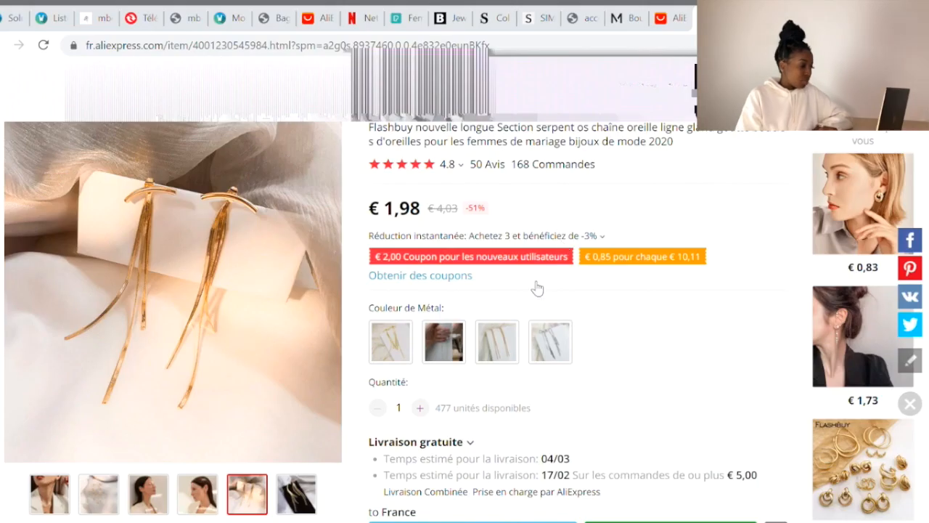
click(410, 343)
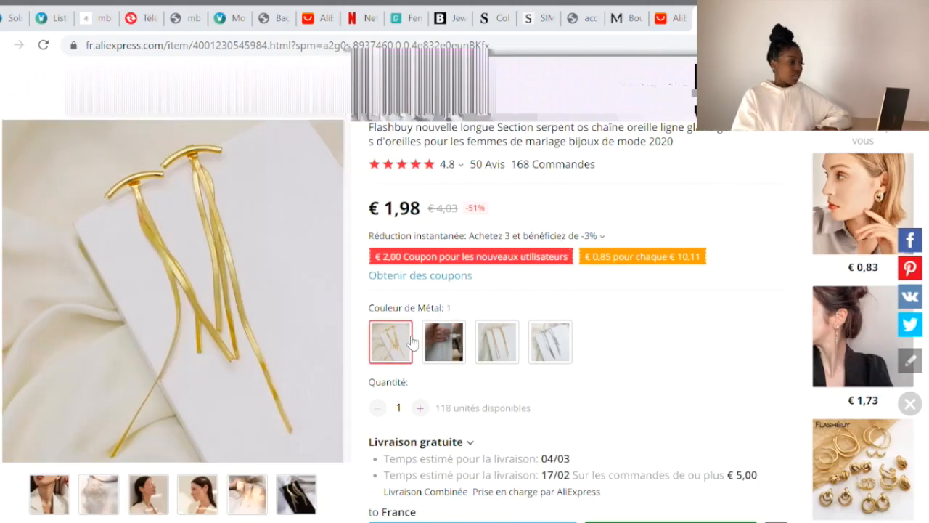
click(502, 352)
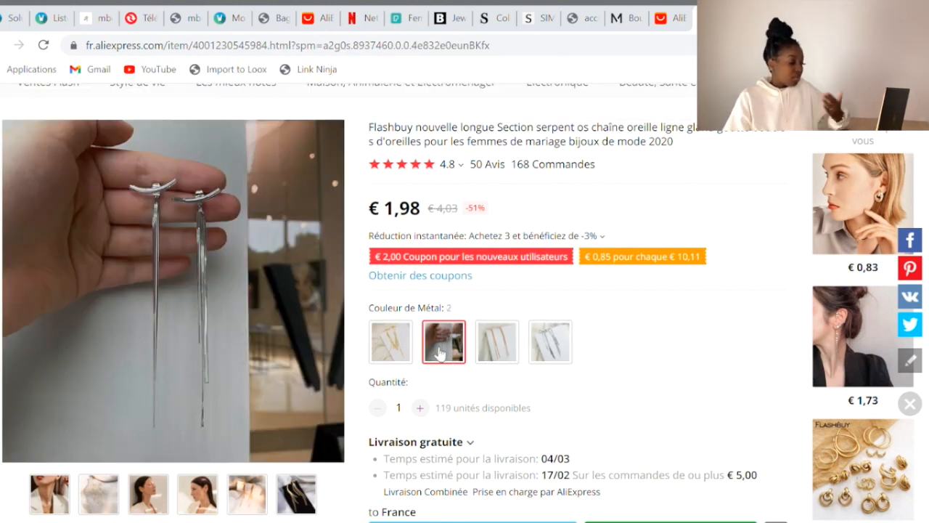
click(392, 345)
Disable variations 4, 2 and 1 of product #24, leaving only variation 3 enabled
click(43, 19)
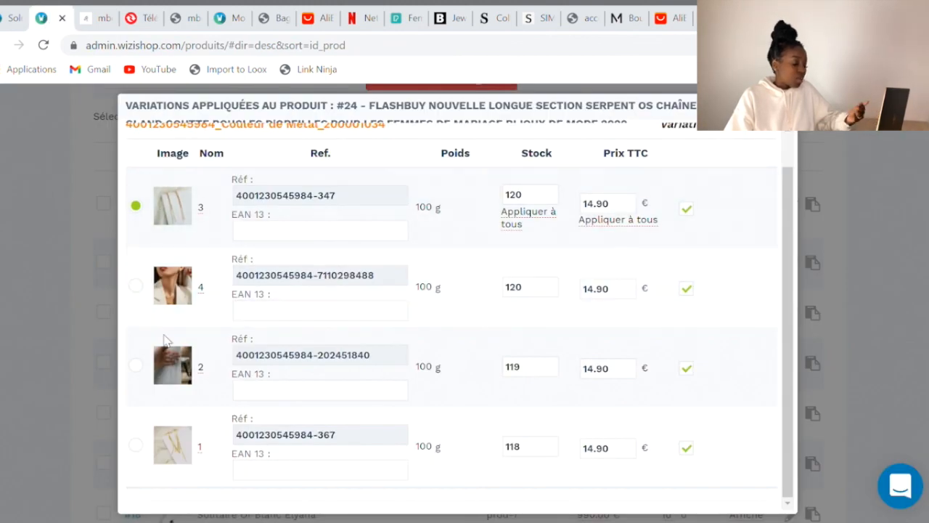
click(688, 290)
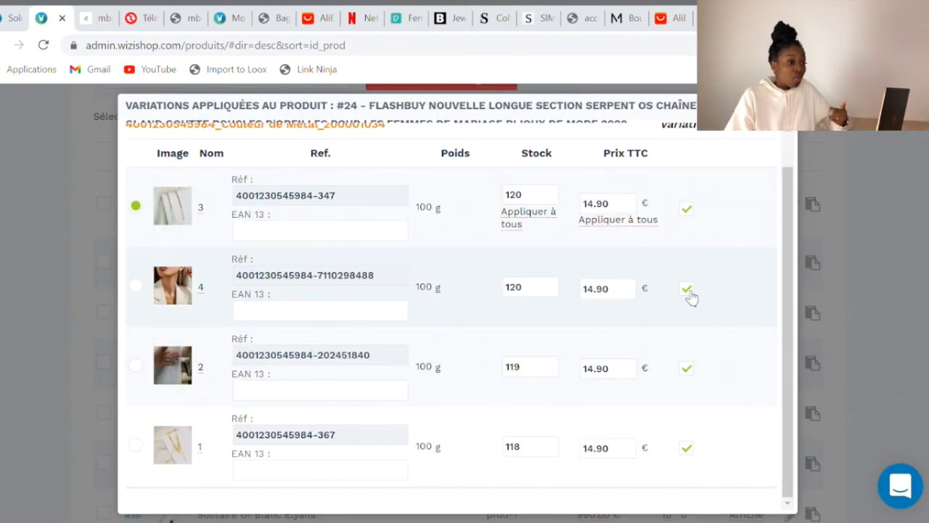
click(693, 374)
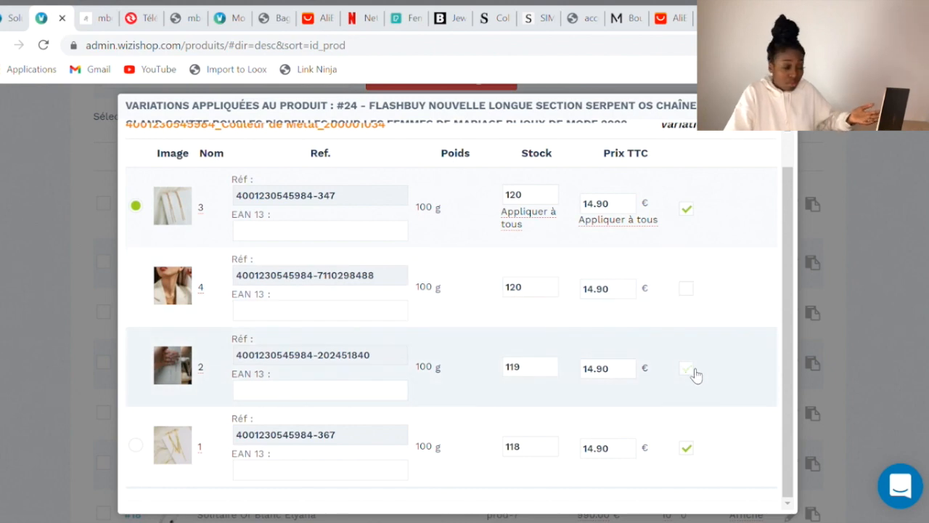
click(688, 447)
double_click(606, 214)
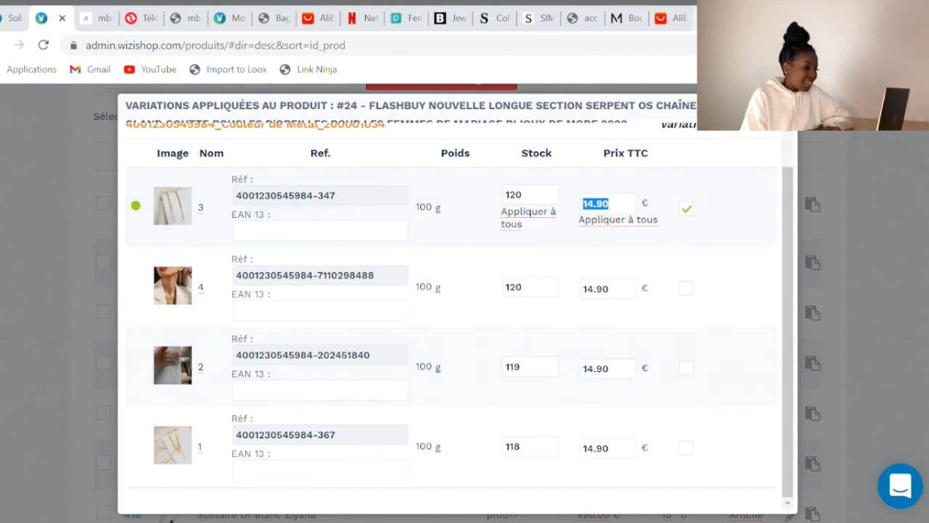
Change variation 3's Prix TTC from 14.90 € to 15.90 €
click(718, 18)
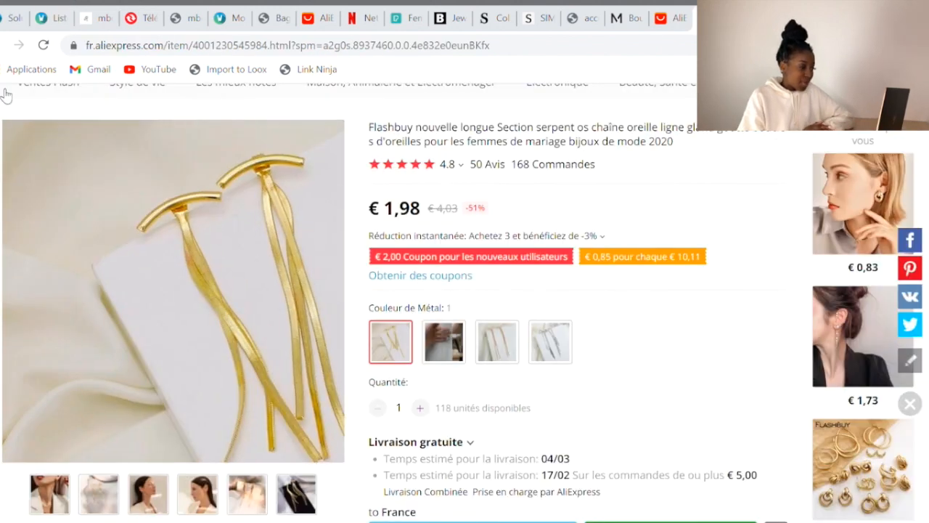
click(47, 18)
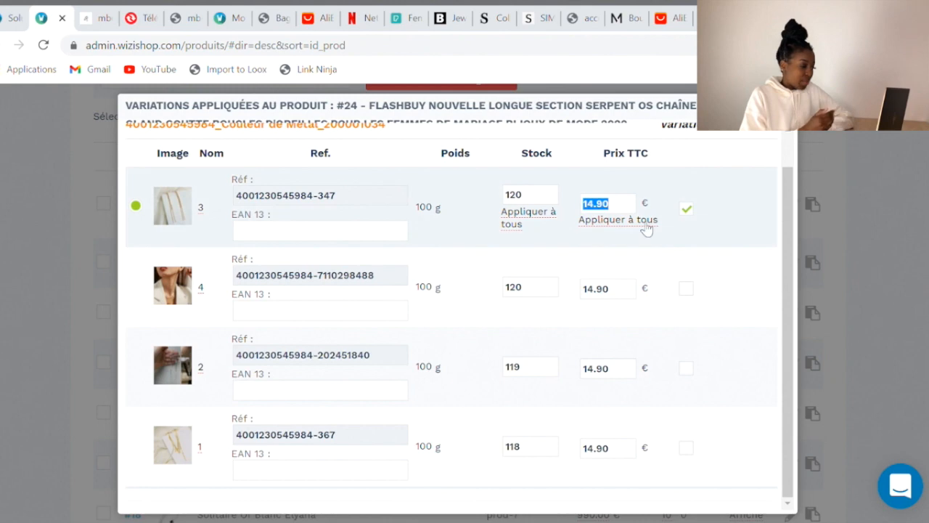
click(603, 217)
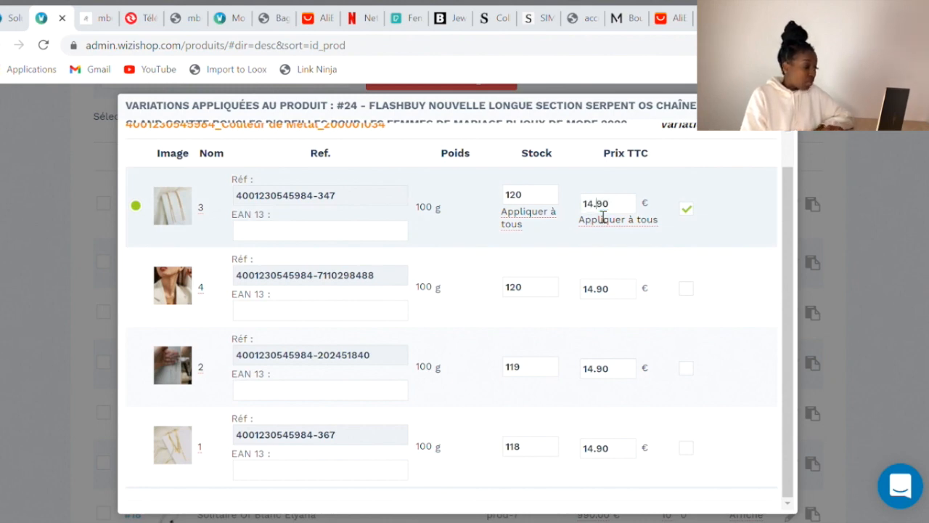
scroll(620, 210, up, 1)
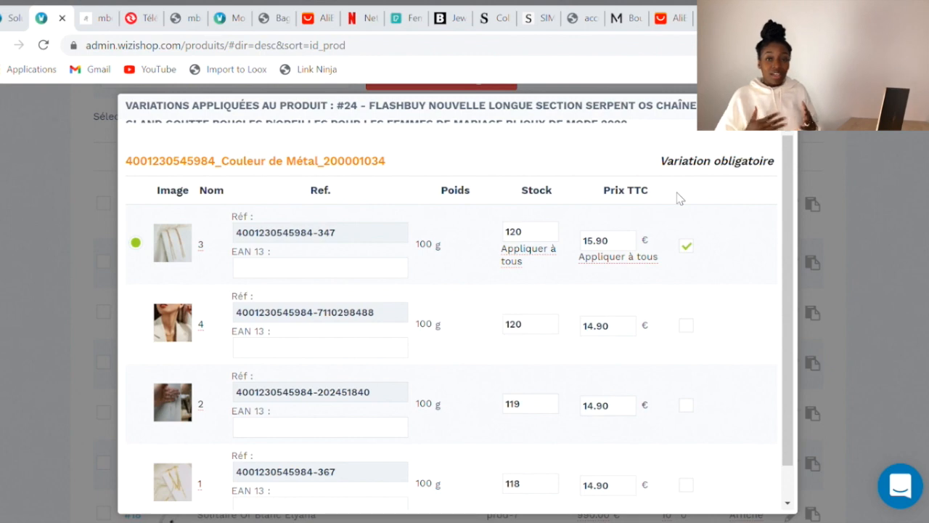
scroll(734, 249, up, 1)
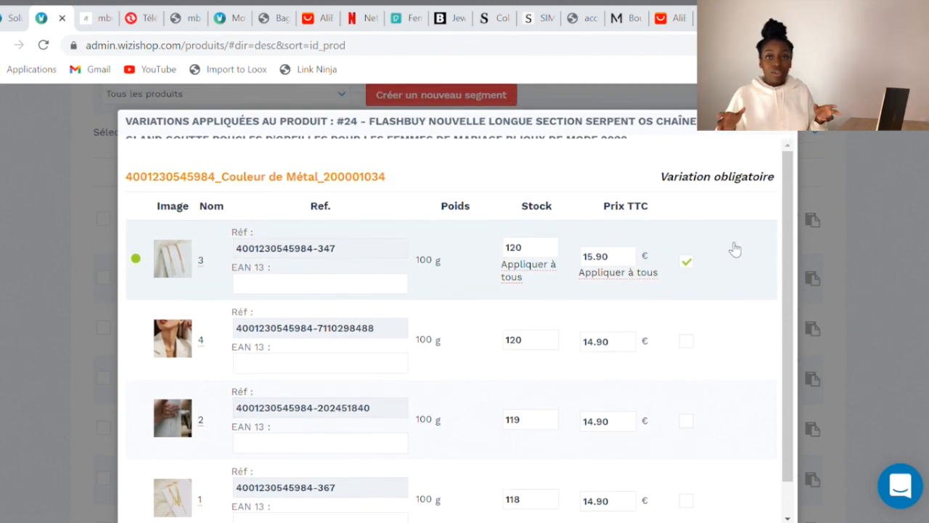
scroll(734, 249, up, 1)
scroll(734, 249, down, 2)
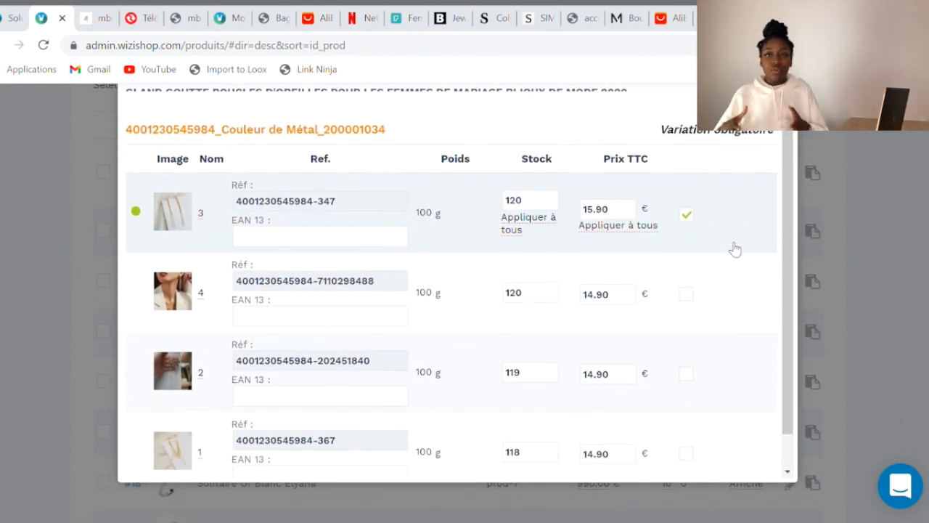
scroll(734, 249, down, 1)
scroll(734, 249, up, 2)
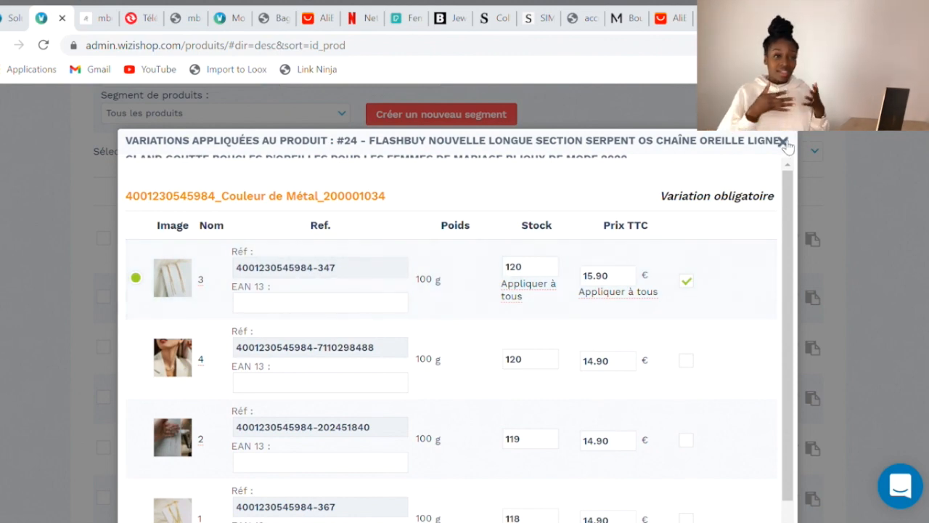
Close the variations window and open product #24 (15,90 €) for editing
click(784, 142)
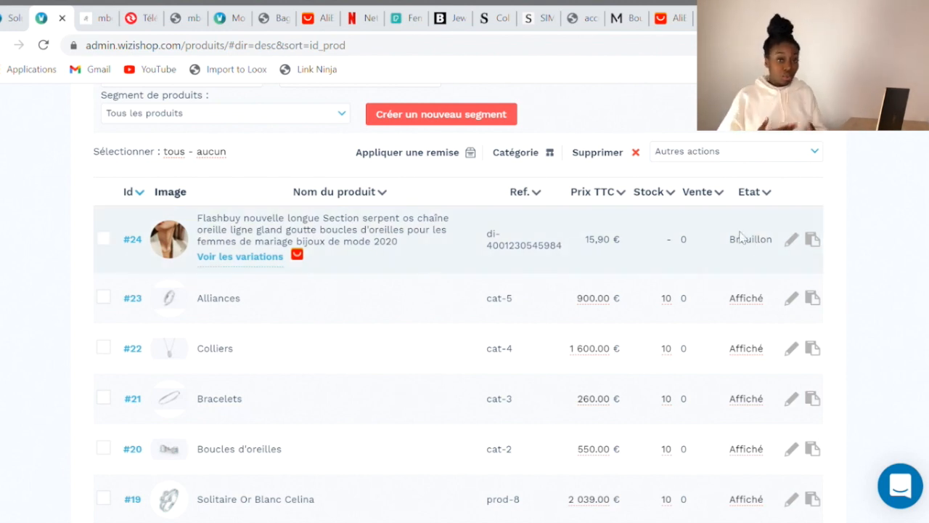
click(800, 240)
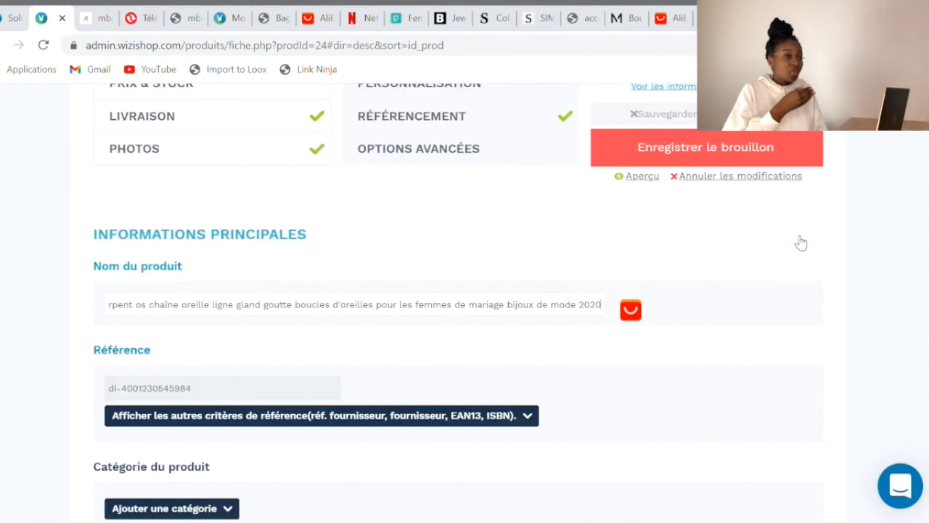
scroll(508, 371, up, 3)
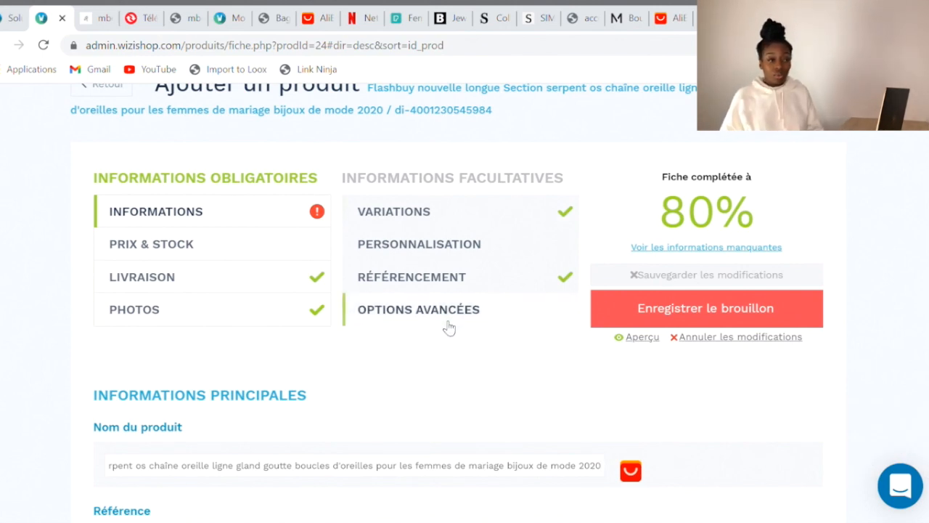
scroll(444, 390, down, 2)
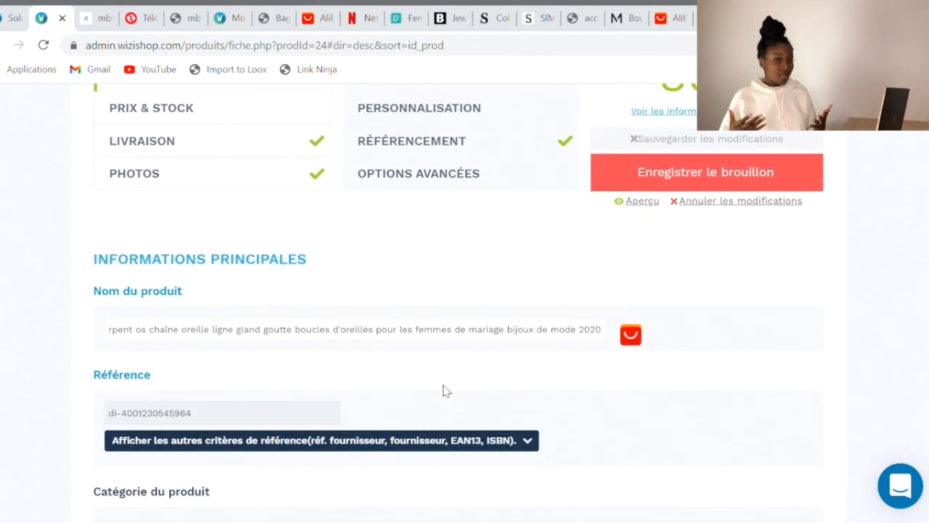
scroll(450, 363, up, 3)
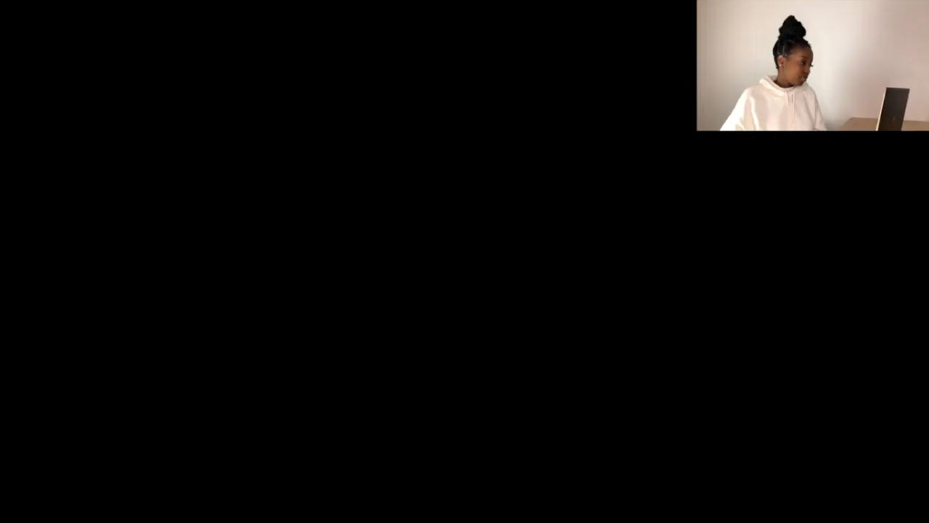
scroll(306, 435, down, 1)
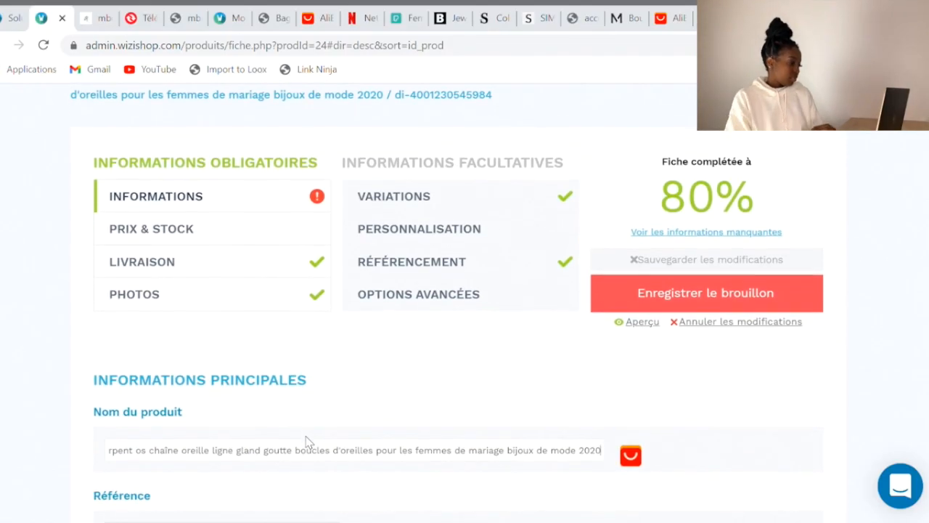
scroll(308, 429, down, 1)
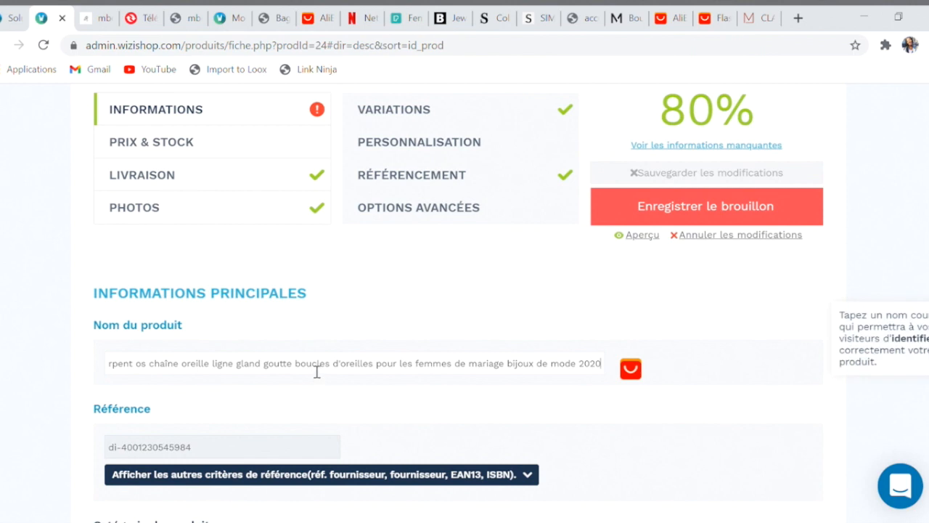
Replace the product name with JADE
key(ctrl+a)
text(J)
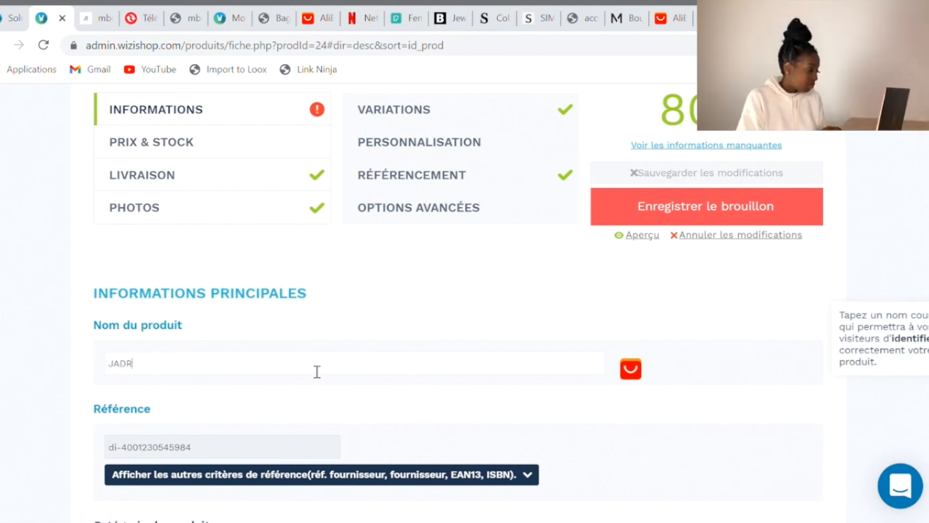
scroll(317, 372, down, 2)
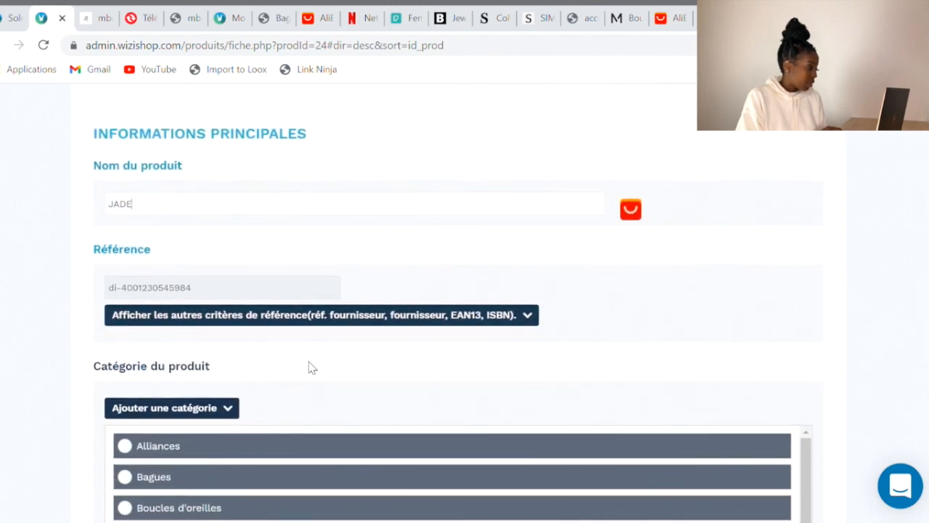
scroll(309, 367, down, 2)
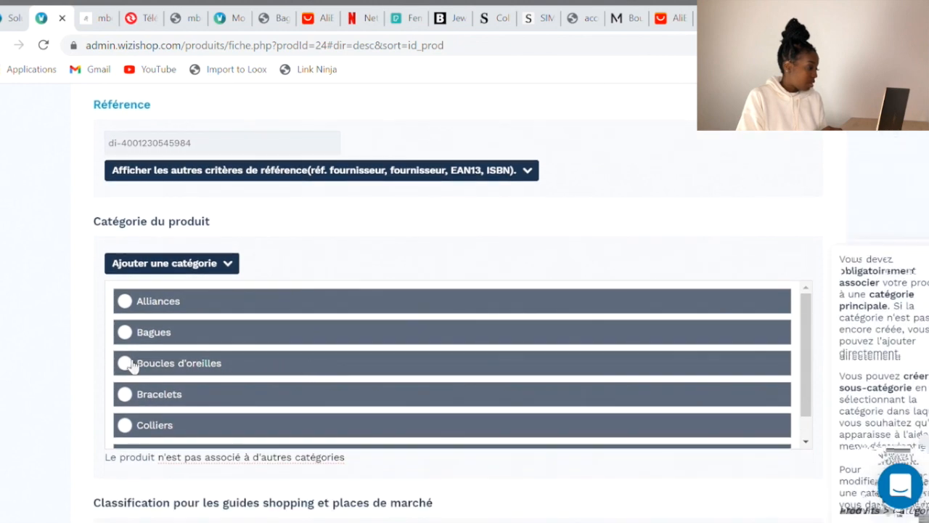
Assign the product to the Boucles d'oreilles category and bring up the shopping-guide classification chooser
click(128, 366)
scroll(125, 368, down, 1)
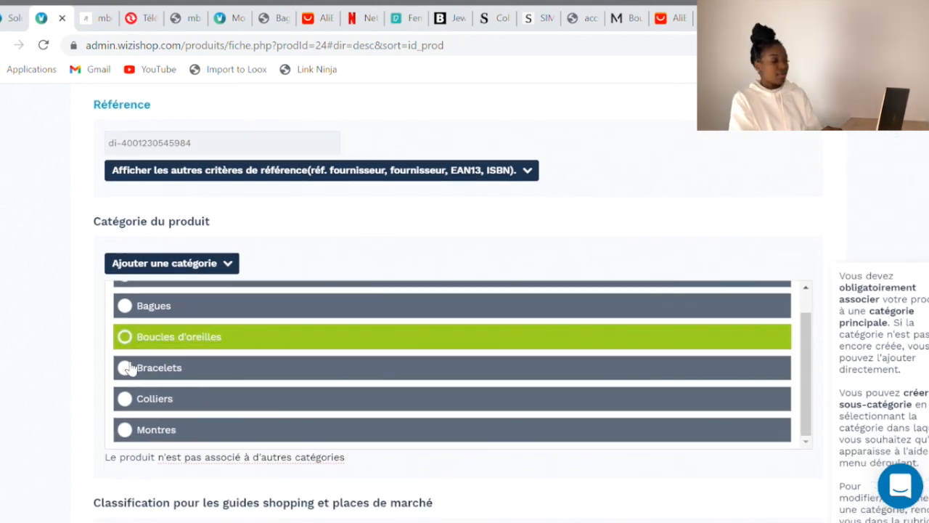
scroll(52, 365, down, 3)
scroll(51, 365, down, 1)
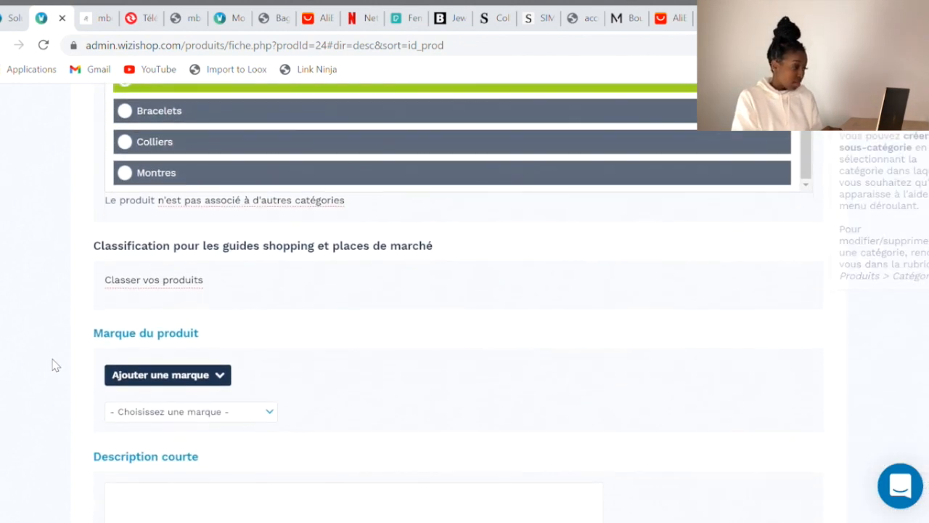
click(183, 288)
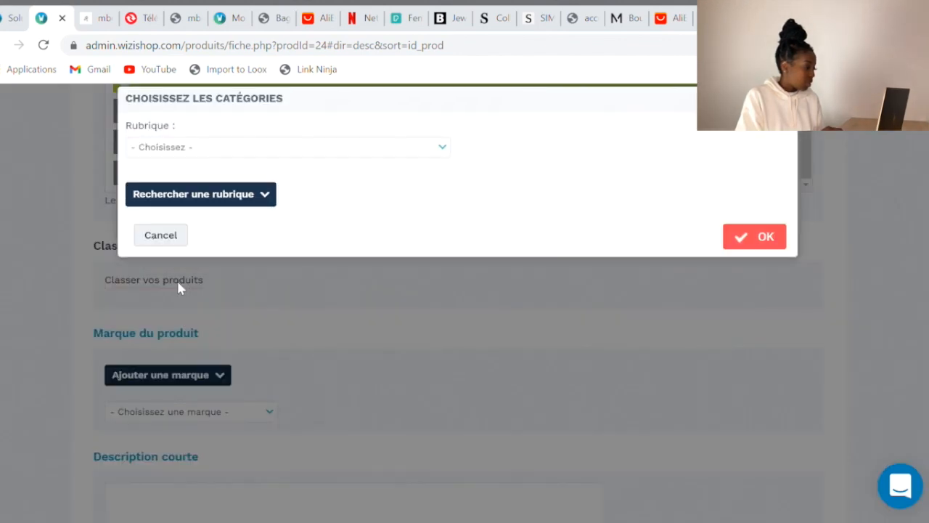
Pick Rubrique Mode et accessoires, Sous-rubrique Accessoire femme and Rayon Bijou, then confirm
click(225, 149)
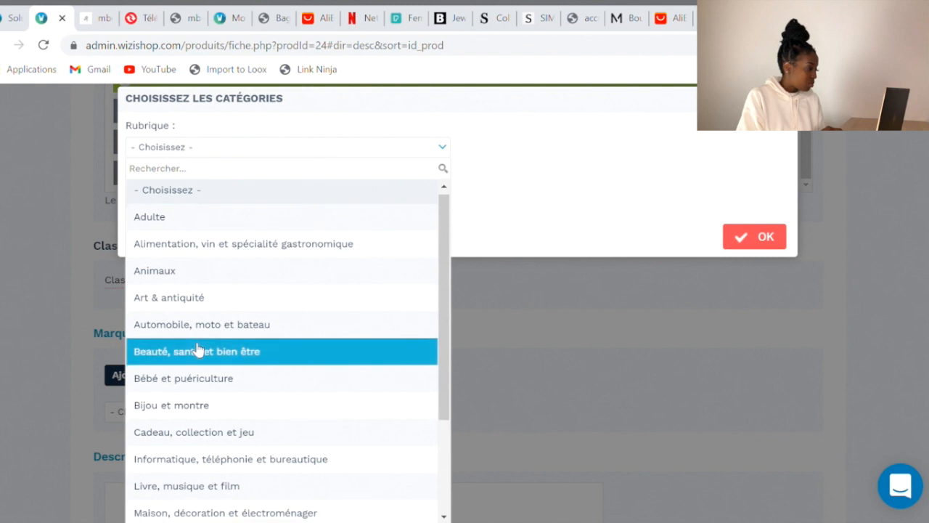
scroll(197, 351, down, 4)
click(186, 430)
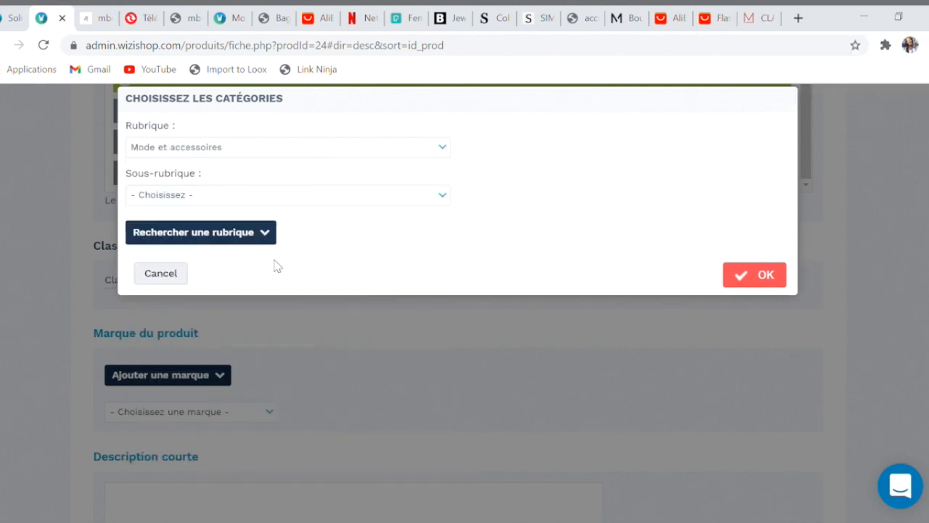
click(294, 196)
click(288, 294)
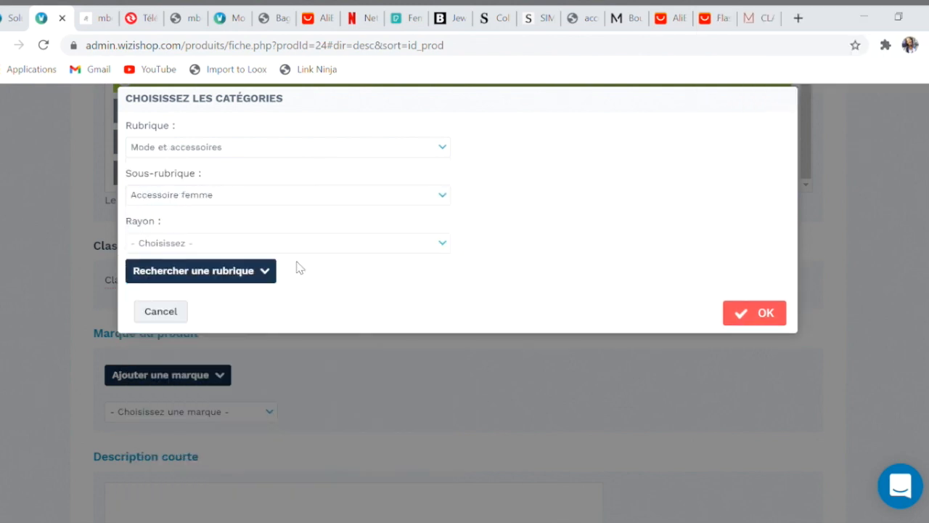
click(301, 247)
click(366, 295)
click(779, 316)
scroll(428, 377, down, 1)
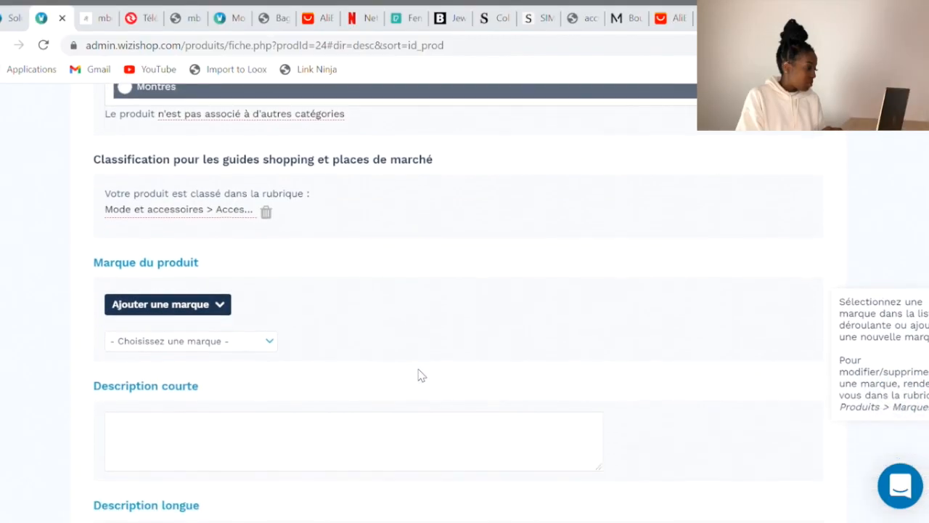
scroll(418, 375, down, 1)
Set the product's brand to Ralys
click(175, 236)
click(167, 305)
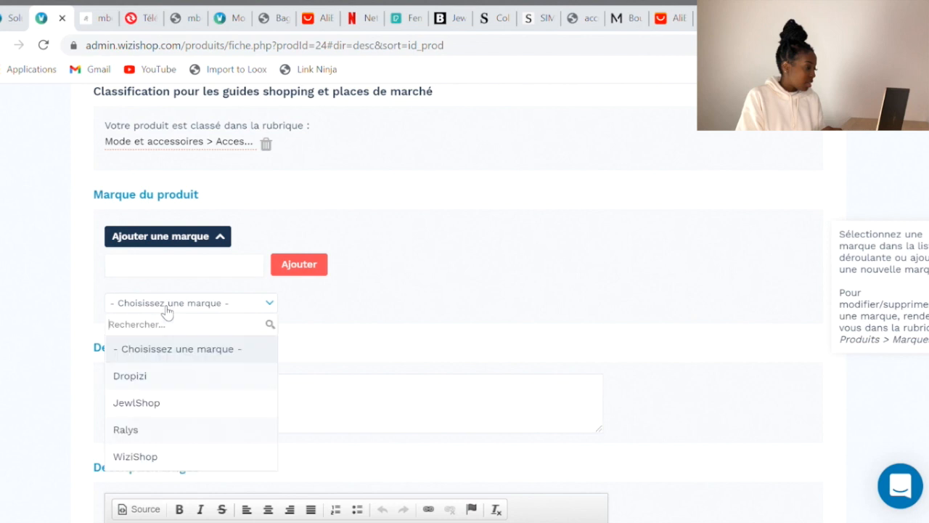
click(167, 430)
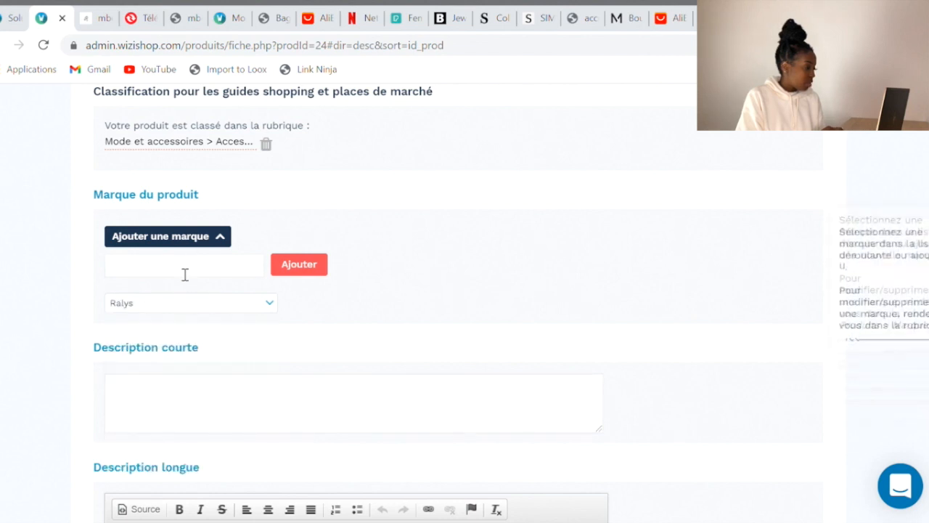
scroll(312, 312, down, 2)
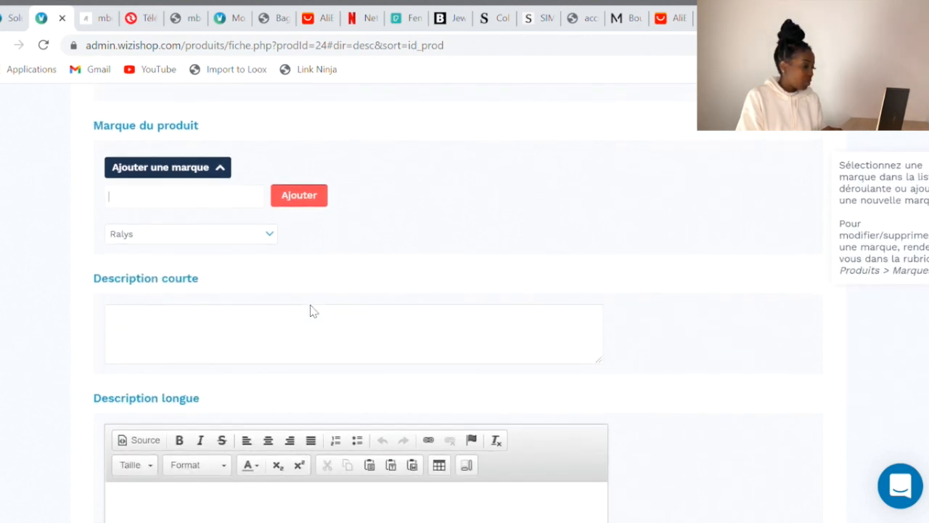
scroll(318, 313, up, 1)
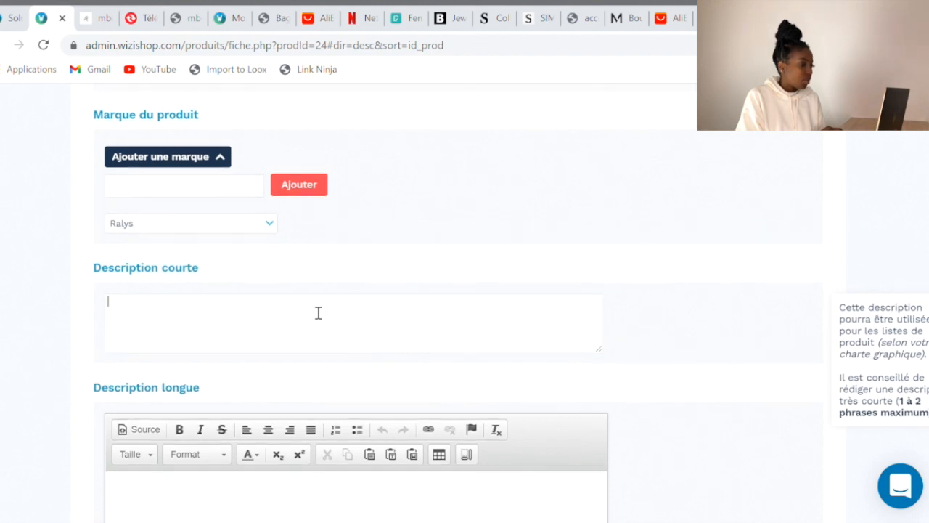
Write the short description 'Boucles d'oreilles chic et modernes, sélection Ralys pour sublimer votre style.' and begin the long description
text(ucles d'oreil)
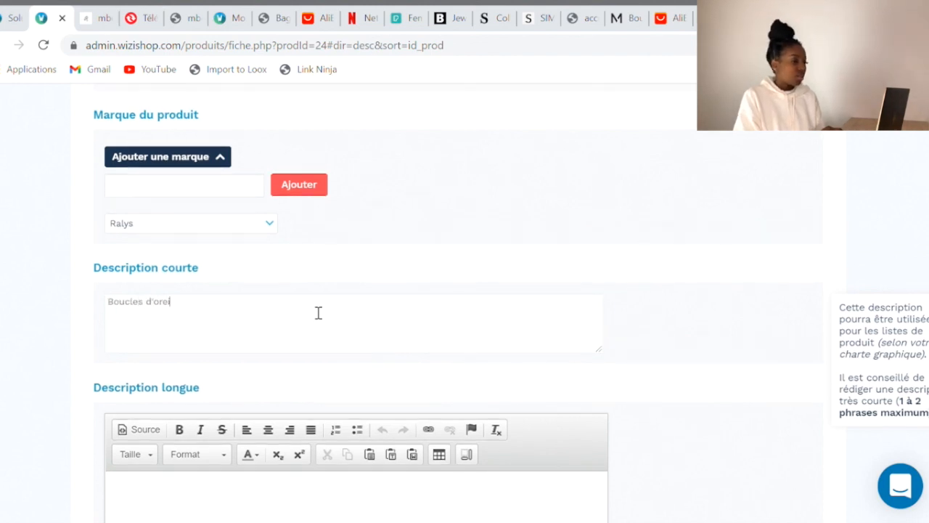
text(les chi)
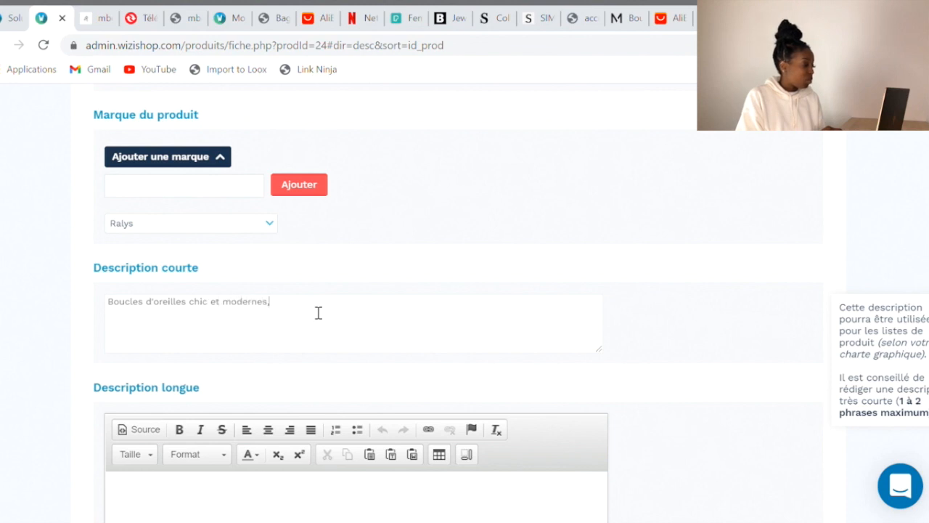
text(c et modernes, sélection Ralys)
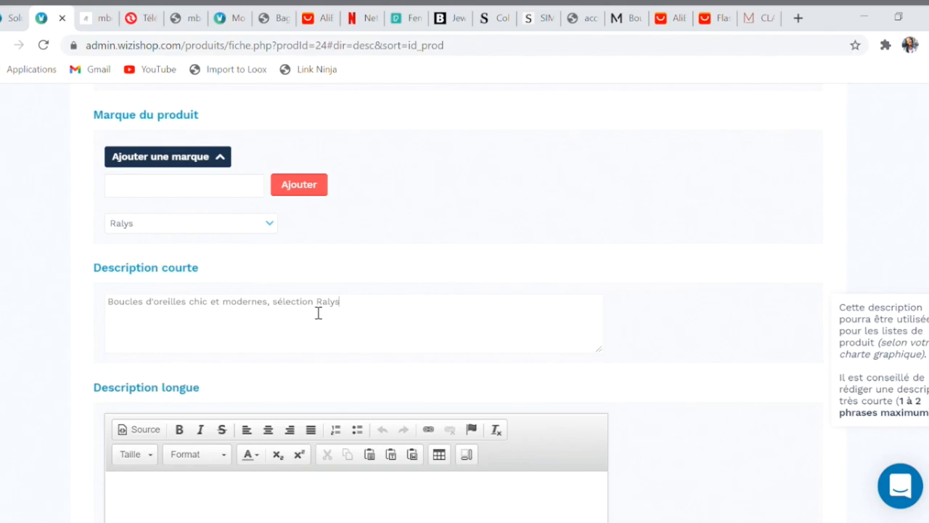
text( pour sublimer votre style.)
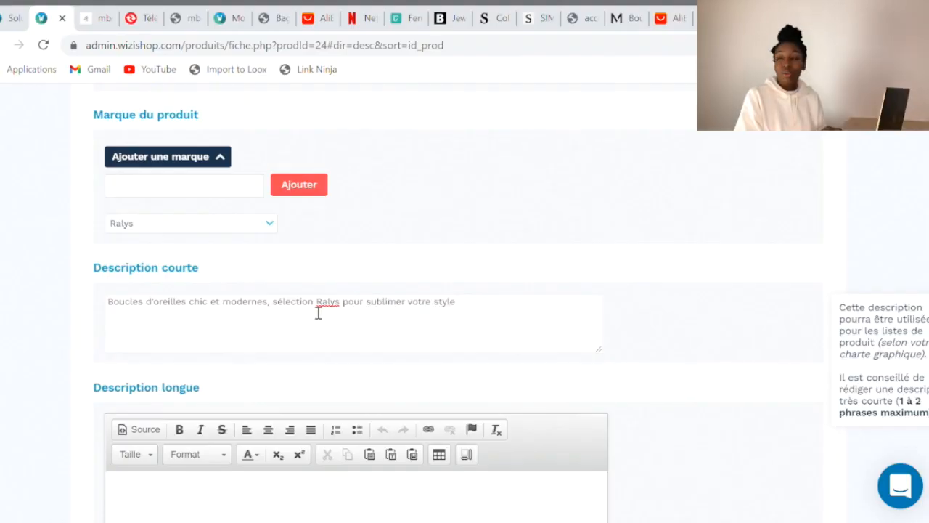
scroll(317, 311, down, 2)
click(296, 344)
text(Maté)
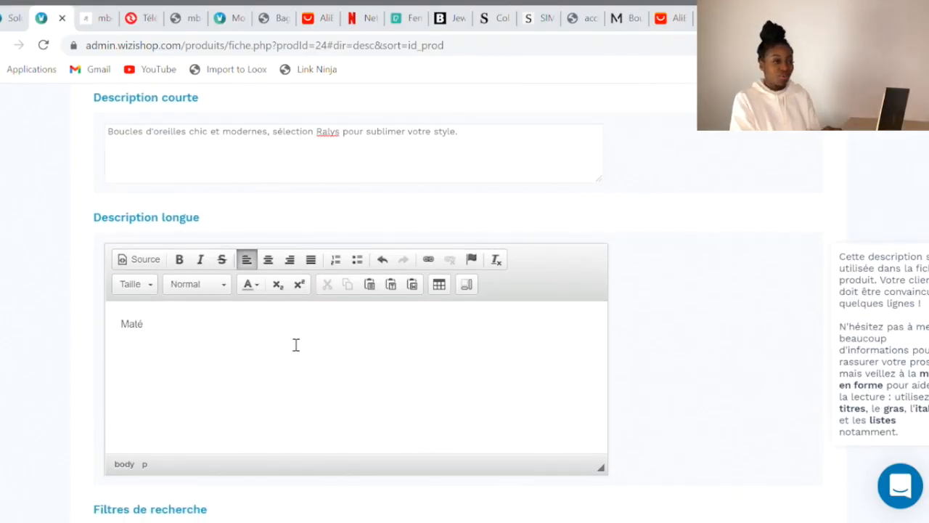
Check the AliExpress earrings' specifications under DÉTAILS, then return to WiziShop
click(719, 18)
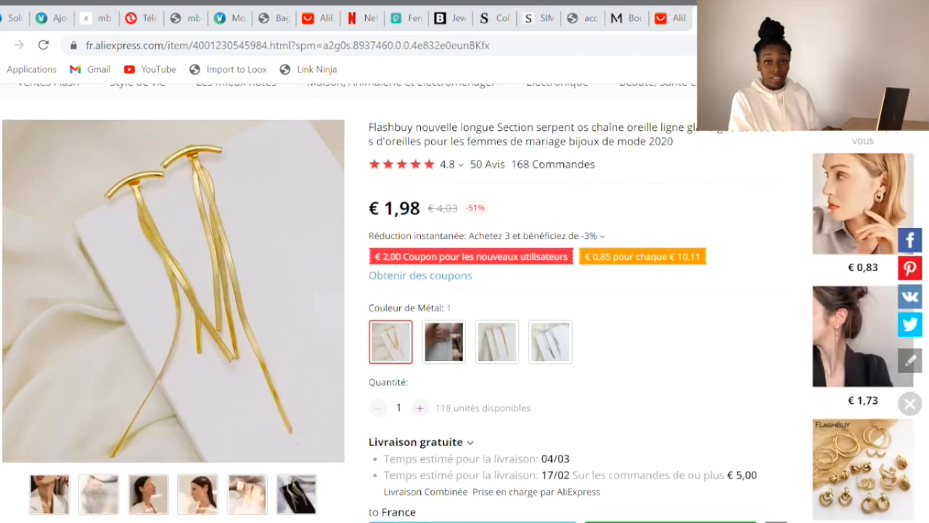
scroll(377, 320, down, 8)
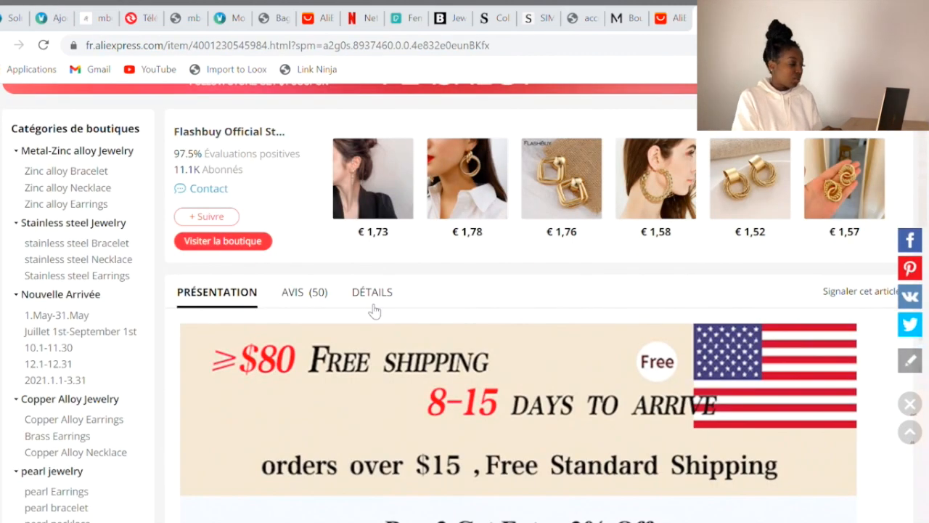
click(374, 308)
scroll(372, 308, down, 2)
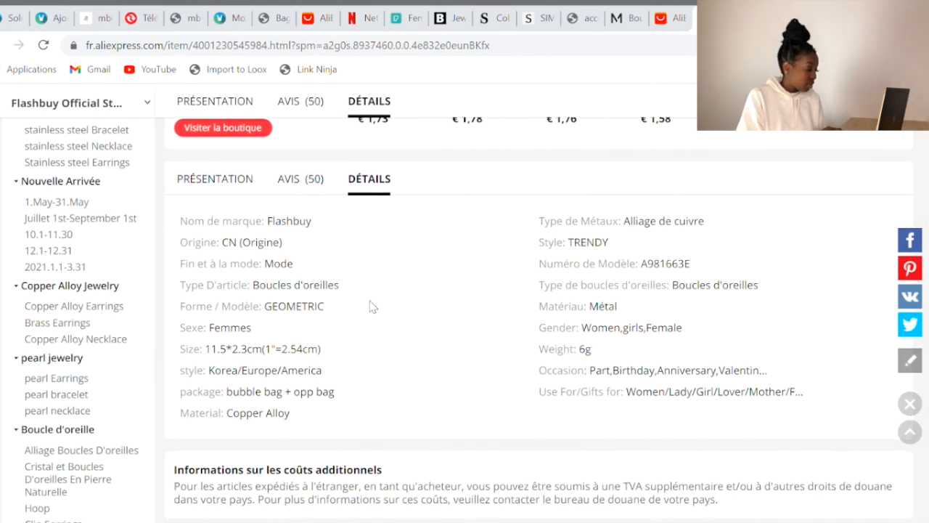
click(55, 19)
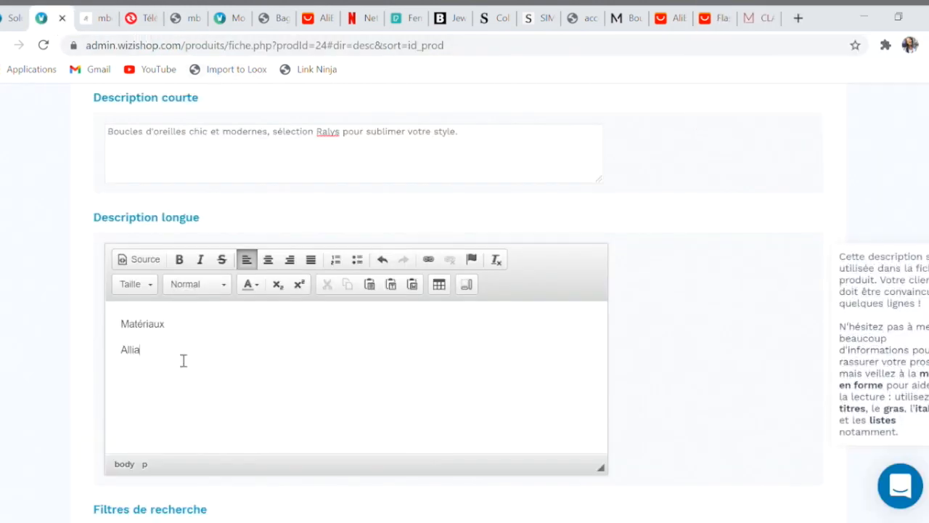
Complete Matériaux as 'Alliage de cuivre, métal' and delete the leftover MATIÈRES lines
text(e cuivre, métal)
drag(121, 324, 171, 325)
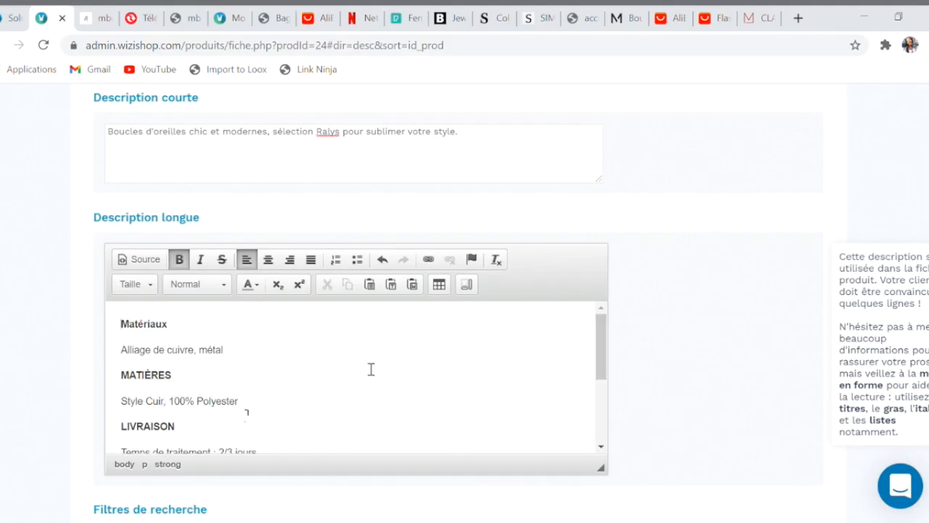
drag(239, 402, 129, 383)
key(BackSpace)
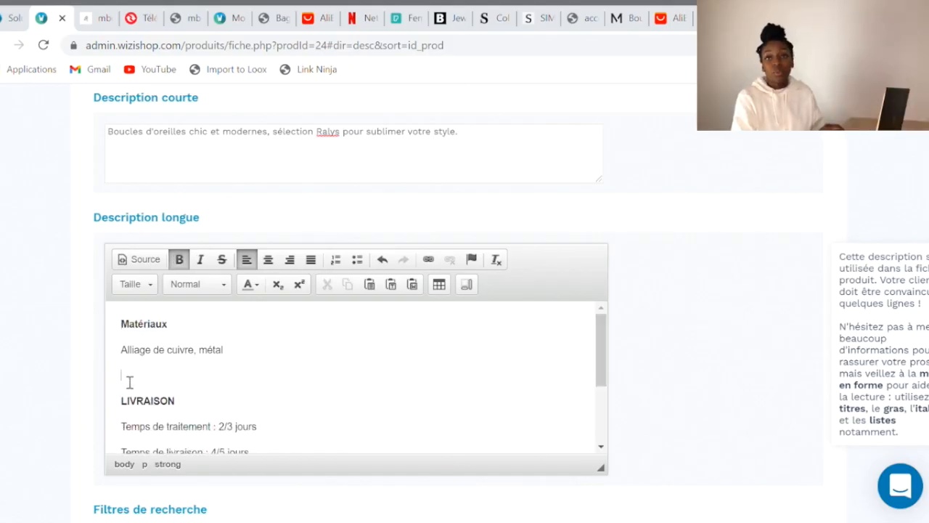
Add blank lines before the RETOUR heading and before the delivery section
scroll(314, 417, down, 2)
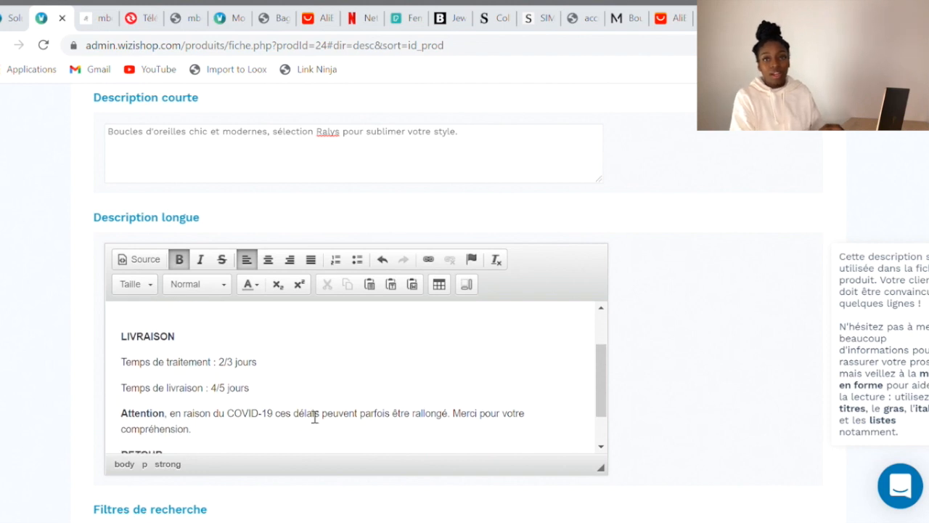
scroll(314, 417, down, 1)
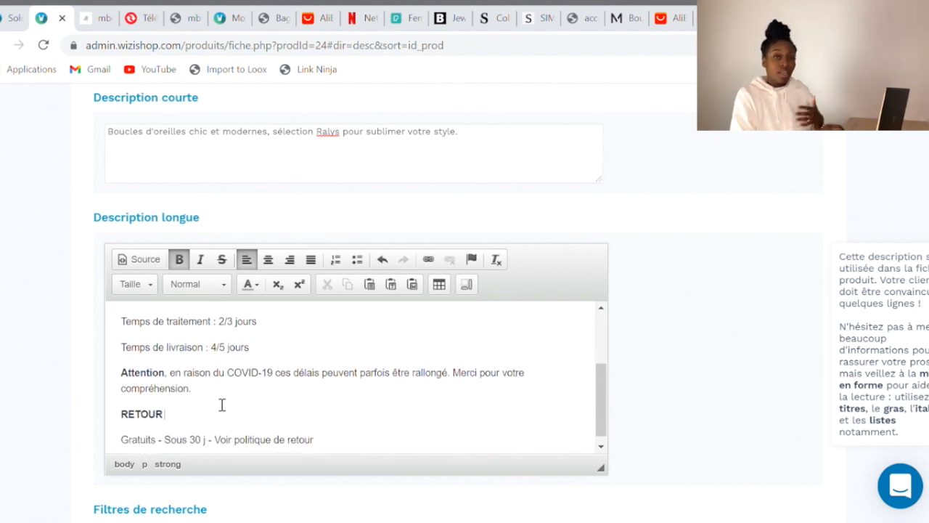
click(221, 399)
key(Return)
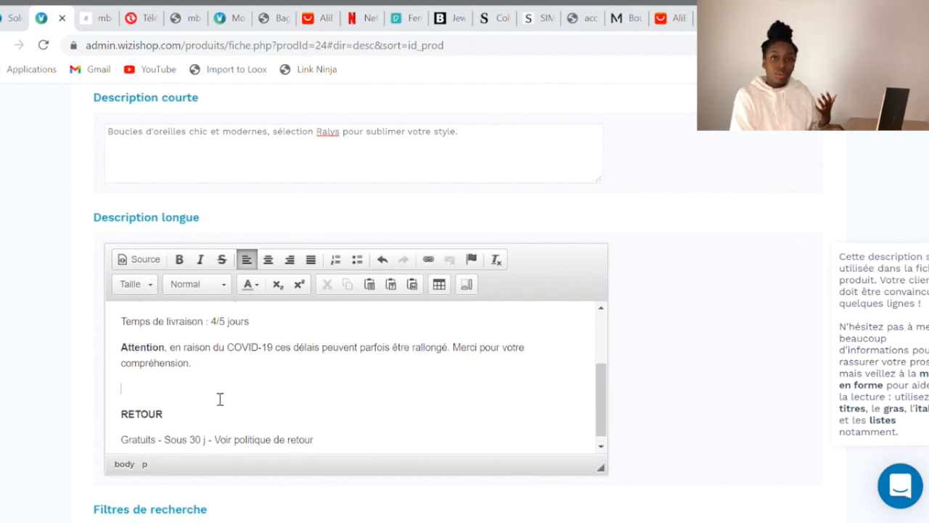
scroll(220, 399, down, 1)
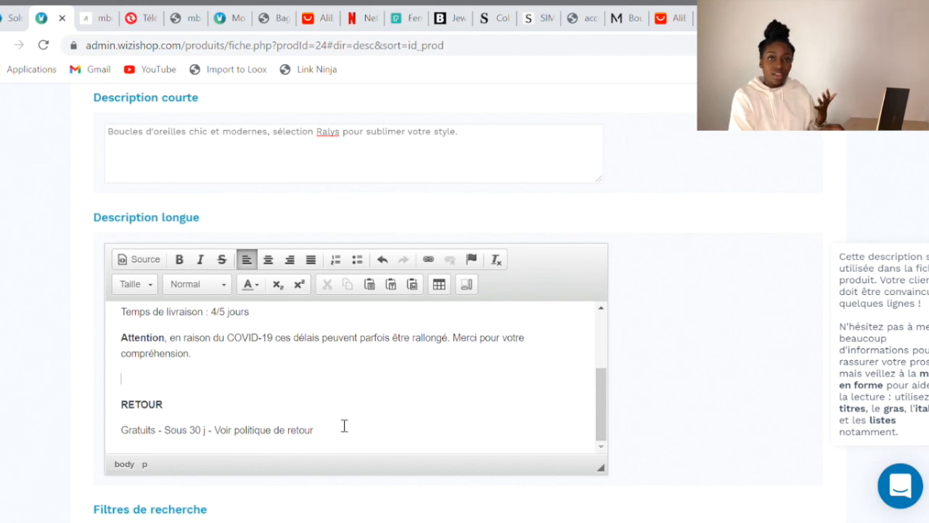
scroll(245, 355, up, 4)
click(247, 355)
key(Return)
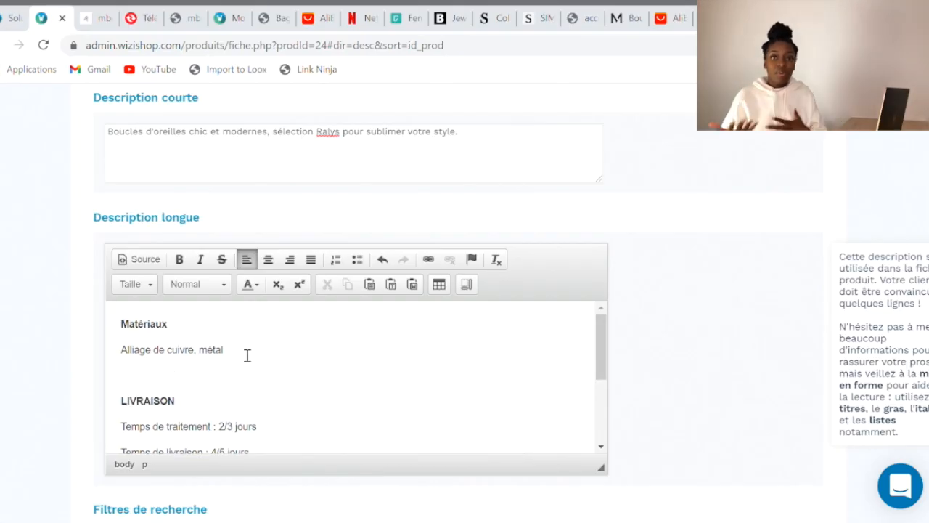
Retitle the LIVRAISON and RETOUR headings as Livraison and Retours
drag(178, 401, 141, 405)
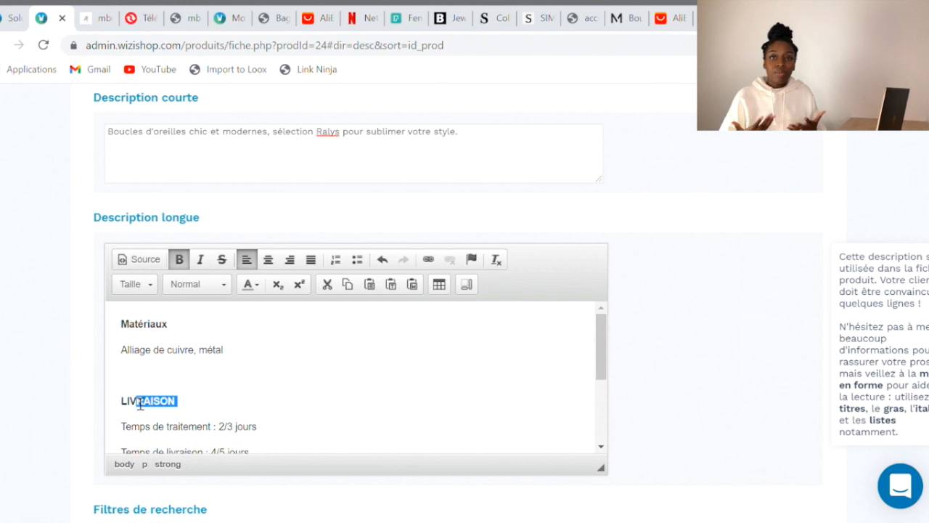
text(i)
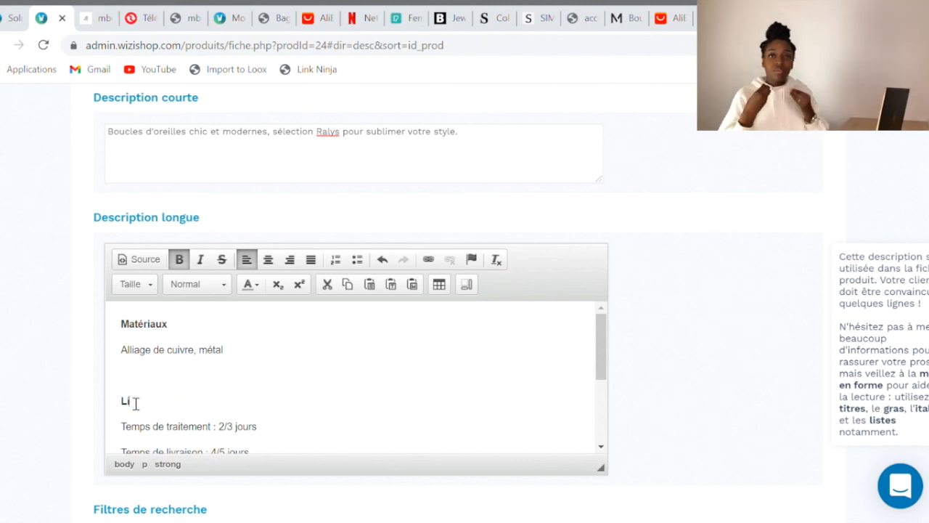
text(vraison)
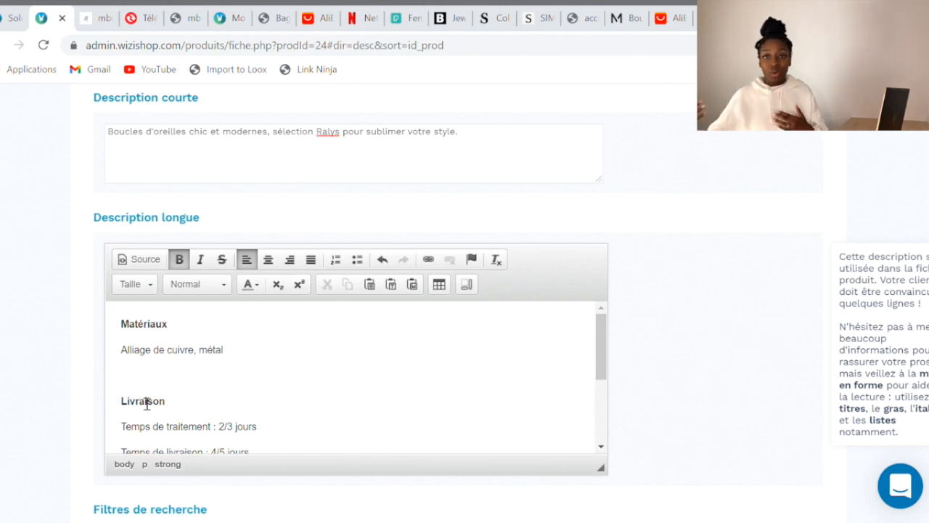
scroll(281, 395, down, 2)
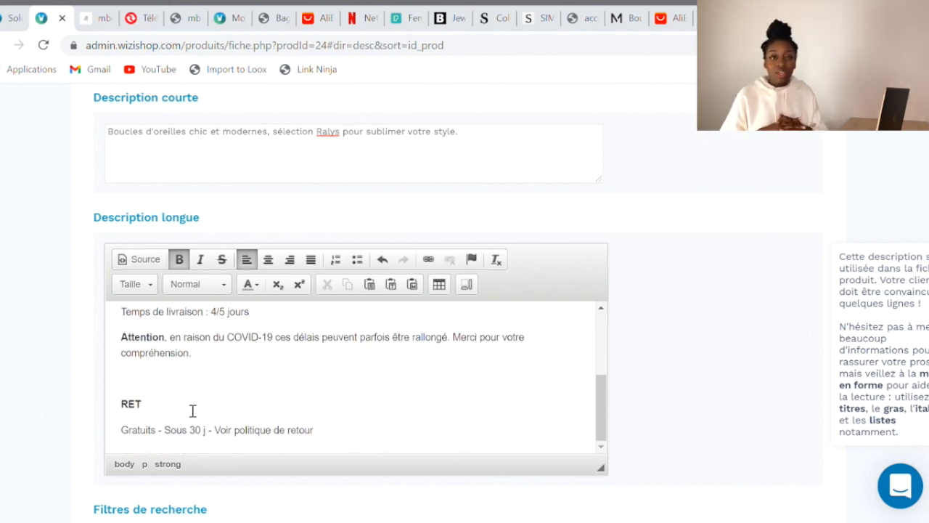
key(BackSpace)
text(eto)
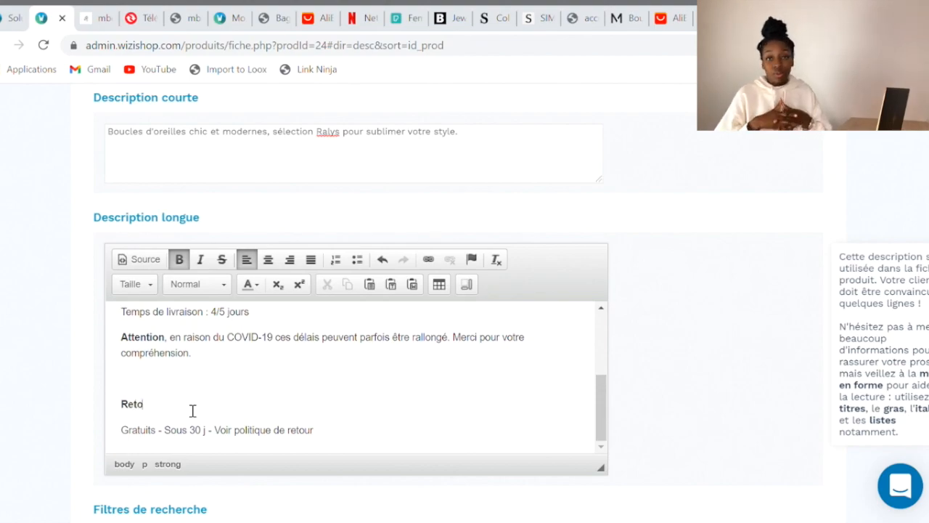
scroll(192, 411, up, 4)
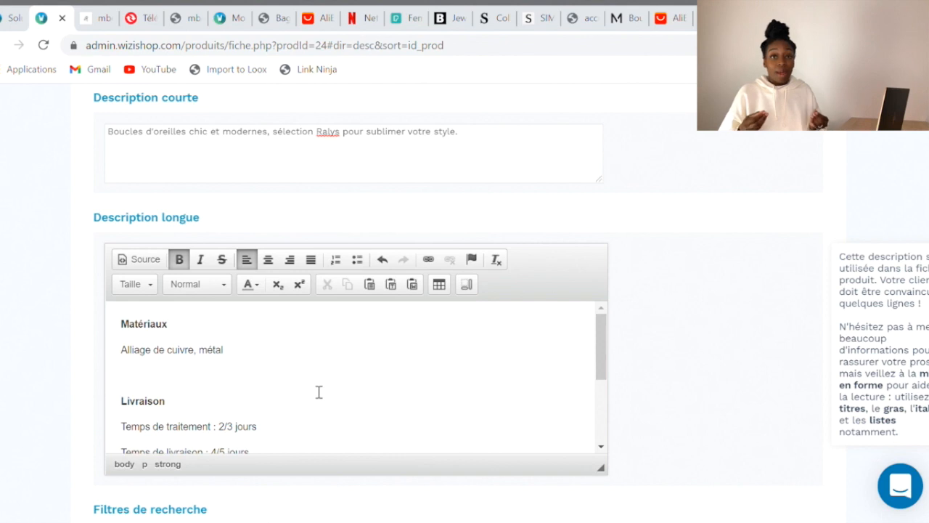
scroll(318, 392, down, 4)
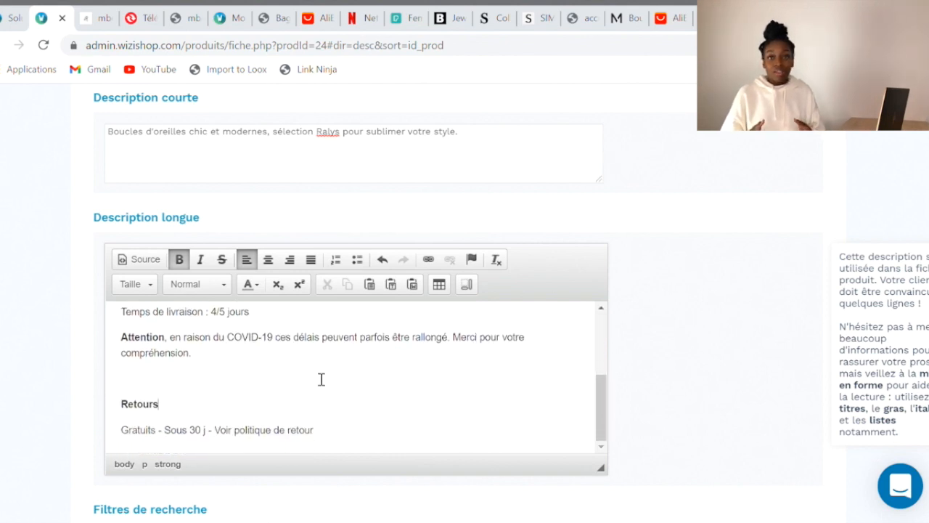
scroll(322, 379, down, 1)
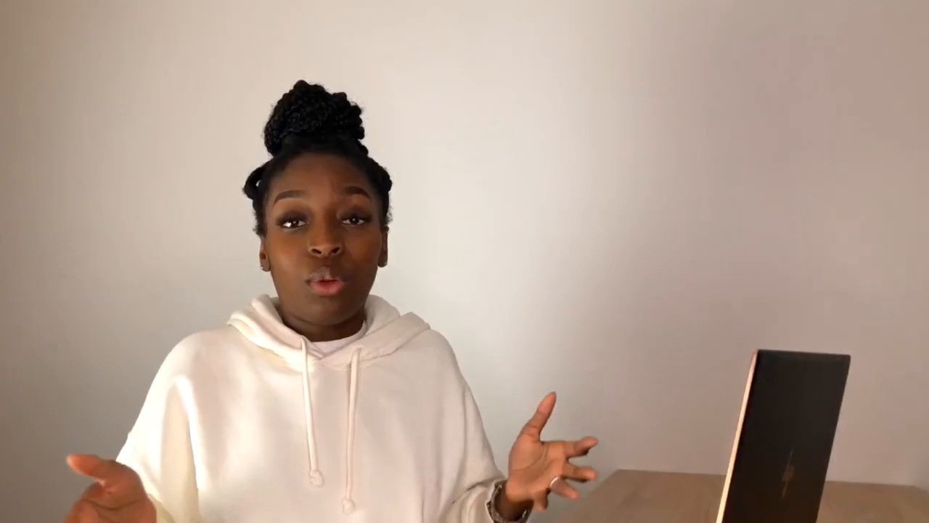
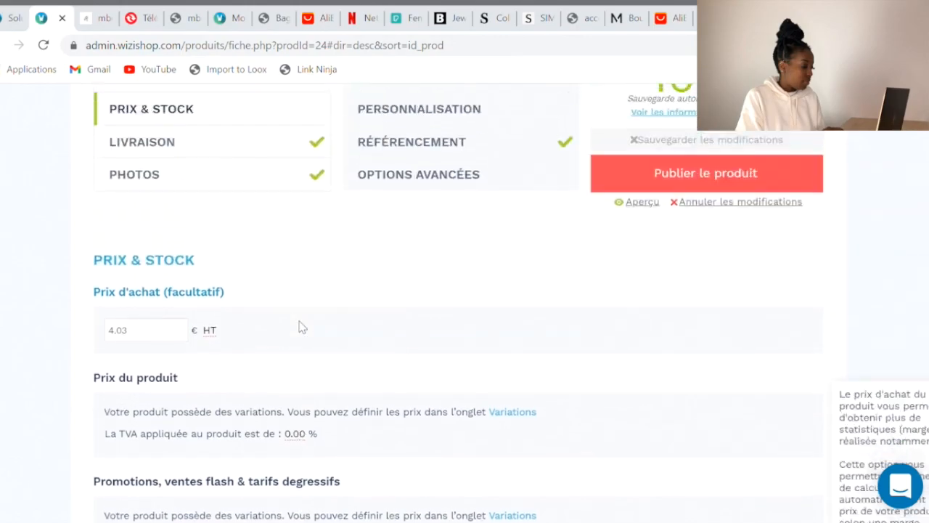
Review the JADE variants and their prices, then show the page title, URL and meta description fields
click(374, 311)
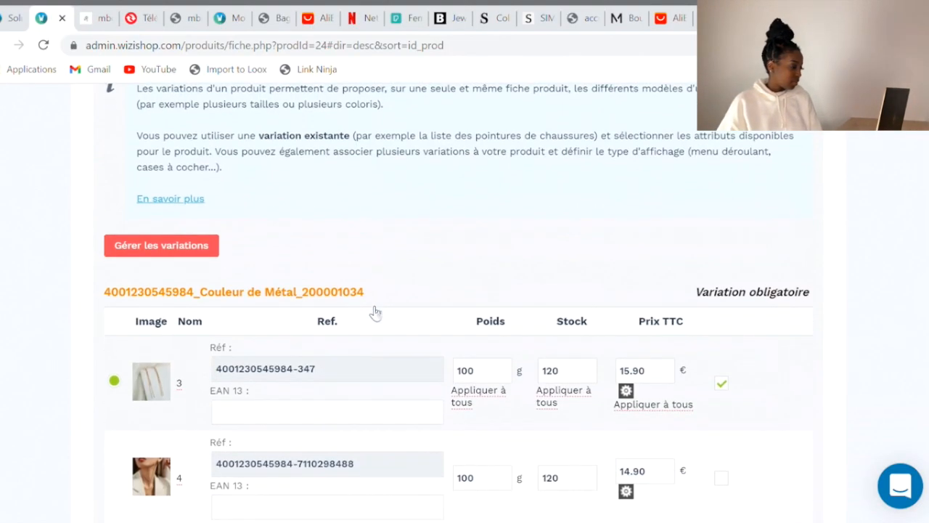
scroll(373, 311, down, 2)
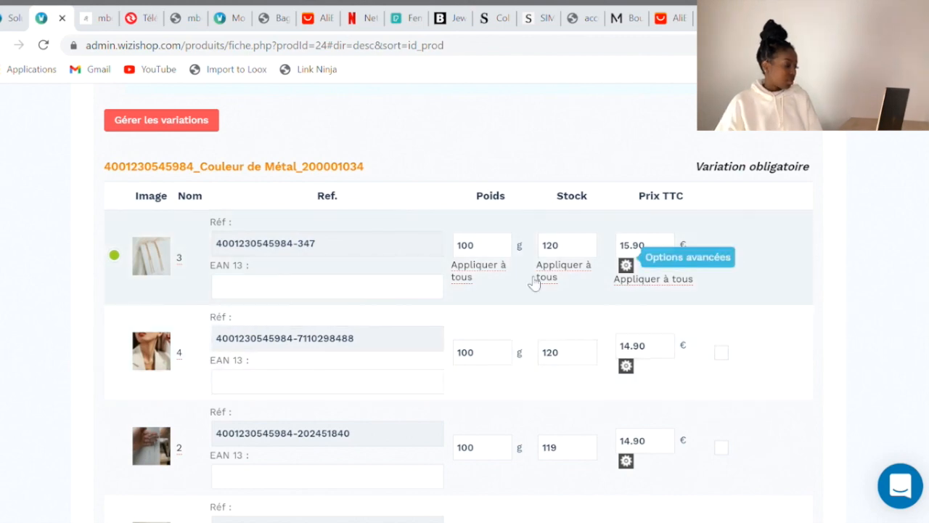
scroll(823, 273, down, 2)
scroll(824, 272, up, 4)
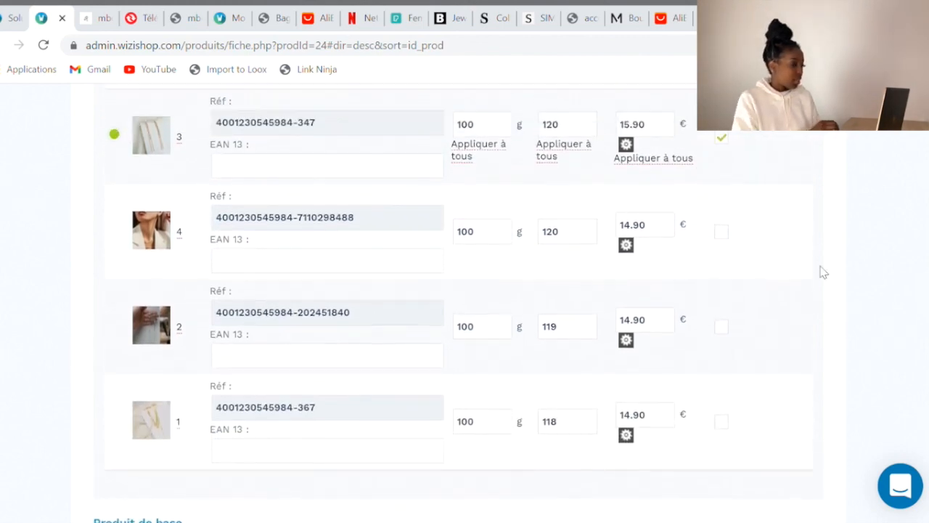
scroll(823, 272, up, 6)
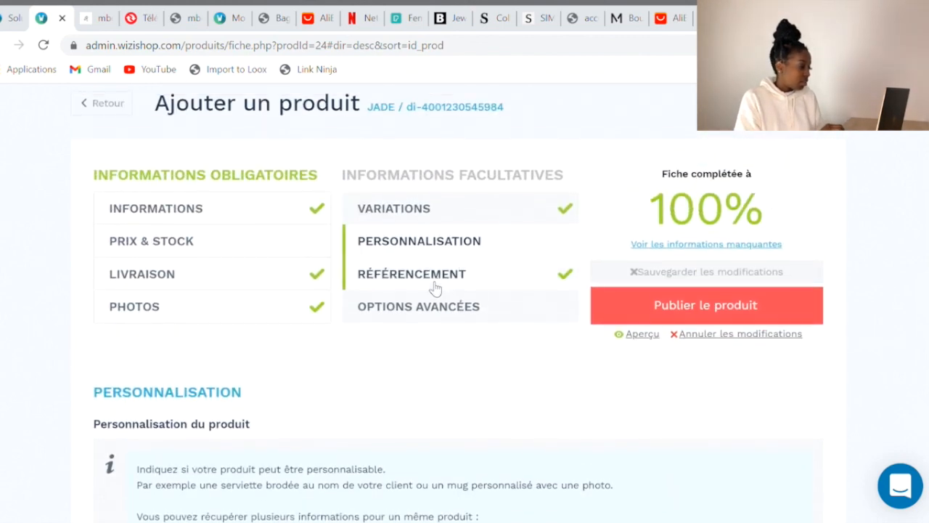
click(417, 276)
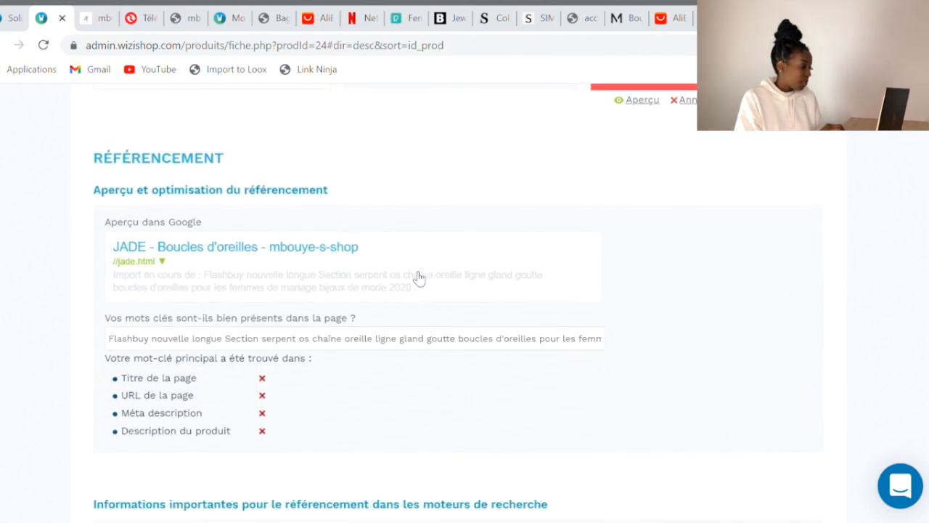
scroll(334, 357, down, 3)
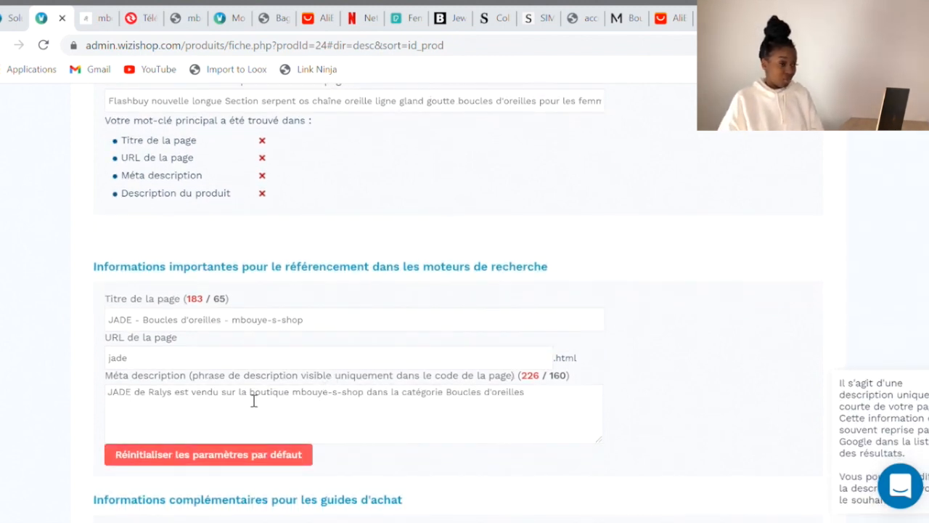
Rewrite the meta description as 'sont des … tendance et chics. Sublimez votre tenue avec les bijoux de chez Ralys.'
drag(192, 397, 442, 402)
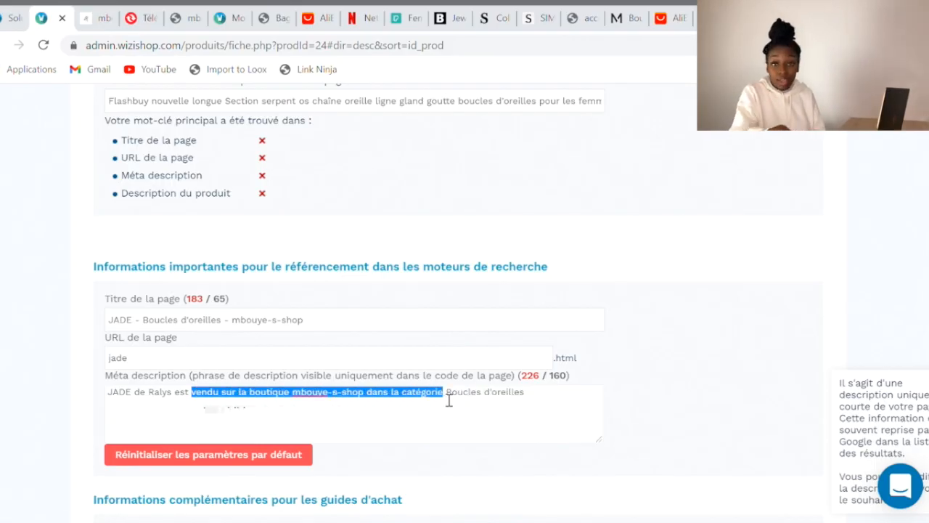
text(sont)
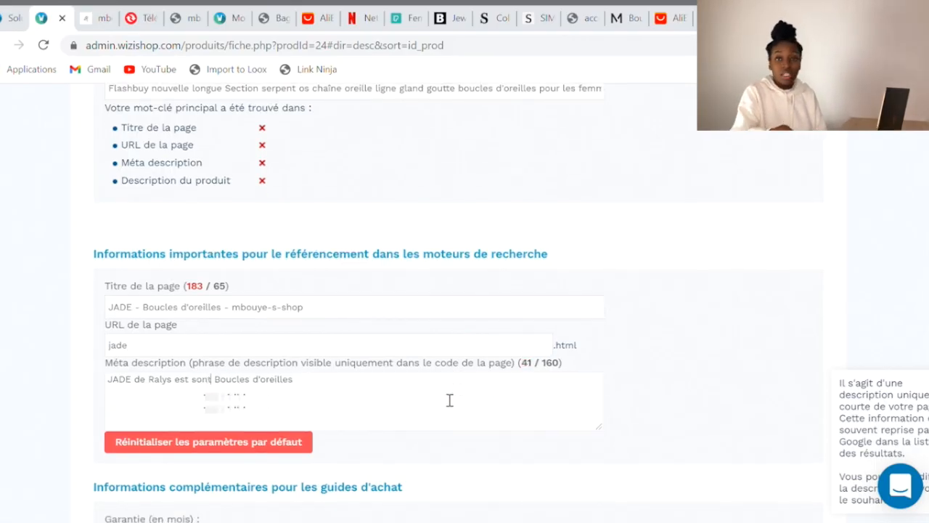
text( des)
click(444, 395)
text(tenda)
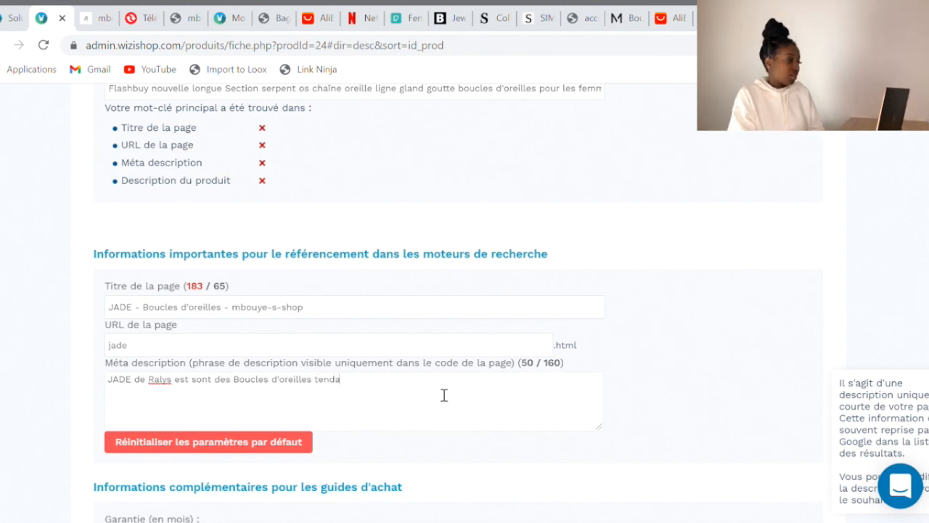
text(nces)
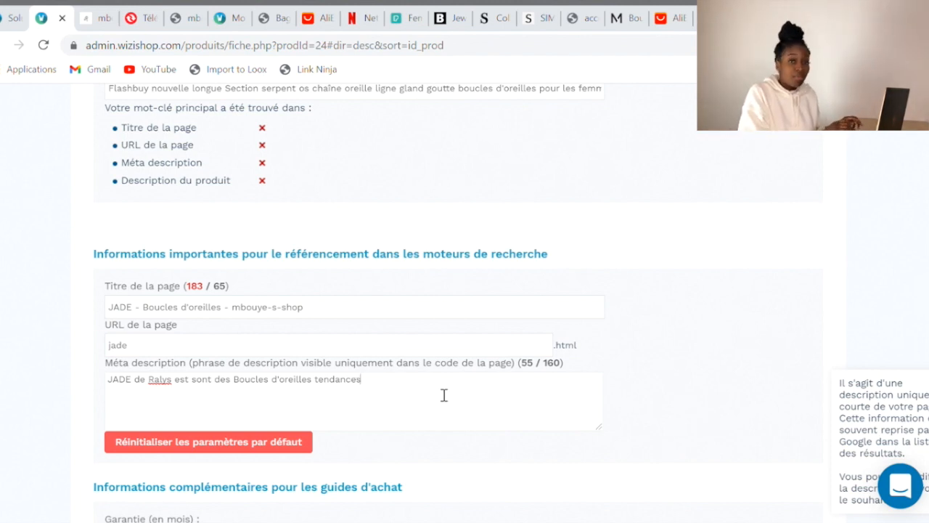
text(et chics.)
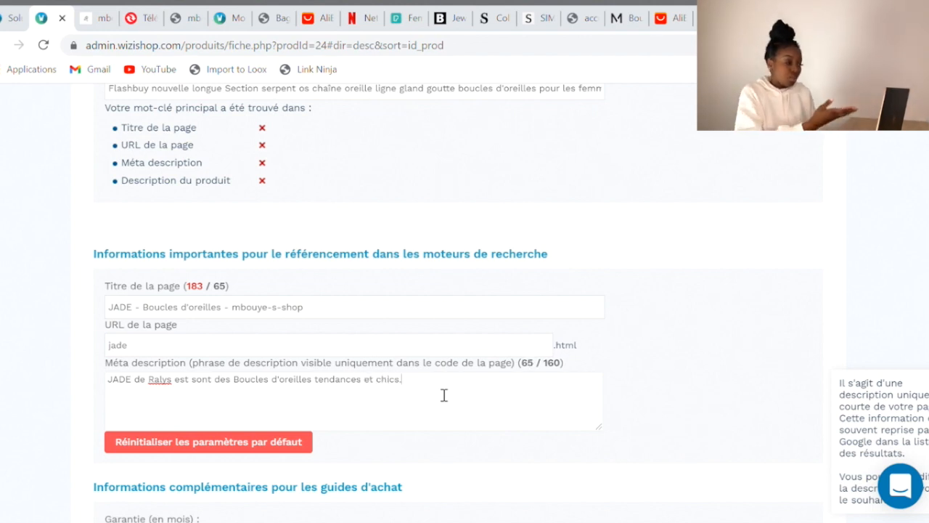
text( Sublimez votre tenue)
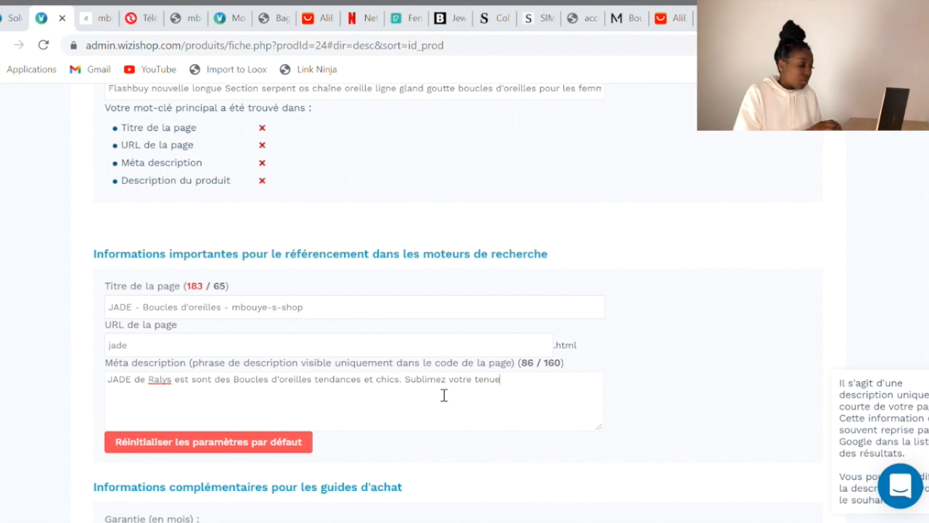
text( avec )
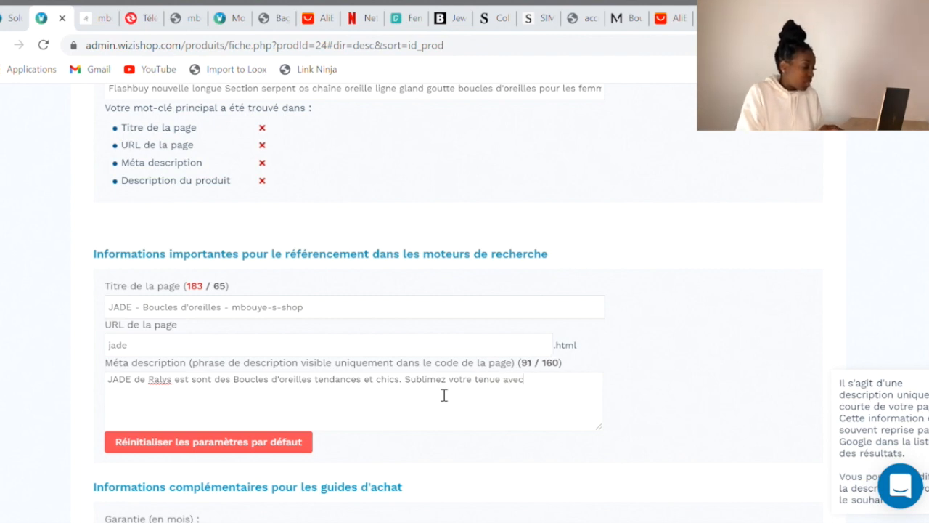
text(les bijoux de chez R)
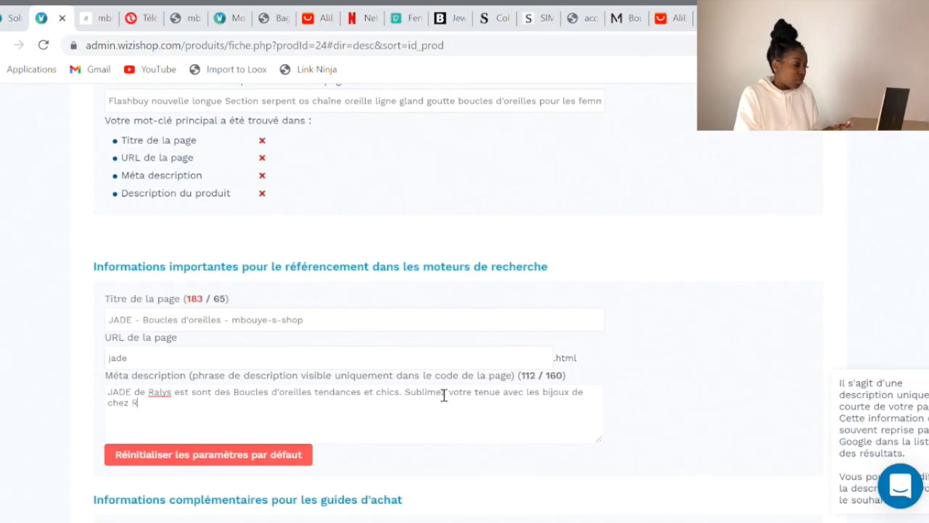
text(alys.)
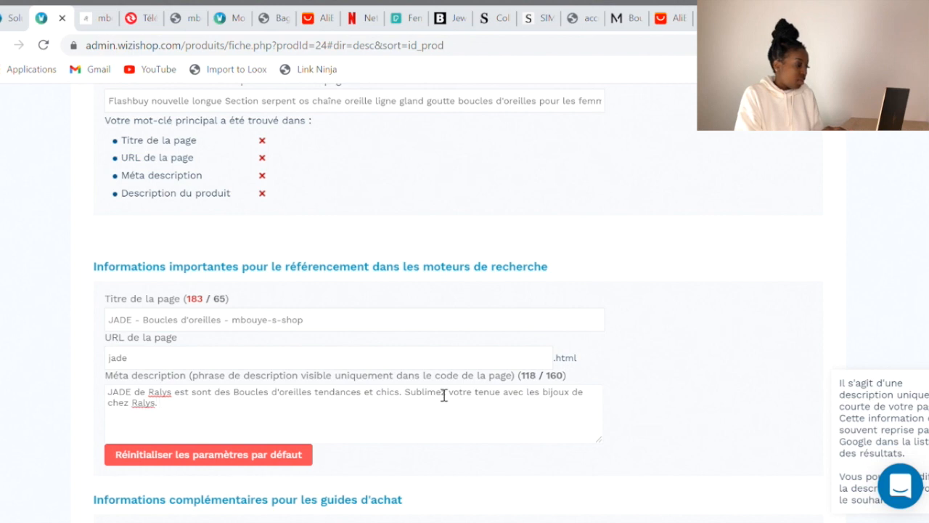
scroll(444, 395, down, 1)
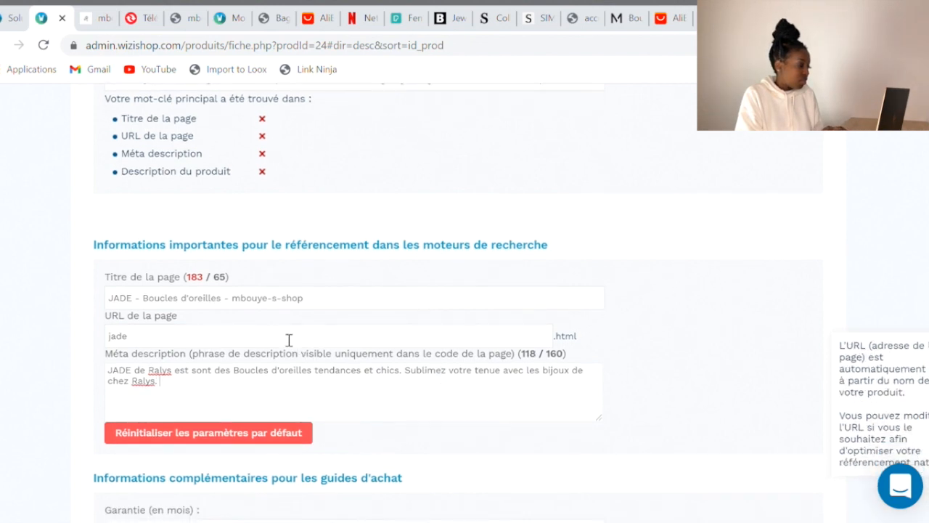
Retitle the JADE page as 'Jade - Boucles d'oreilles - Ralys Bijoux'
drag(232, 305, 316, 305)
key(ctrl+a)
text(R)
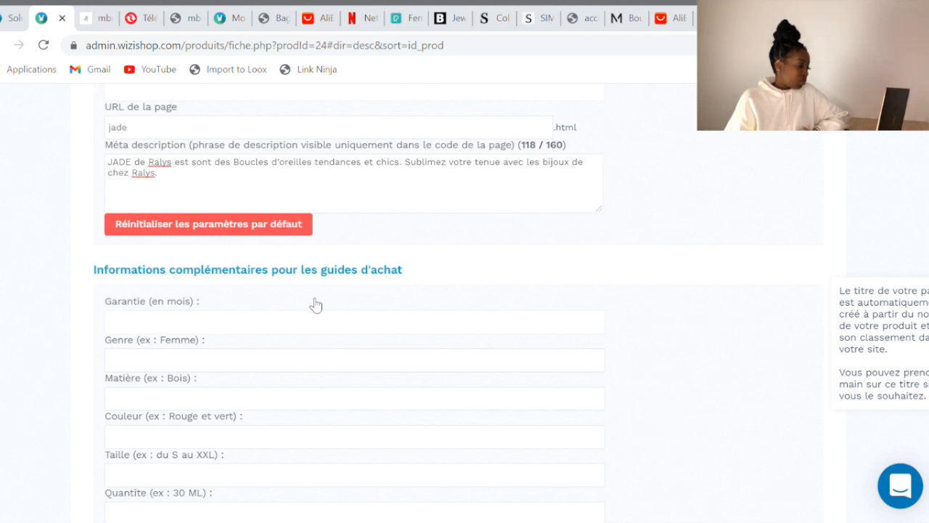
scroll(313, 304, up, 3)
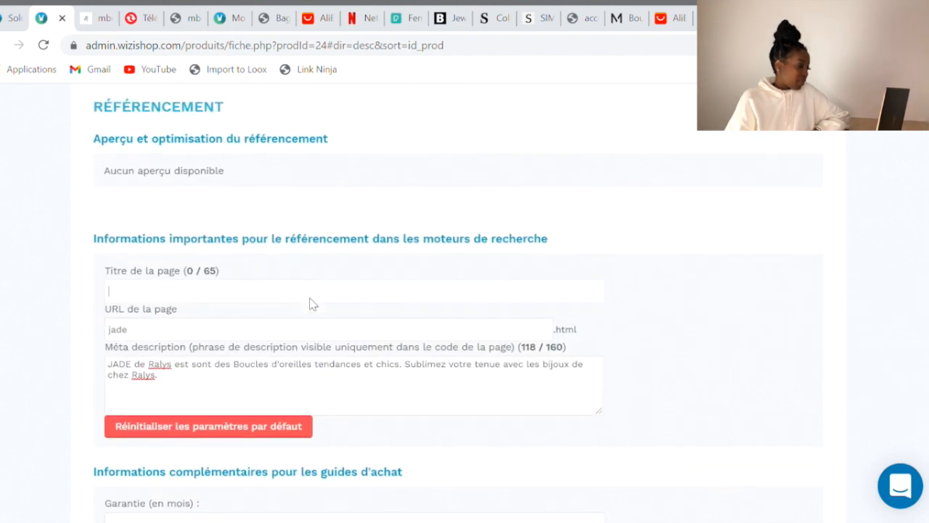
scroll(313, 304, up, 1)
text(Jade)
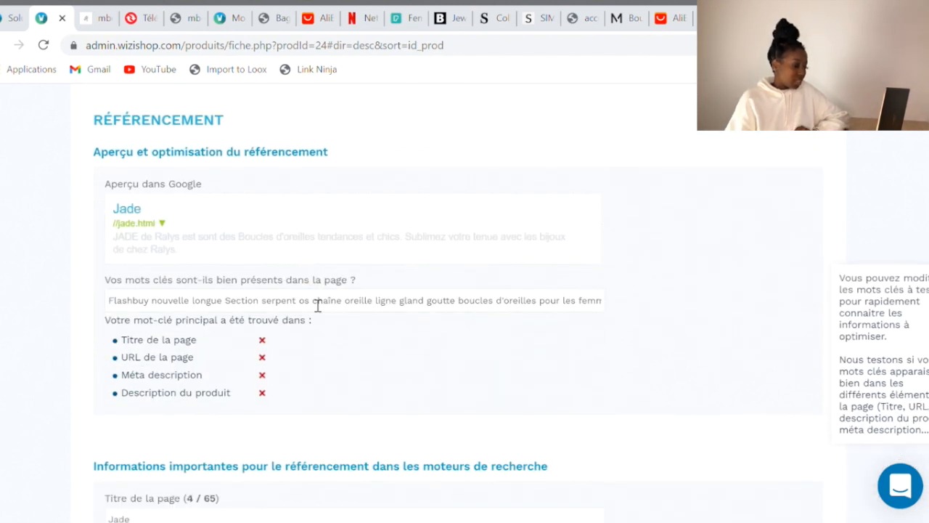
scroll(318, 305, down, 2)
text(- Bo)
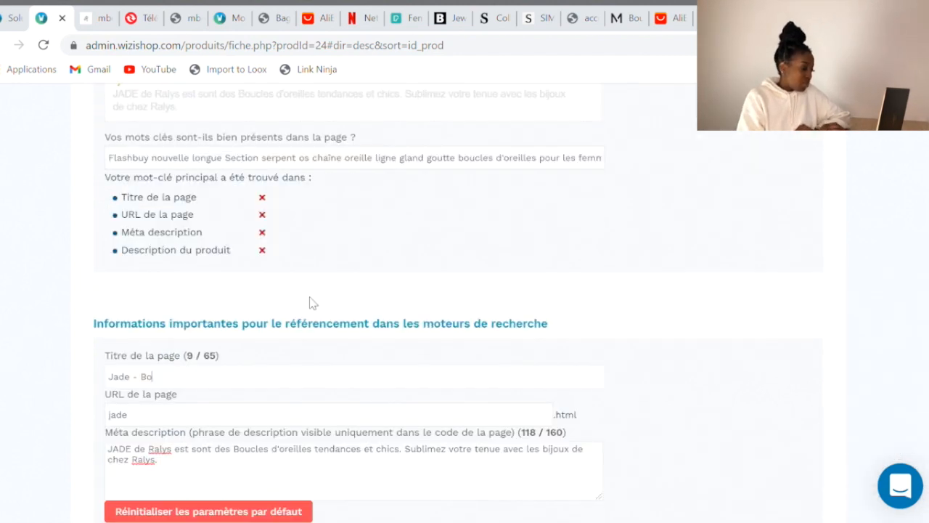
text(ucles d'oreilles - Ralyx)
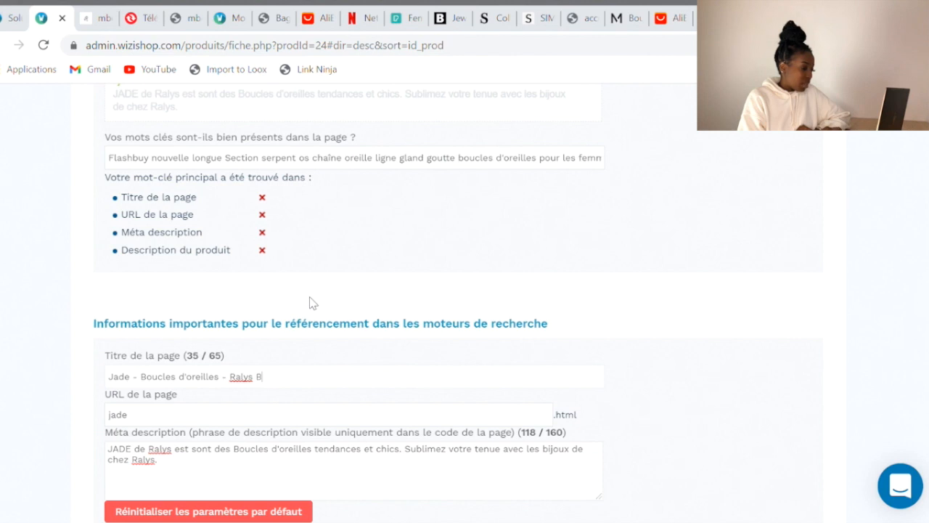
text(ux)
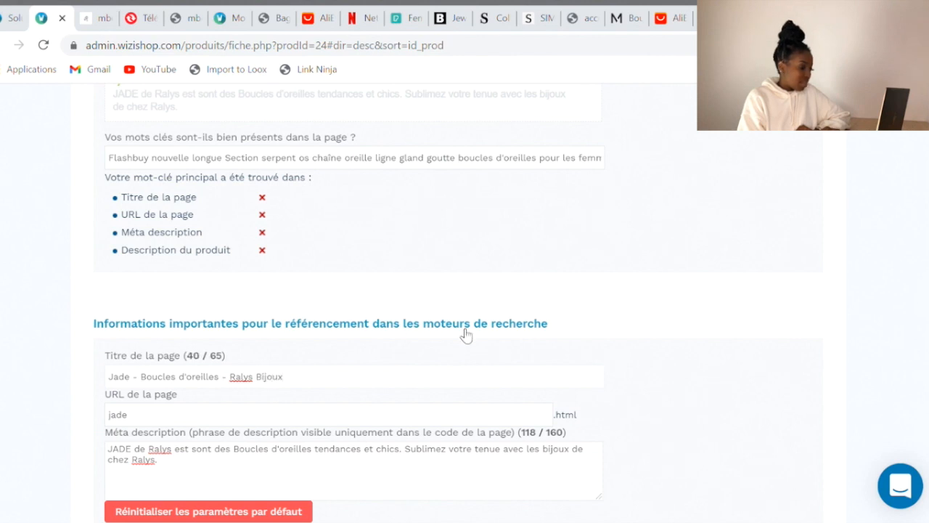
scroll(465, 335, down, 1)
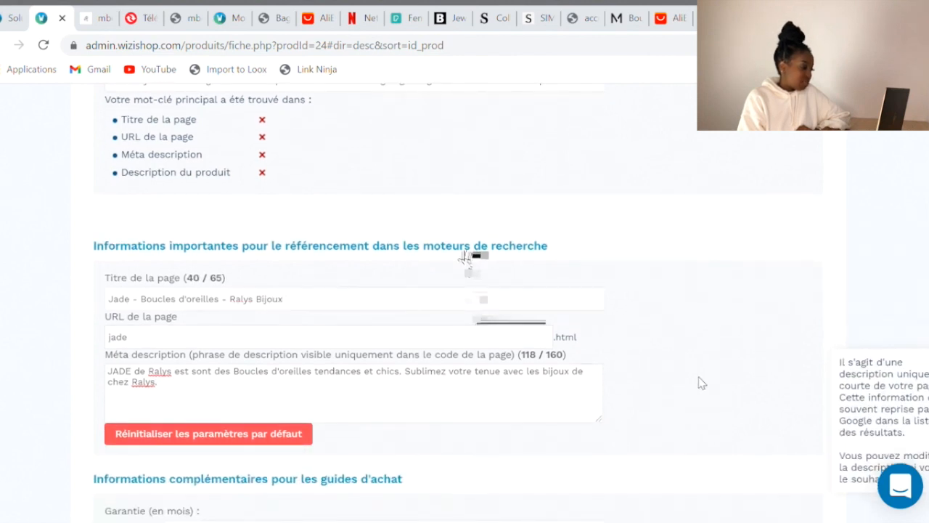
scroll(702, 383, up, 2)
scroll(702, 383, up, 1)
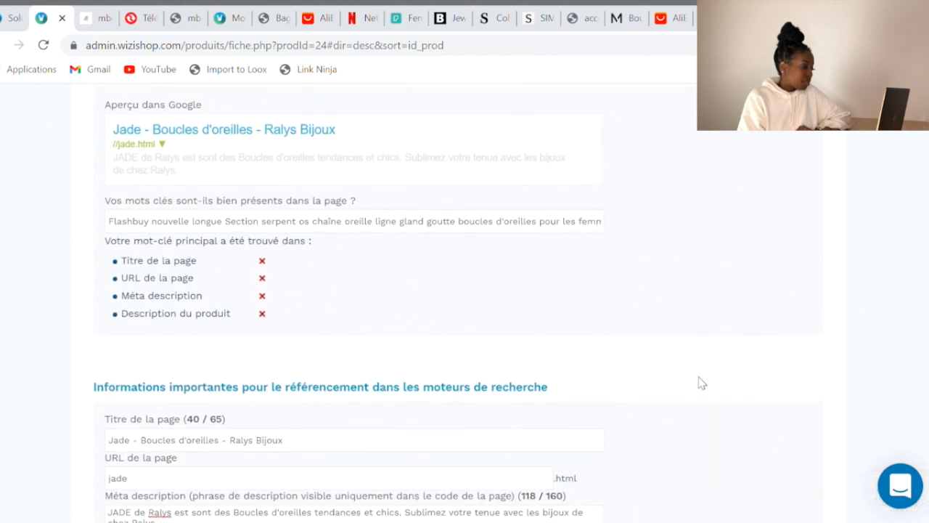
scroll(701, 382, up, 1)
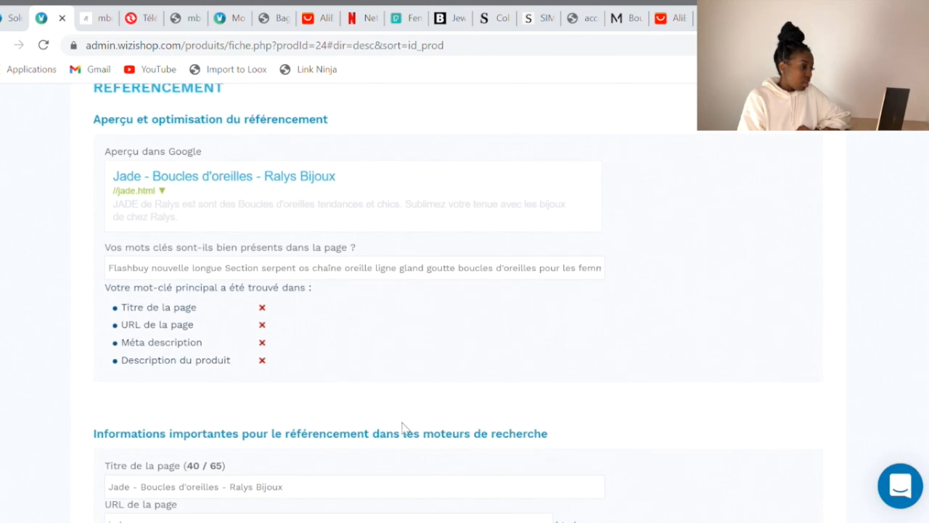
scroll(297, 388, down, 1)
Replace the SEO keywords with 'boucles d'oreilles, bijoux'
triple_click(238, 190)
text(boucles d'oreilles, )
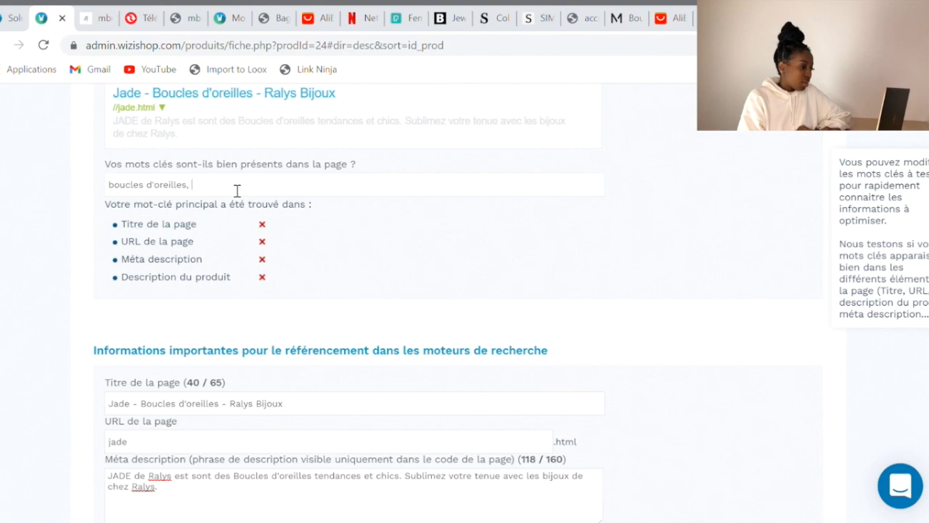
text(bijoux)
scroll(264, 313, up, 5)
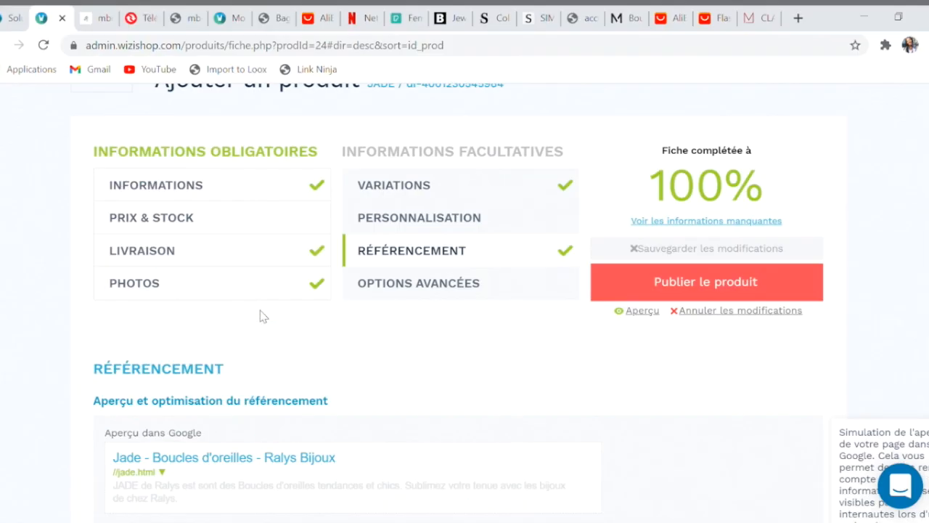
scroll(263, 316, down, 8)
Change the page URL to 'jade-ralys-bijoux'
double_click(183, 267)
text(jade-ralys-bijoux)
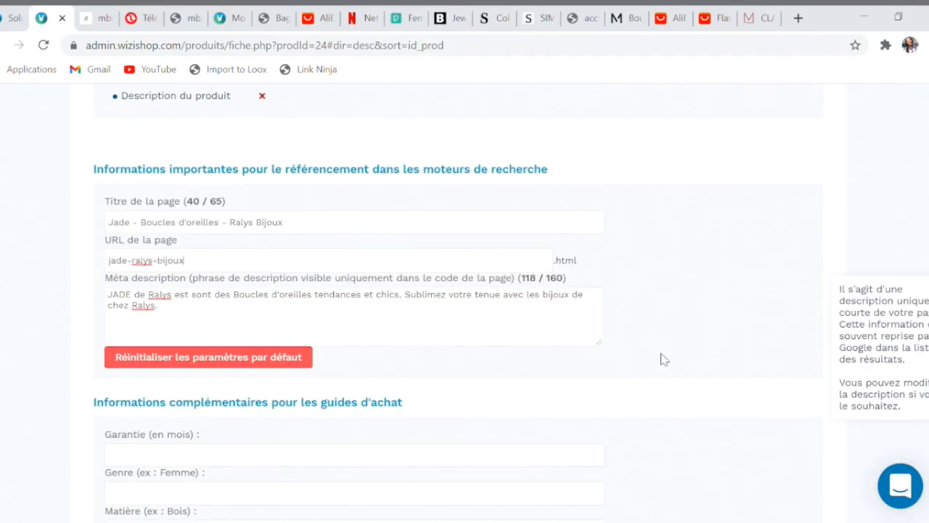
scroll(664, 359, up, 4)
scroll(626, 403, down, 9)
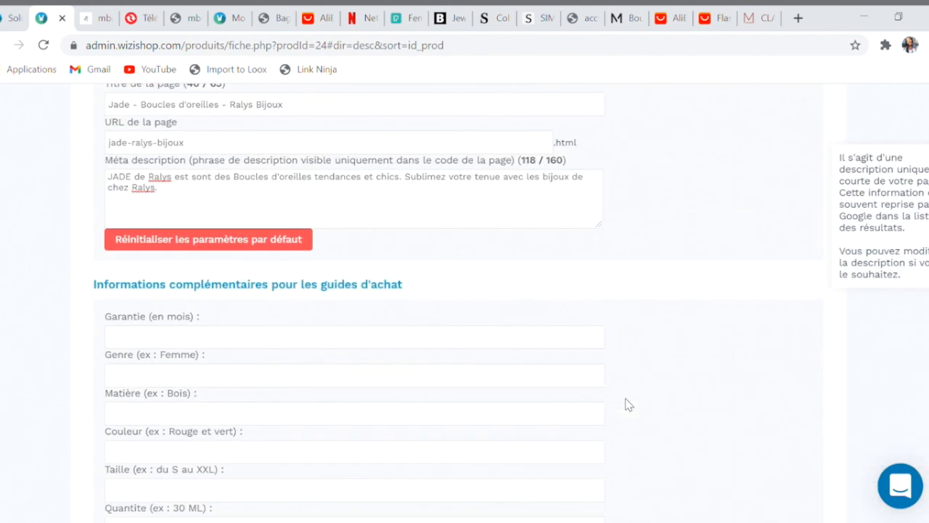
scroll(173, 337, up, 1)
scroll(386, 301, up, 10)
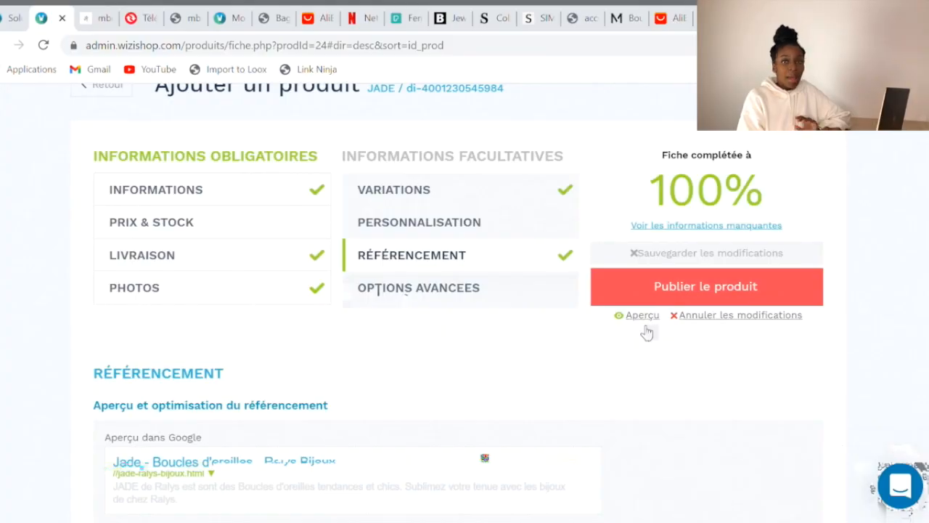
Preview JADE on the shop, browsing its gallery photos and the full product description
click(642, 317)
scroll(642, 328, down, 3)
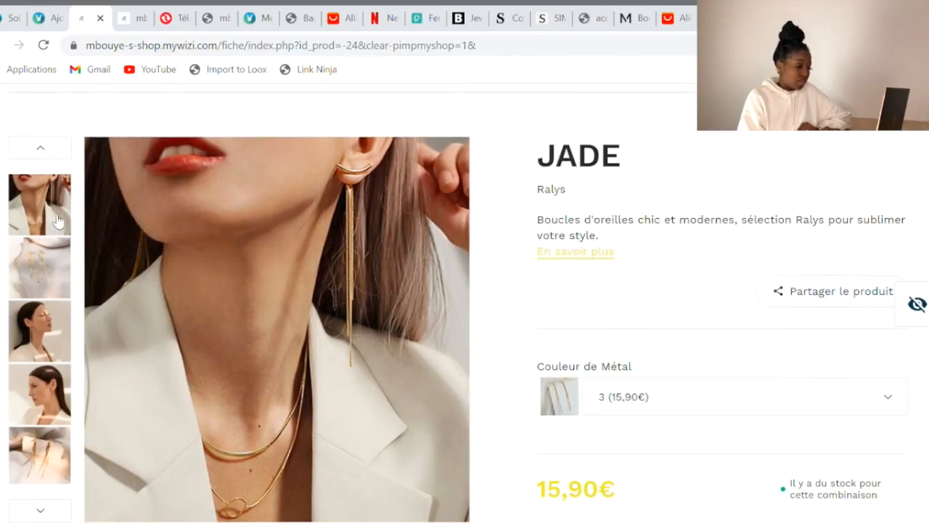
click(45, 274)
click(45, 275)
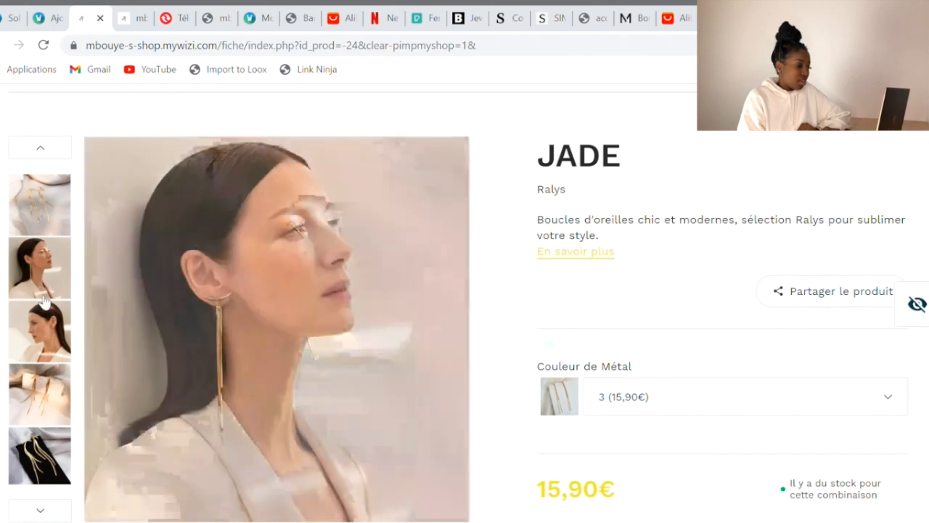
click(42, 379)
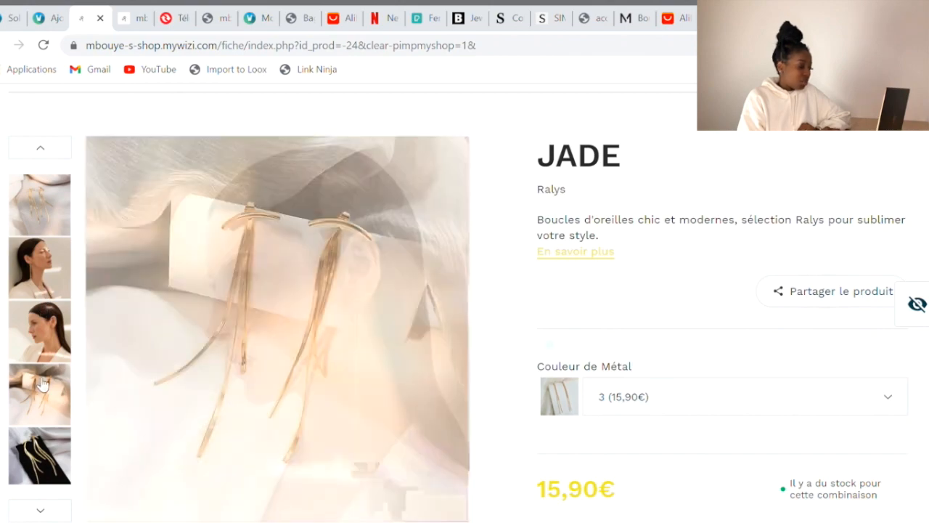
click(38, 450)
scroll(34, 451, down, 3)
scroll(35, 451, up, 2)
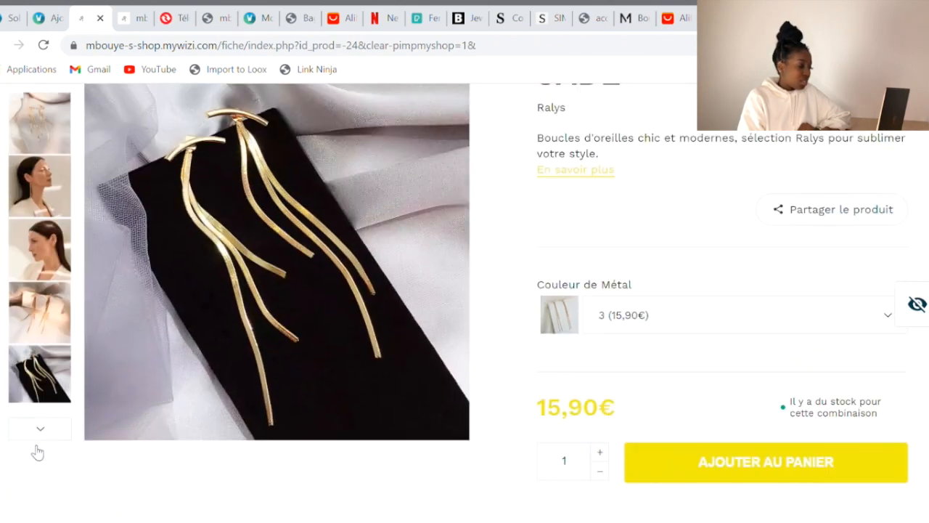
scroll(36, 451, up, 1)
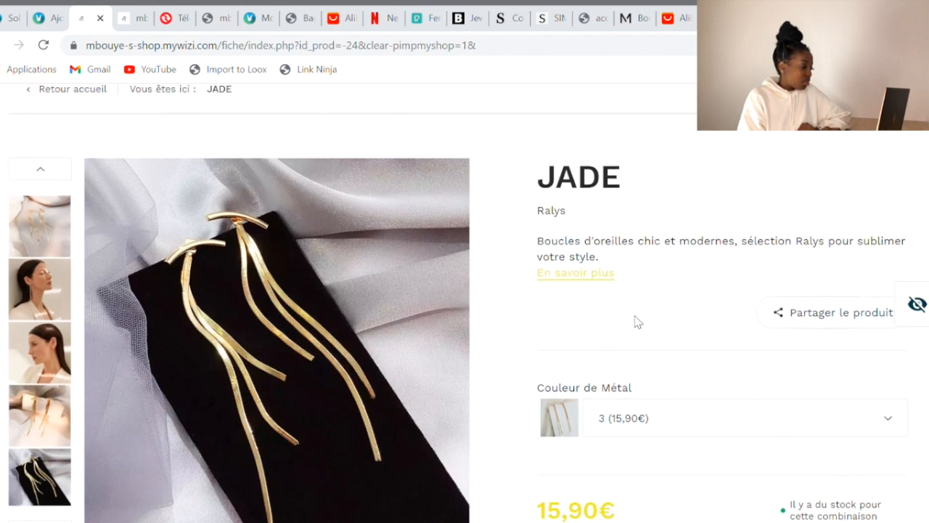
click(604, 282)
scroll(604, 361, up, 5)
scroll(606, 362, up, 3)
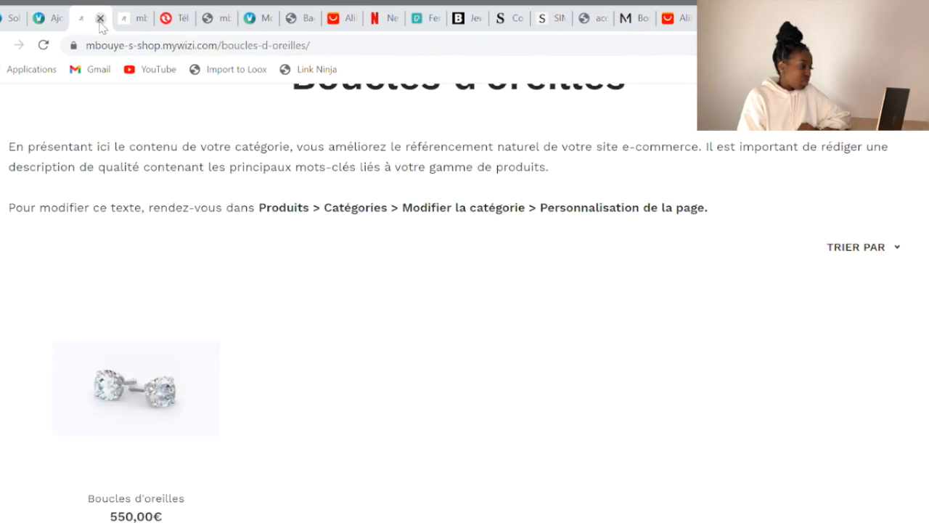
Close the preview and go to the JADE product's photos section in the admin
click(100, 20)
scroll(181, 240, up, 1)
click(197, 366)
scroll(197, 367, down, 4)
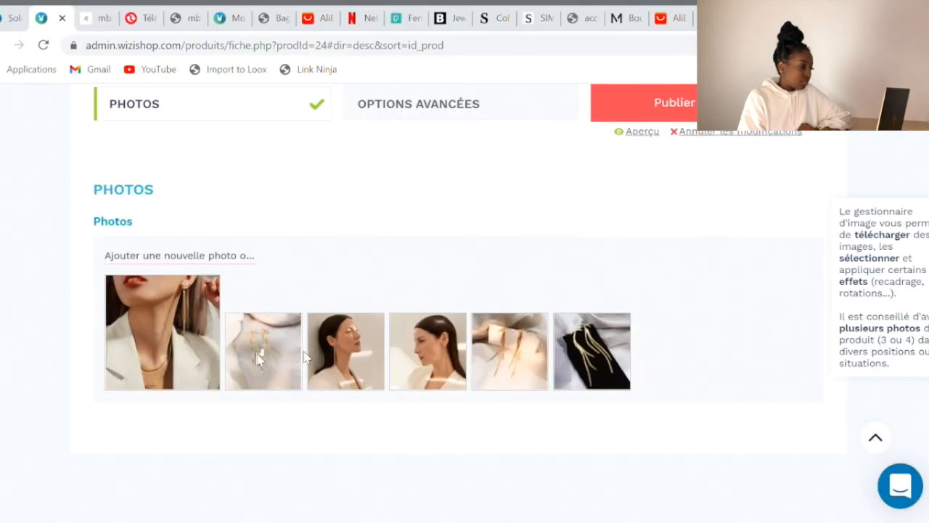
Reorder the six JADE photos in the image manager, worn-earring close-up first, and confirm
click(256, 352)
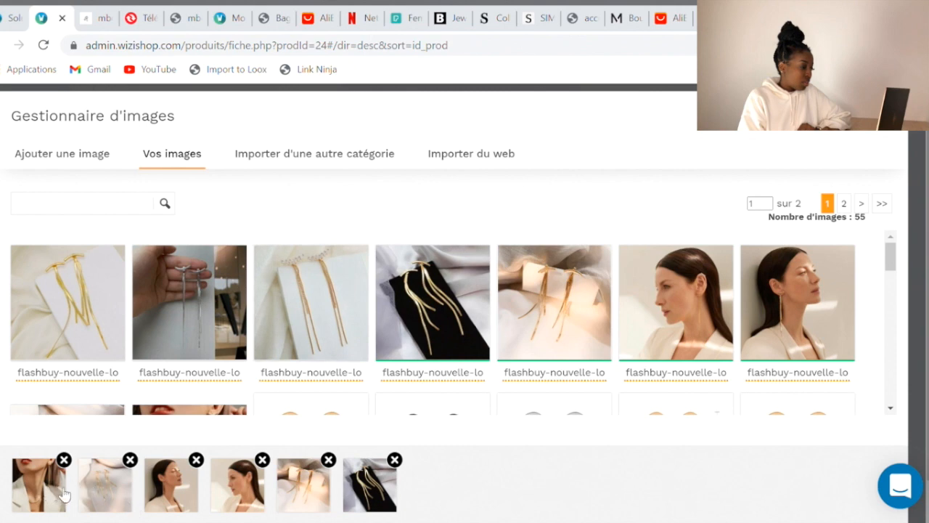
scroll(51, 492, down, 1)
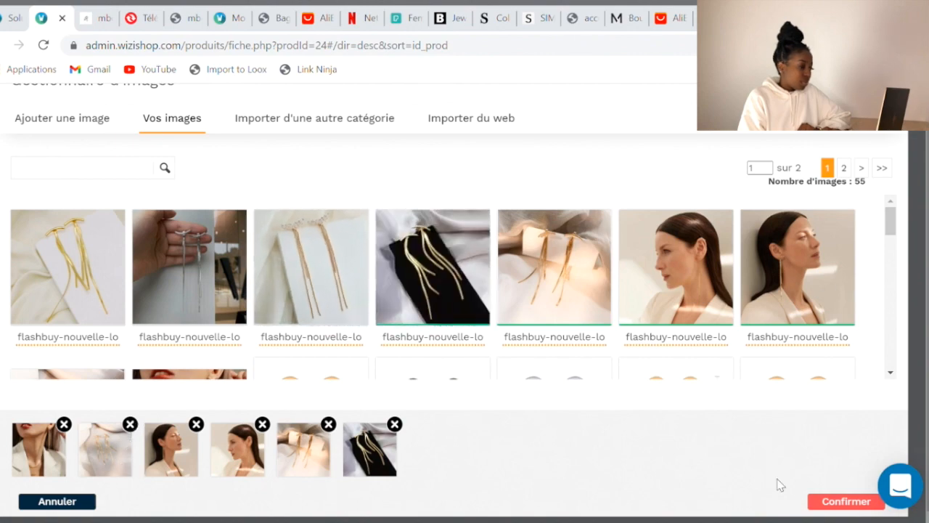
click(836, 501)
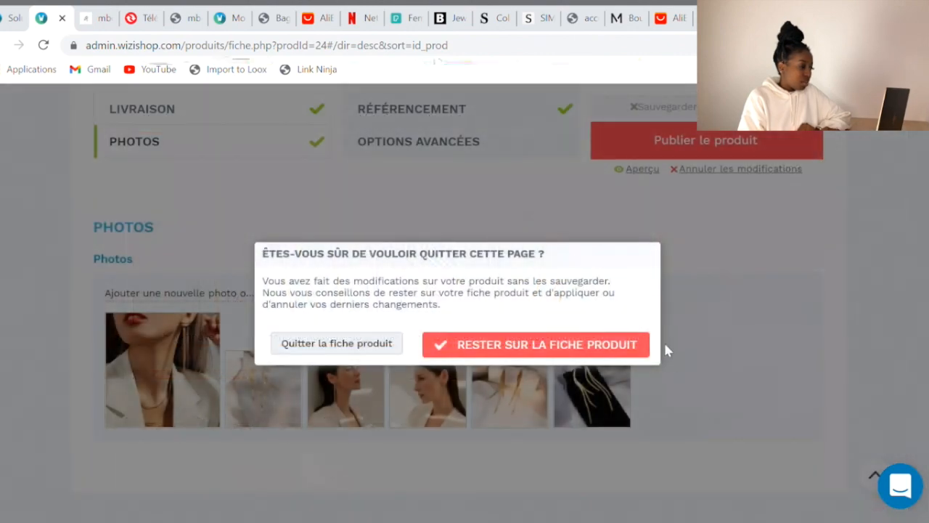
Stay on the product sheet and preview JADE again, checking the new photo order via the thumbnails
click(442, 344)
click(650, 276)
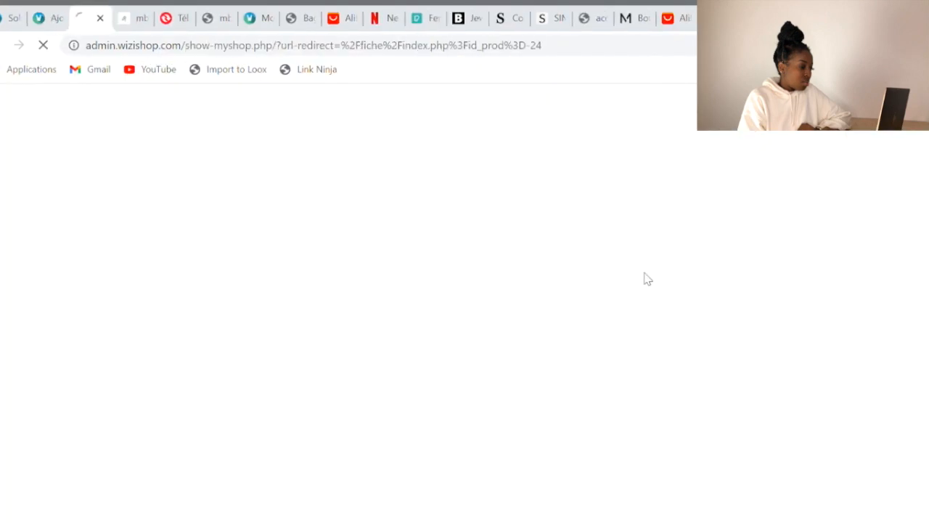
scroll(222, 261, down, 2)
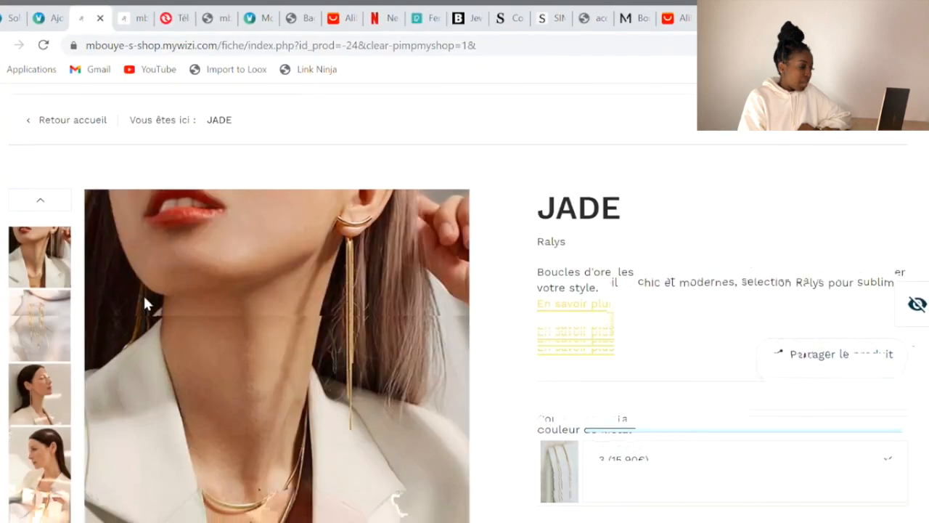
click(34, 332)
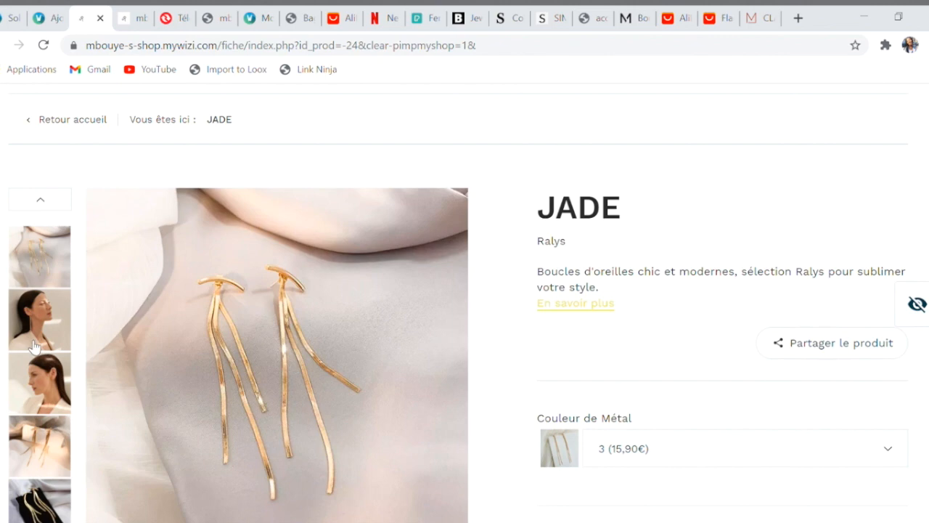
scroll(34, 342, down, 1)
click(58, 278)
click(60, 247)
scroll(60, 247, up, 1)
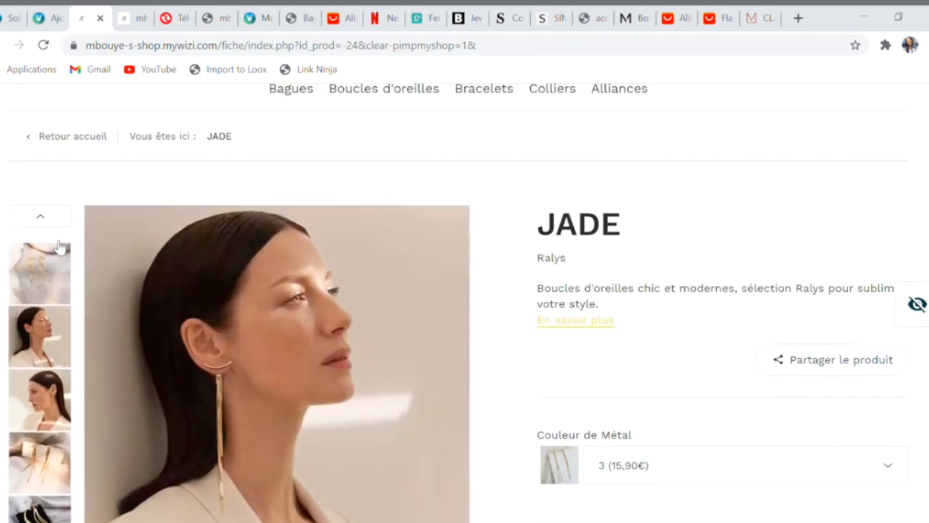
scroll(636, 313, down, 2)
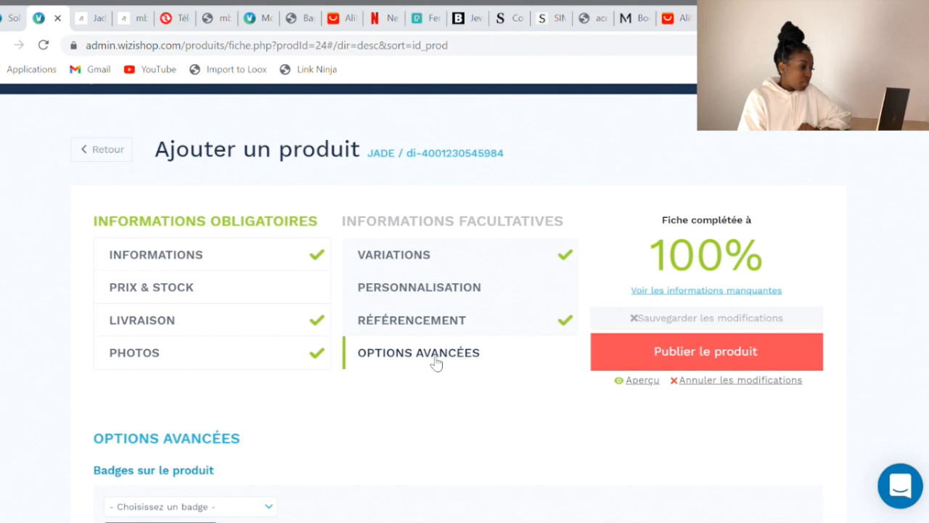
Create a custom badge named 'Le + vendu' and add it to the JADE product
scroll(436, 363, down, 5)
scroll(433, 359, up, 3)
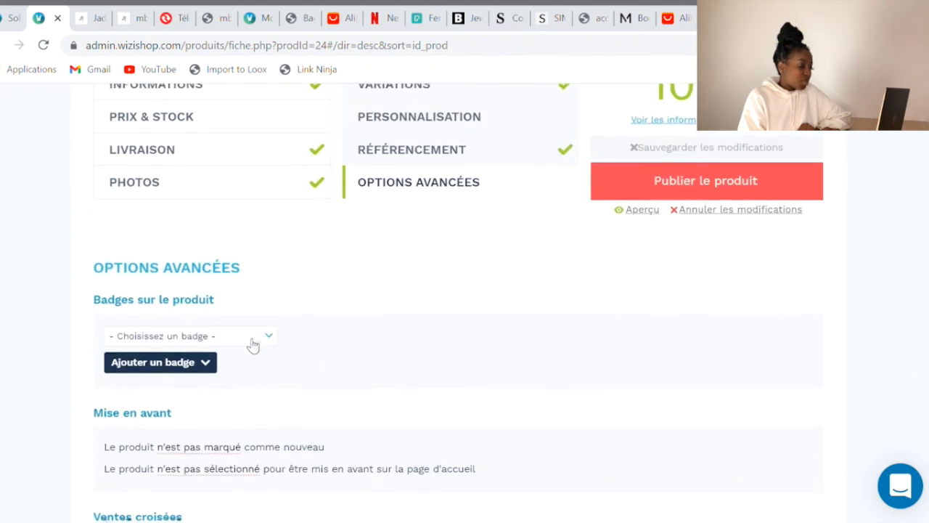
click(251, 341)
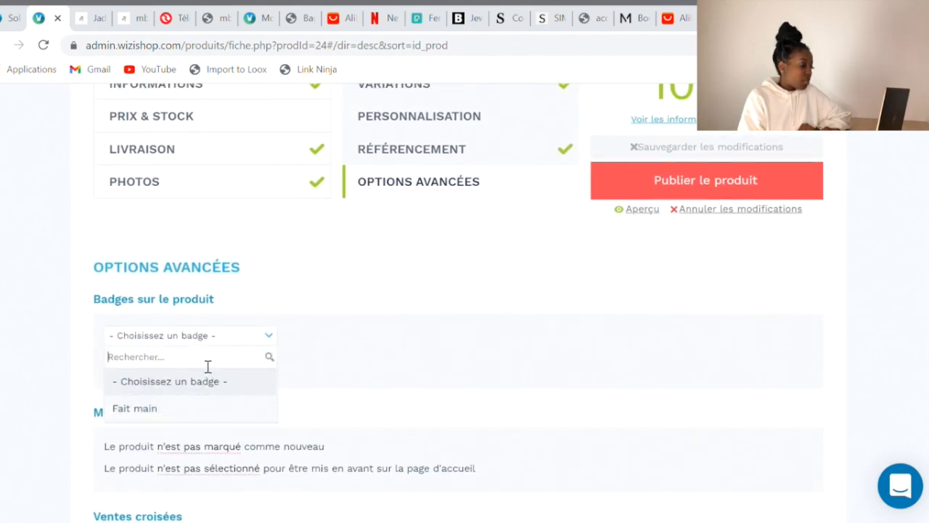
text(Le + vendu)
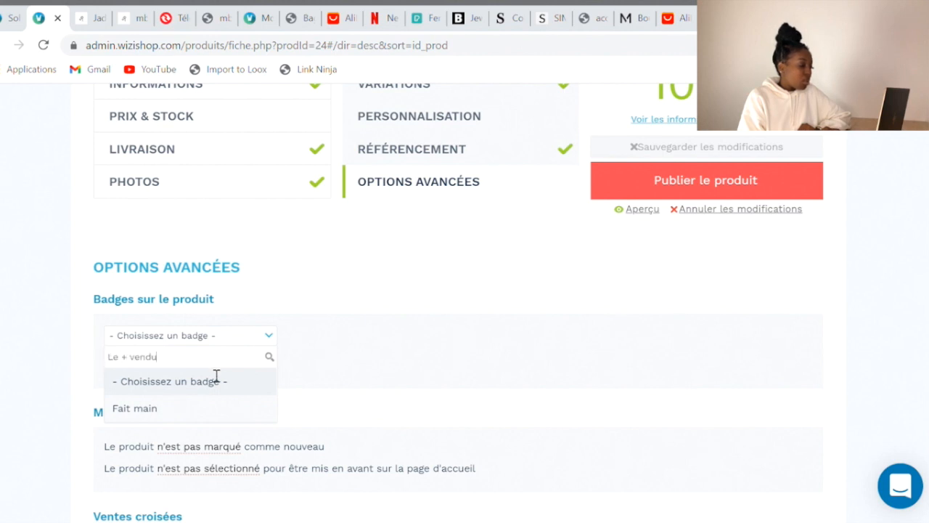
scroll(274, 362, down, 1)
click(201, 382)
click(210, 270)
click(187, 300)
text(Le + vendu)
click(450, 297)
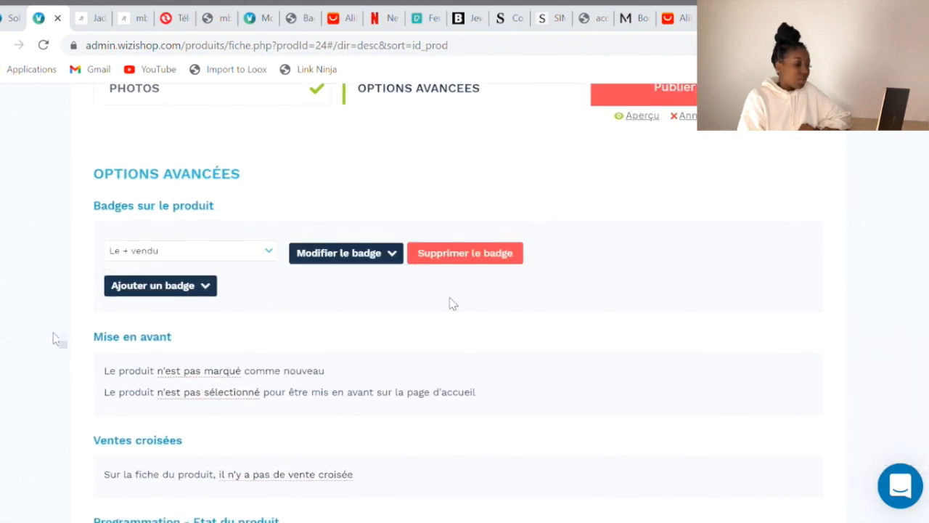
scroll(453, 303, up, 4)
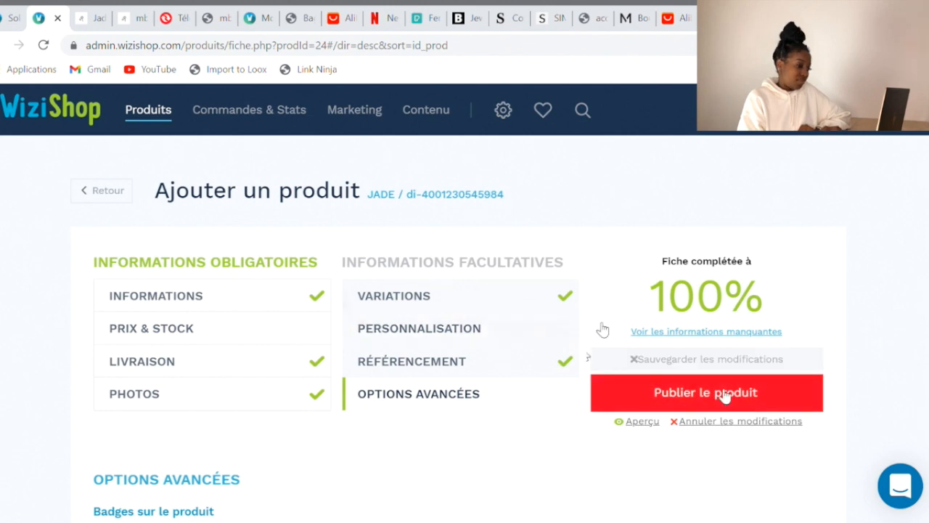
Publish the JADE product to the shop
click(725, 393)
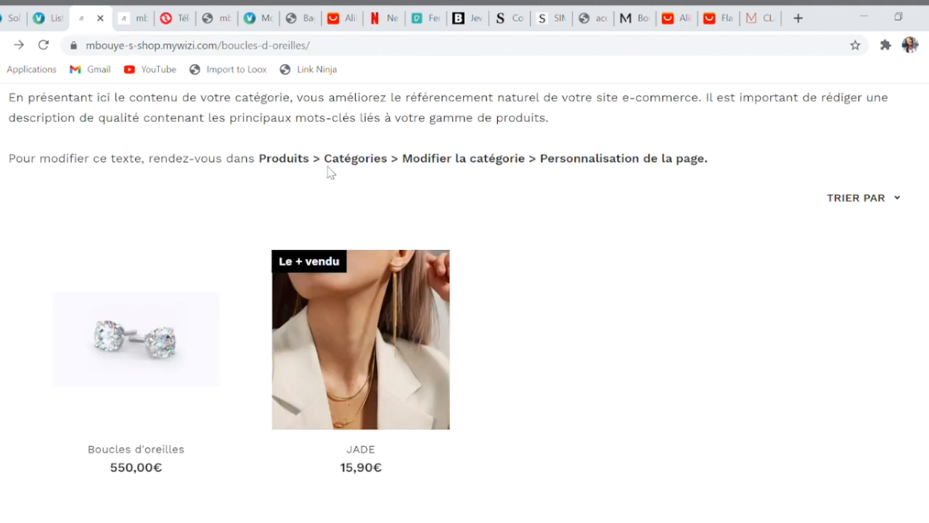
scroll(508, 361, up, 4)
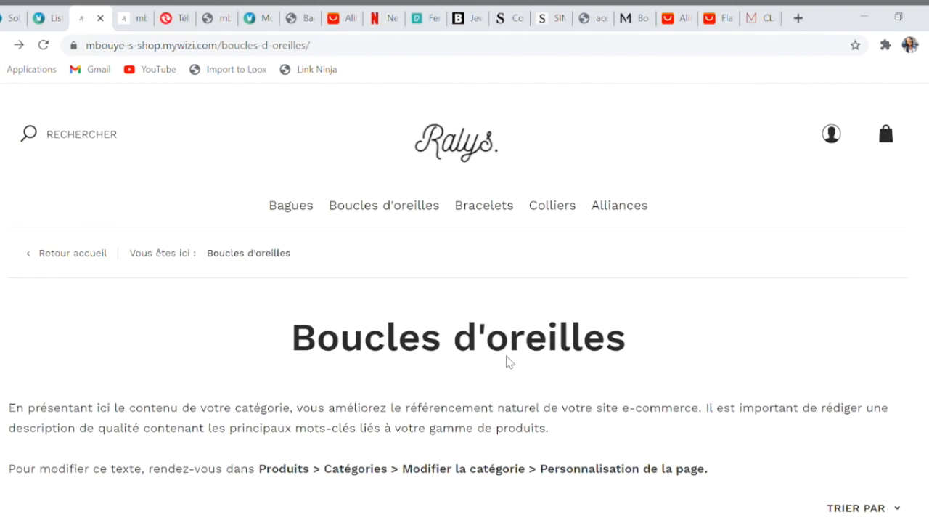
scroll(477, 253, down, 8)
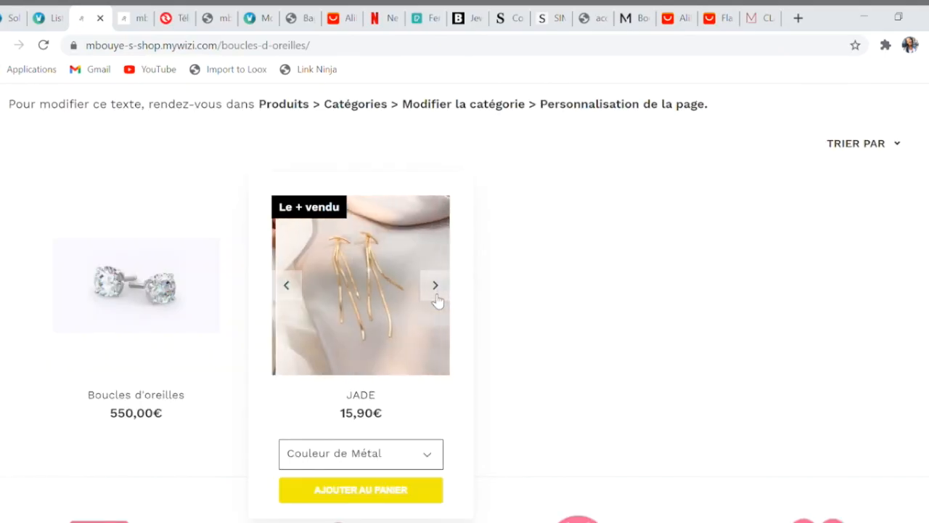
Check JADE's 'Le + vendu' badge in the storefront's Boucles d'oreilles category and on its product page
click(436, 287)
click(437, 295)
click(436, 296)
click(436, 296)
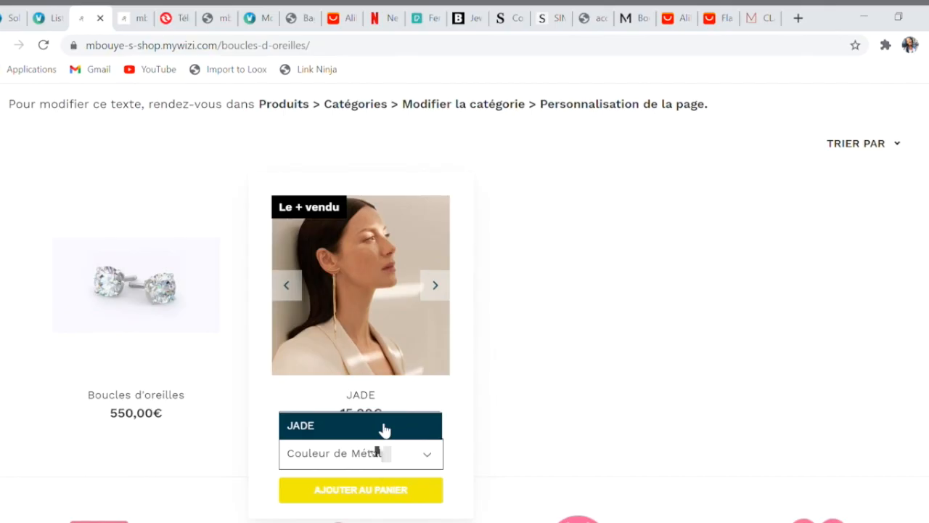
click(394, 419)
scroll(395, 416, down, 3)
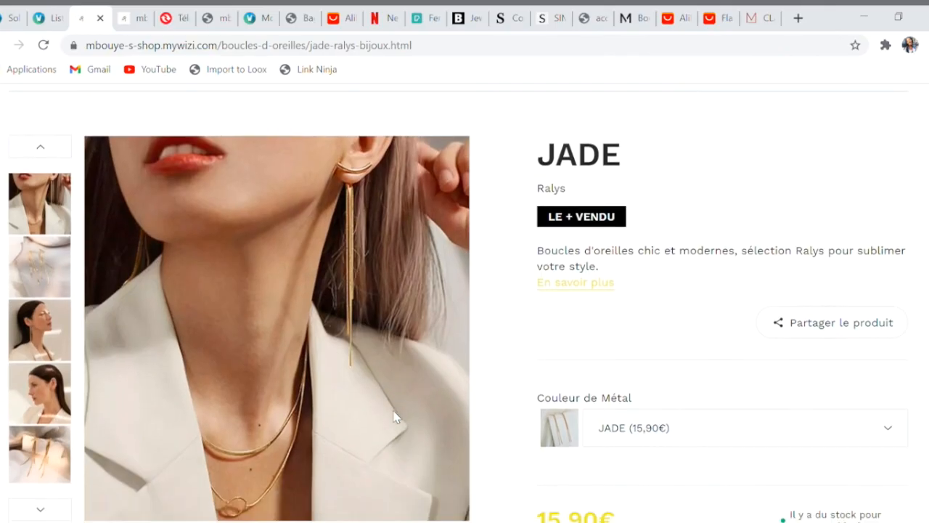
scroll(648, 328, up, 3)
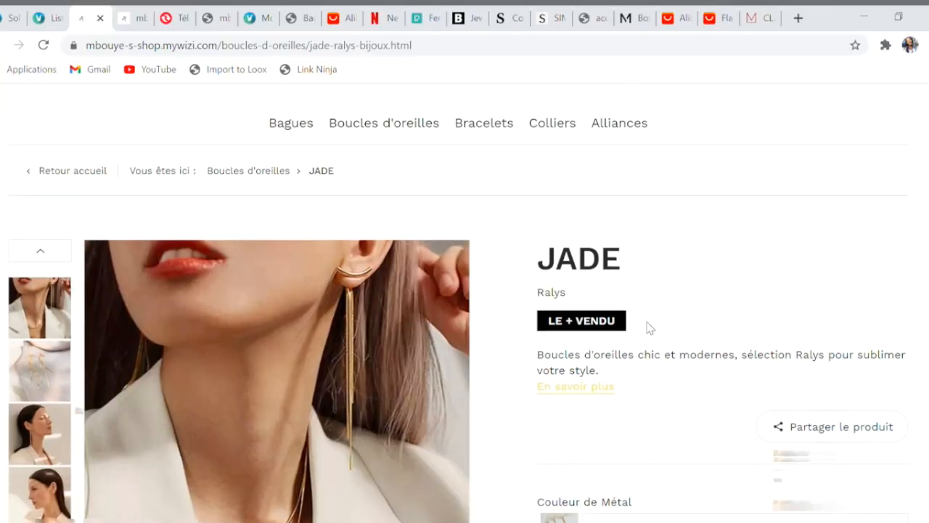
click(398, 208)
scroll(680, 130, up, 3)
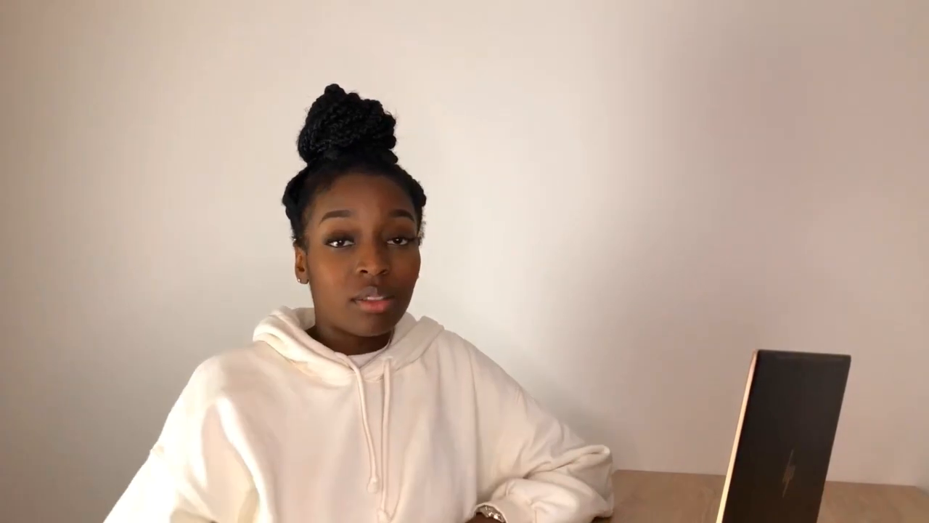
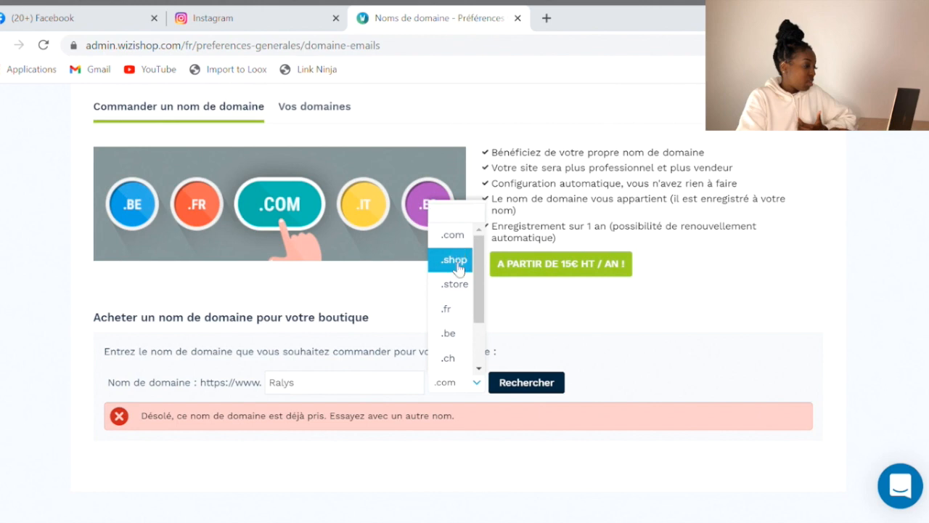
Check whether Ralys.fr is available, then switch the extension back to .com
click(456, 314)
click(524, 414)
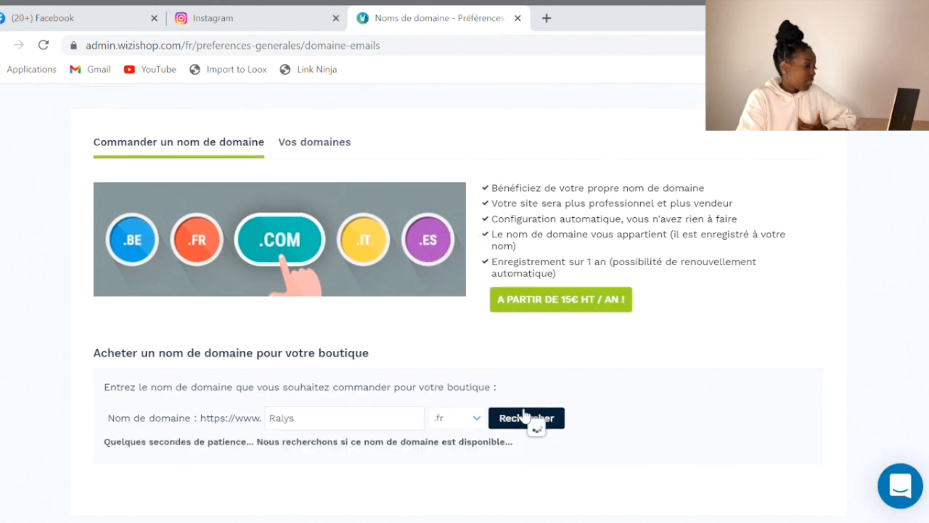
click(473, 418)
click(452, 273)
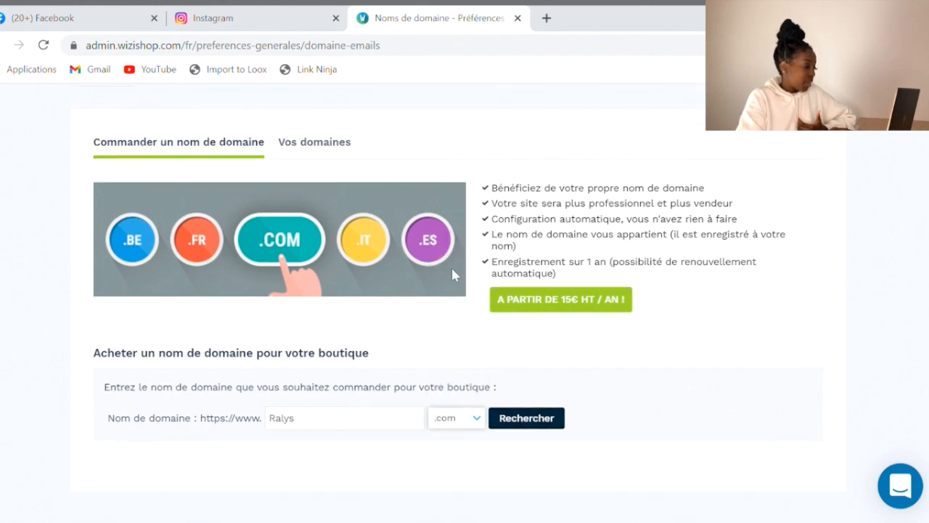
Search for ralys-shop.com, found available at 15€ HT per year, and start ordering it
double_click(336, 427)
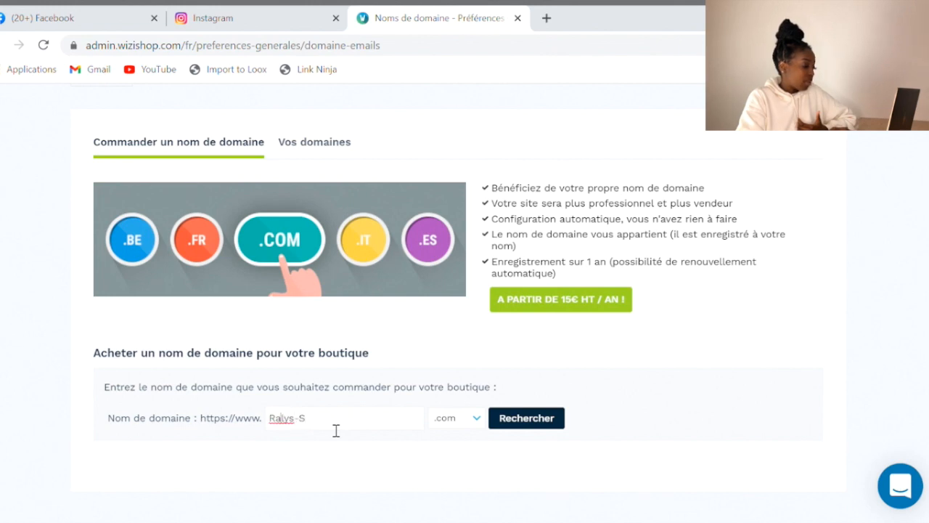
text(ralys-s)
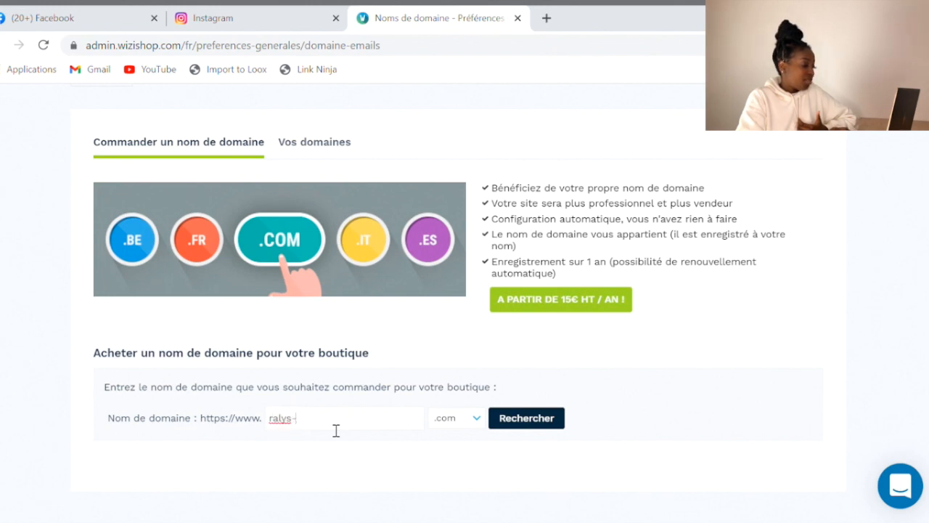
text(hop)
click(564, 421)
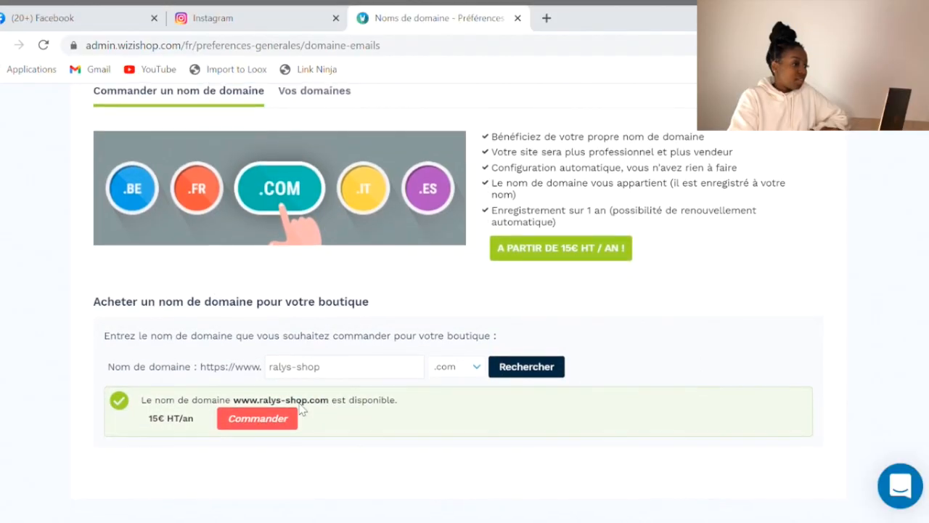
click(244, 422)
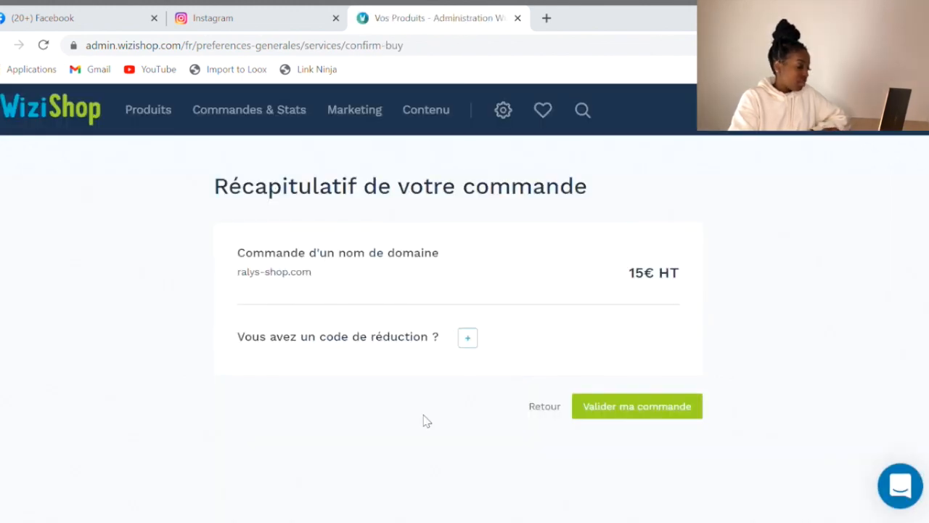
Confirm the ralys-shop.com order and leave the domain list once it shows active and default
click(643, 405)
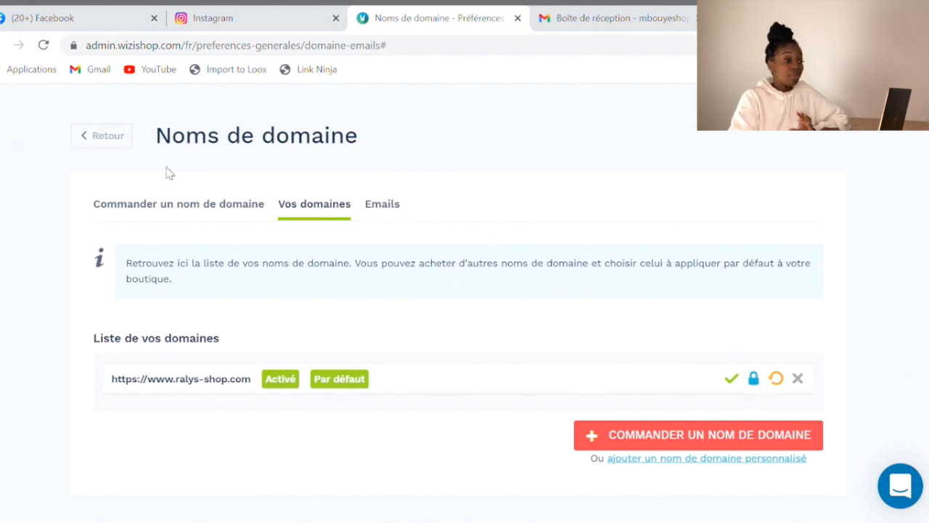
click(121, 144)
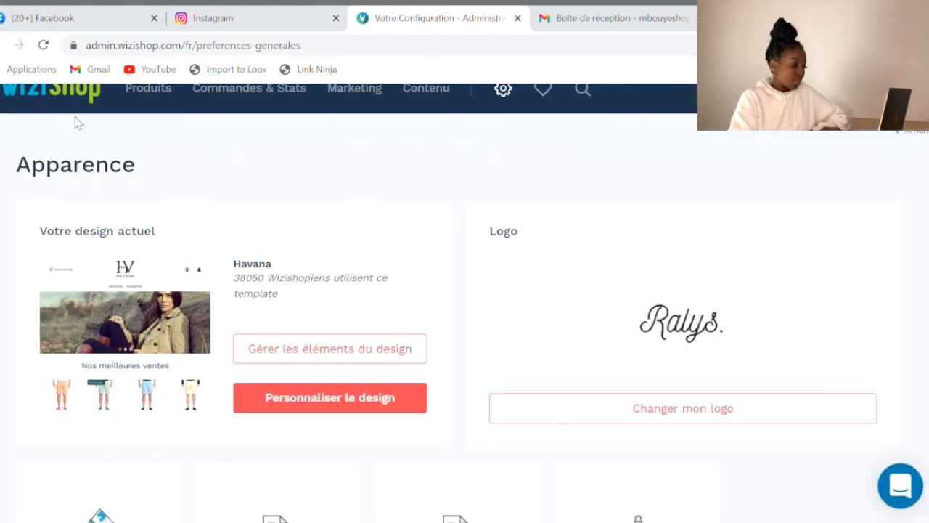
From the dashboard's Finalisation step, add Stripe as a new payment method
scroll(78, 124, up, 1)
click(86, 117)
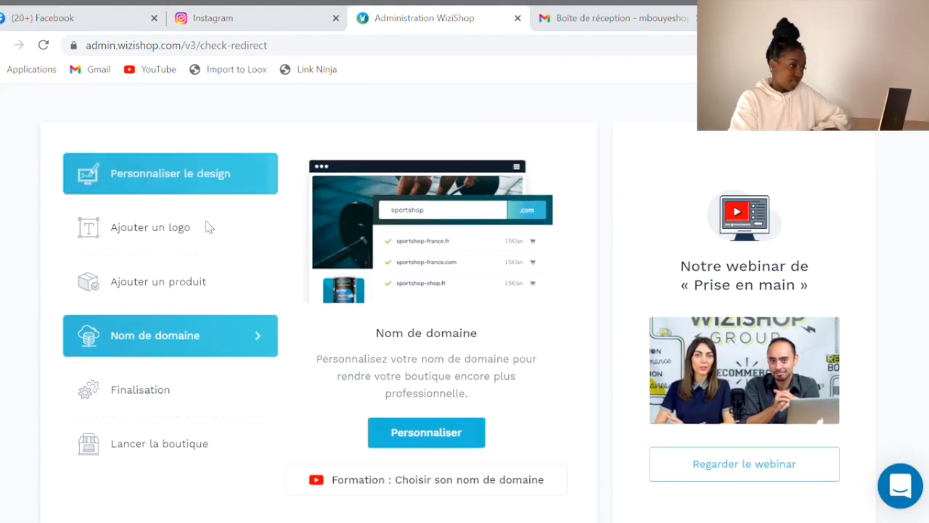
click(172, 400)
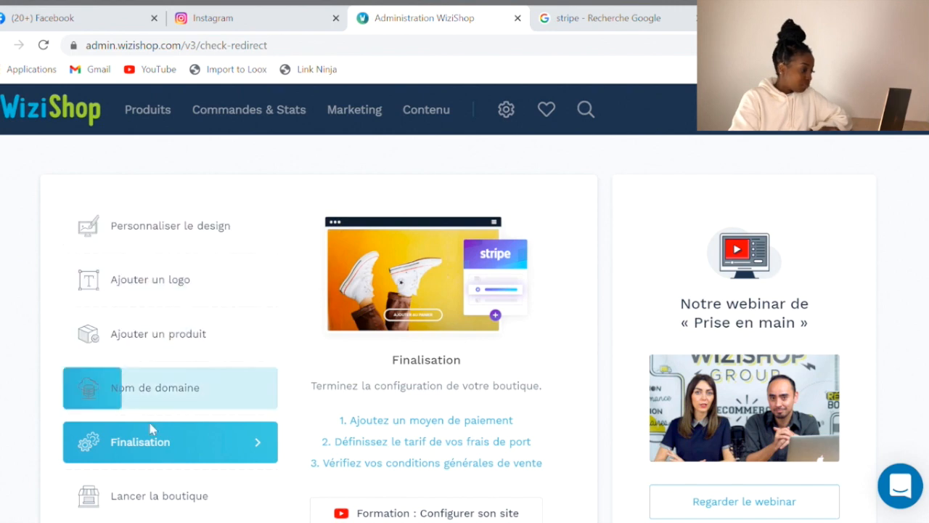
click(400, 420)
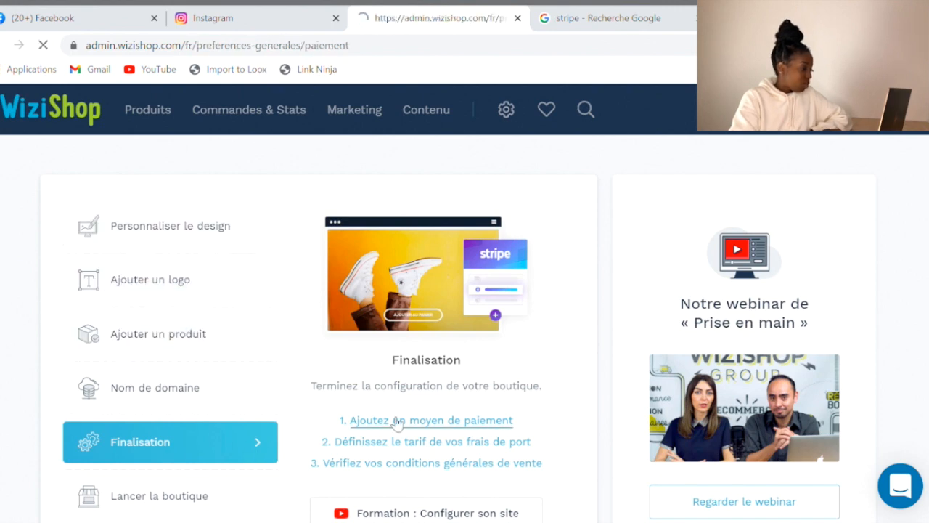
scroll(878, 347, down, 3)
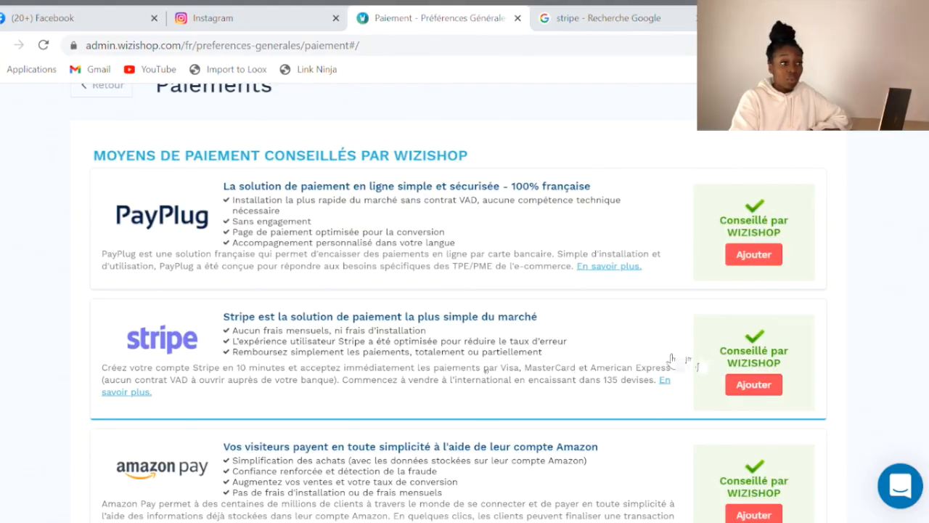
click(751, 383)
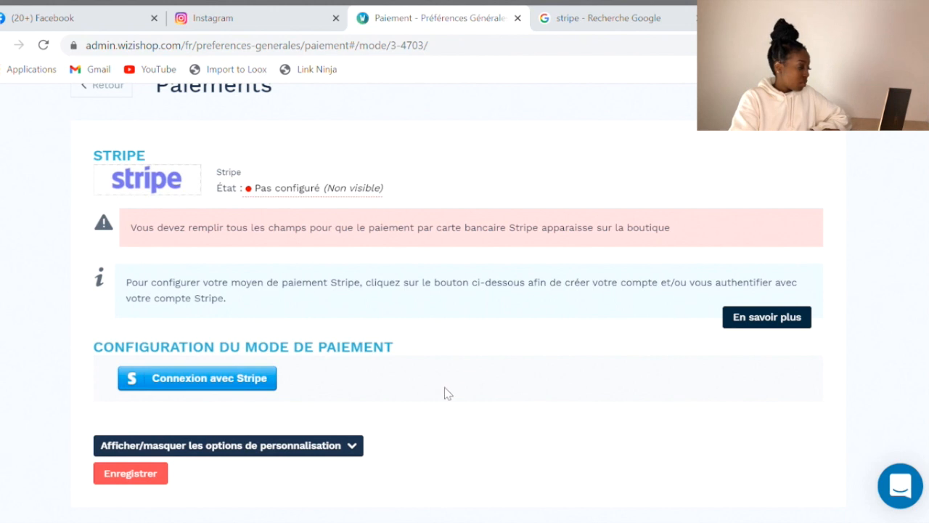
scroll(445, 387, down, 1)
Create a free Stripe account with the store's e-mail and a password to link it
click(232, 369)
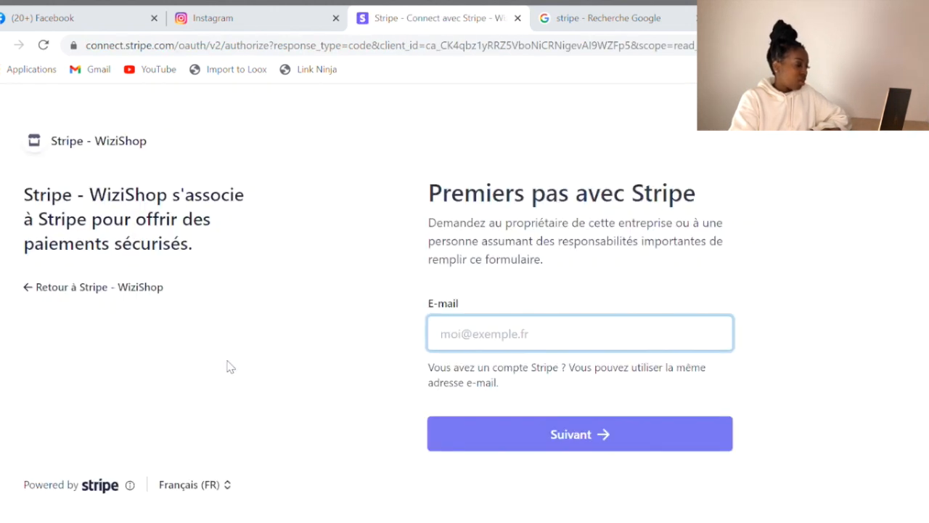
click(476, 419)
click(745, 385)
click(554, 436)
click(491, 396)
text(•••••••••••••••••)
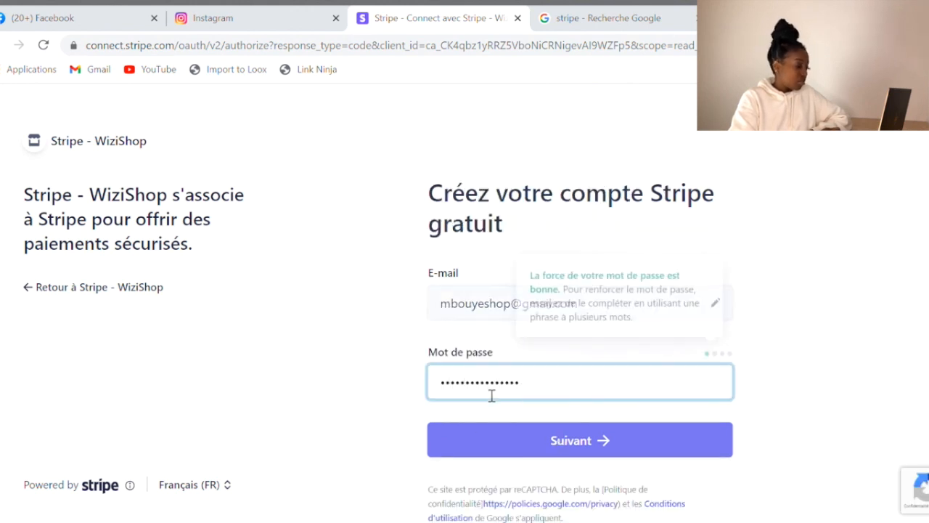
double_click(518, 395)
text(•••••••••••••••••)
key(Return)
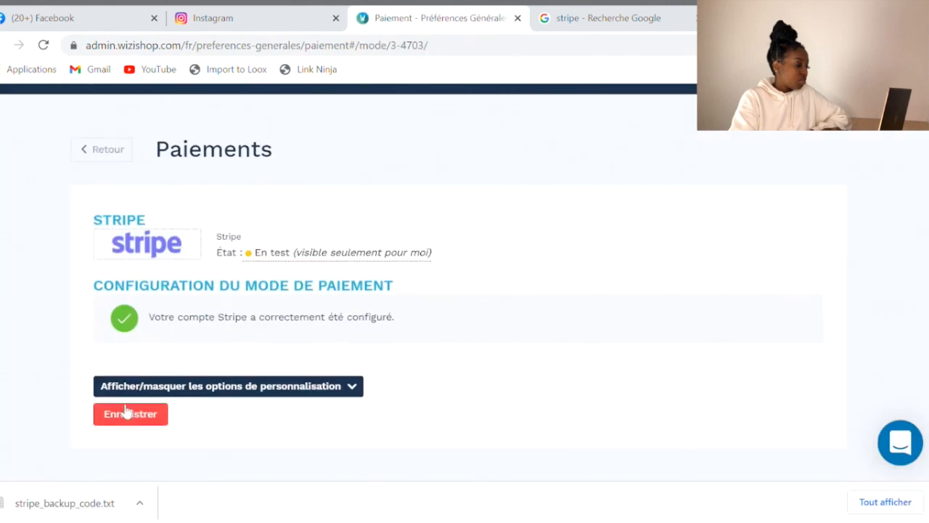
Save Stripe as an activated test-mode payment method and look through the Paiements list
click(147, 421)
scroll(147, 423, down, 3)
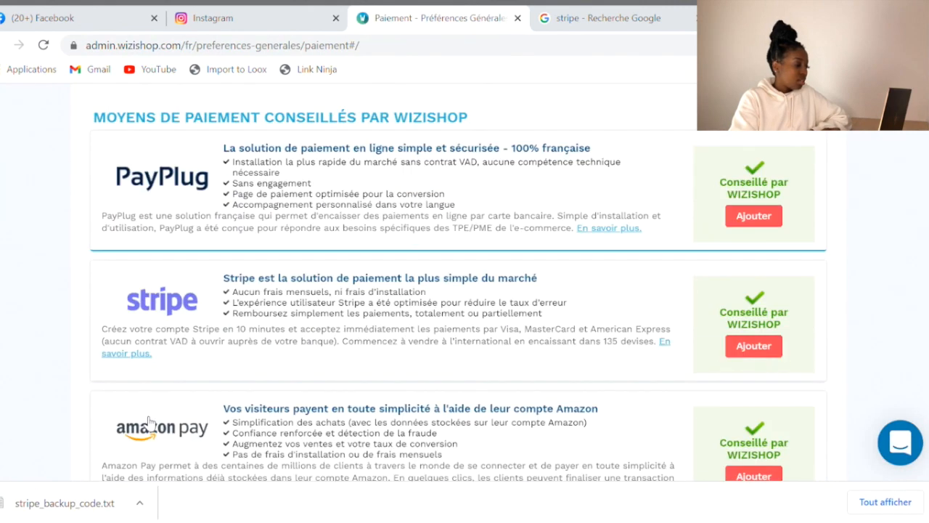
scroll(148, 421, up, 3)
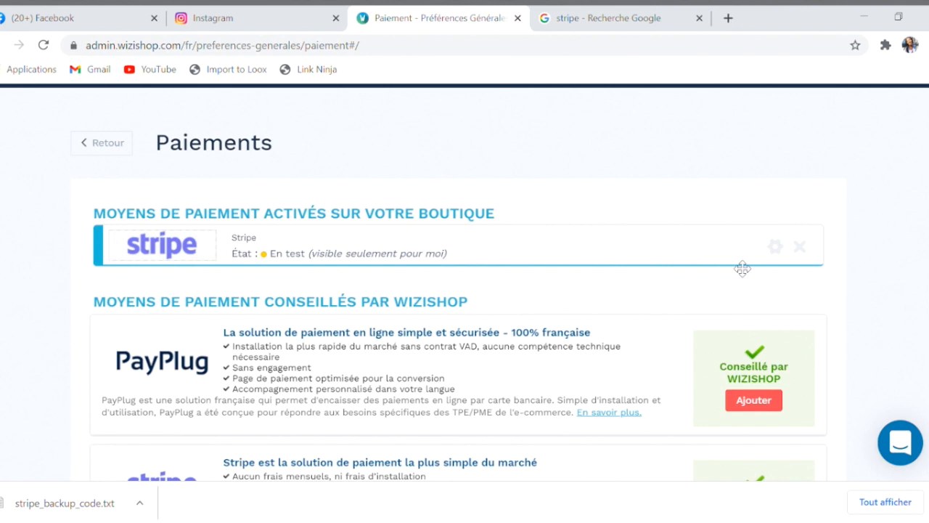
scroll(919, 281, down, 6)
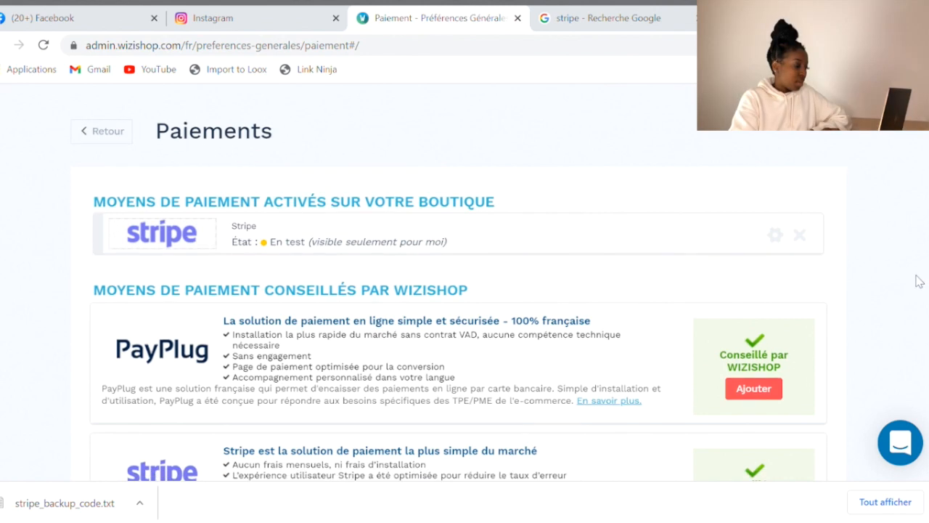
scroll(919, 281, down, 10)
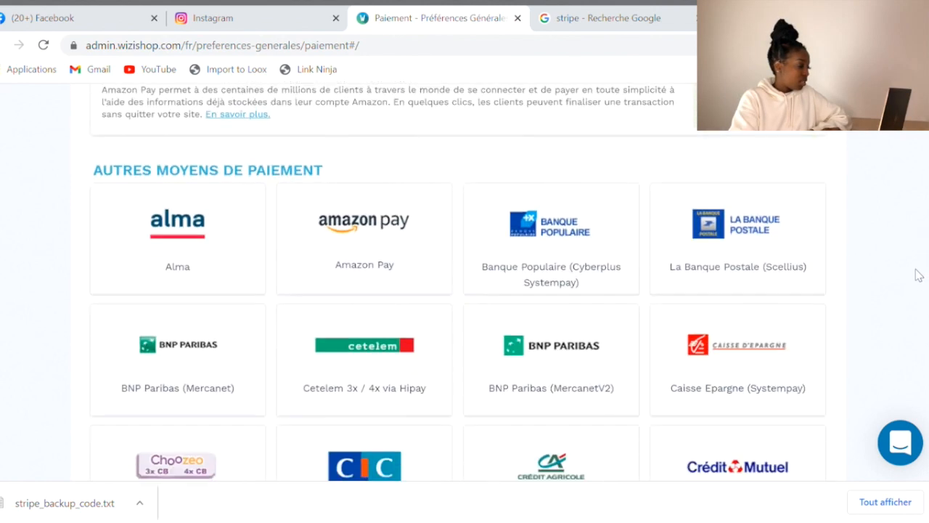
scroll(917, 268, down, 10)
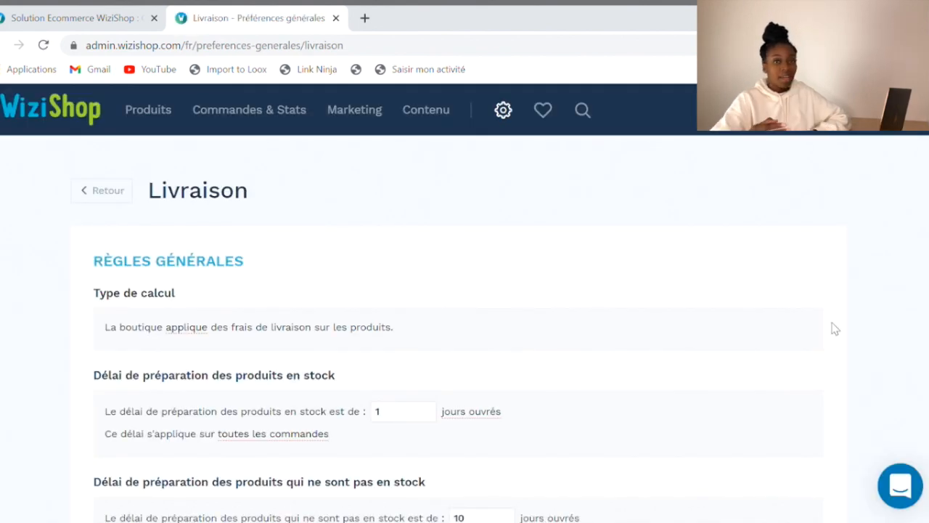
Scroll to the delivery-mode list and open the Colissimo mode for editing
scroll(832, 323, down, 1)
scroll(835, 329, down, 1)
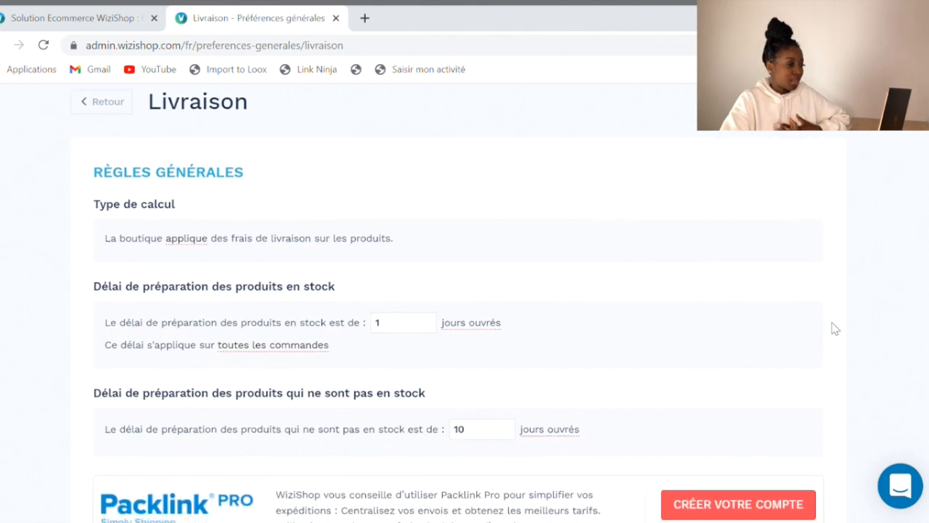
scroll(835, 329, down, 2)
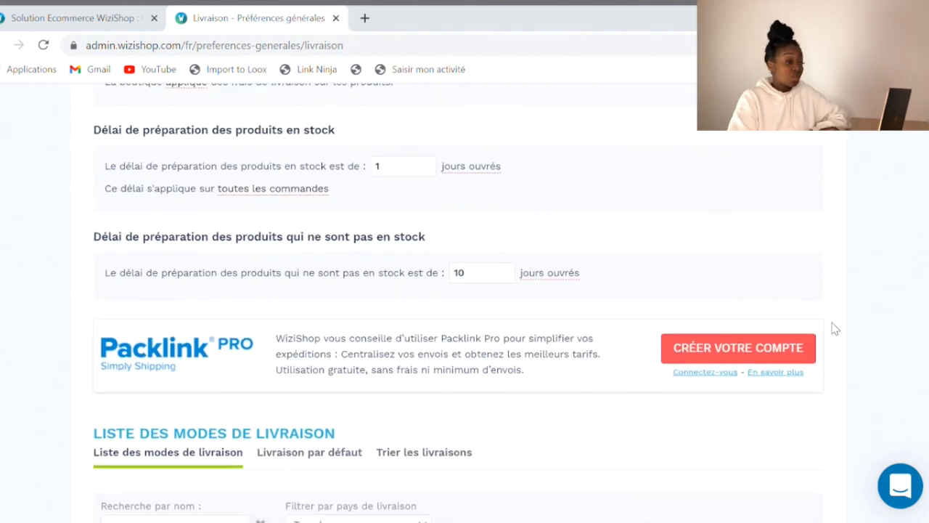
scroll(835, 329, down, 3)
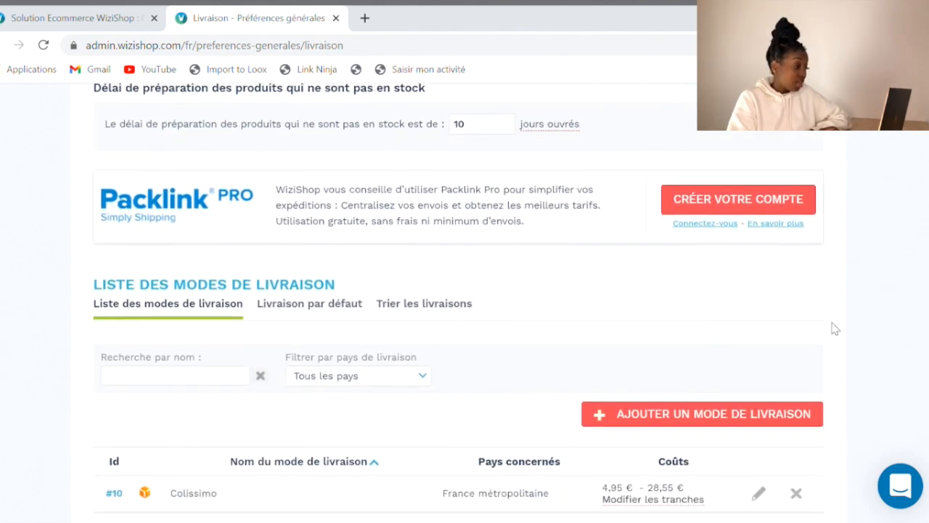
scroll(836, 329, down, 1)
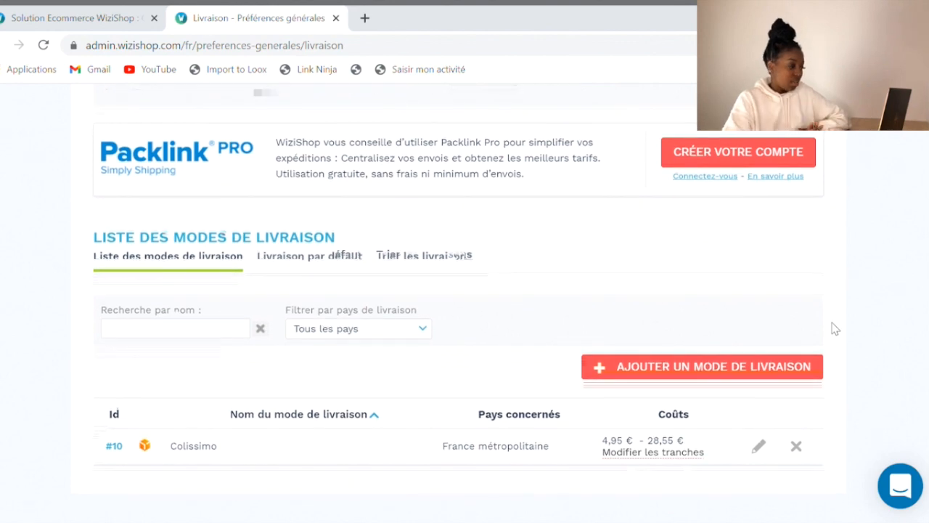
click(761, 445)
Show Colissimo's Click and Collect delivery options
scroll(888, 342, down, 4)
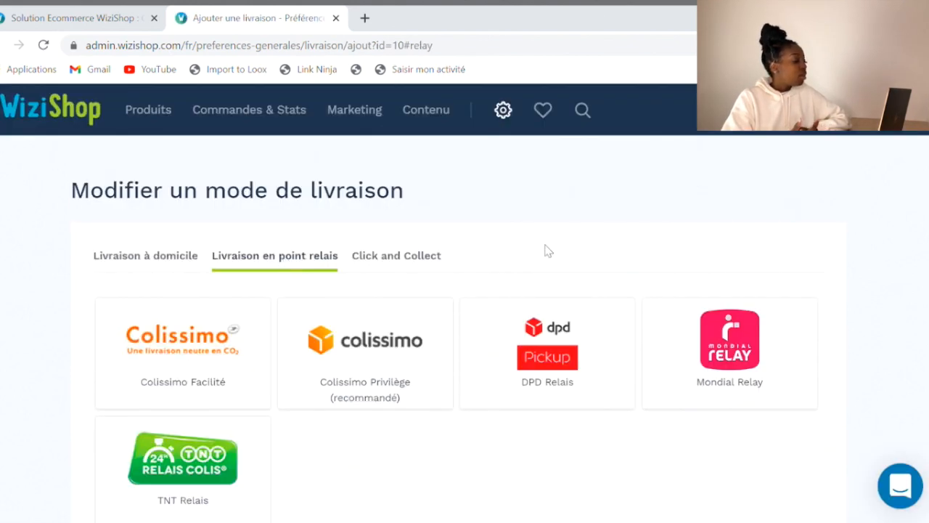
scroll(839, 276, down, 1)
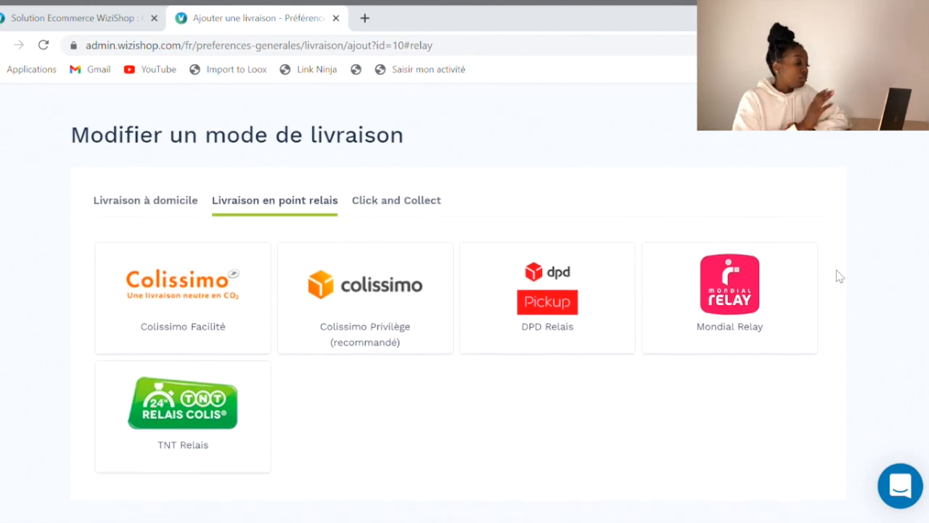
scroll(840, 277, up, 1)
scroll(840, 276, up, 1)
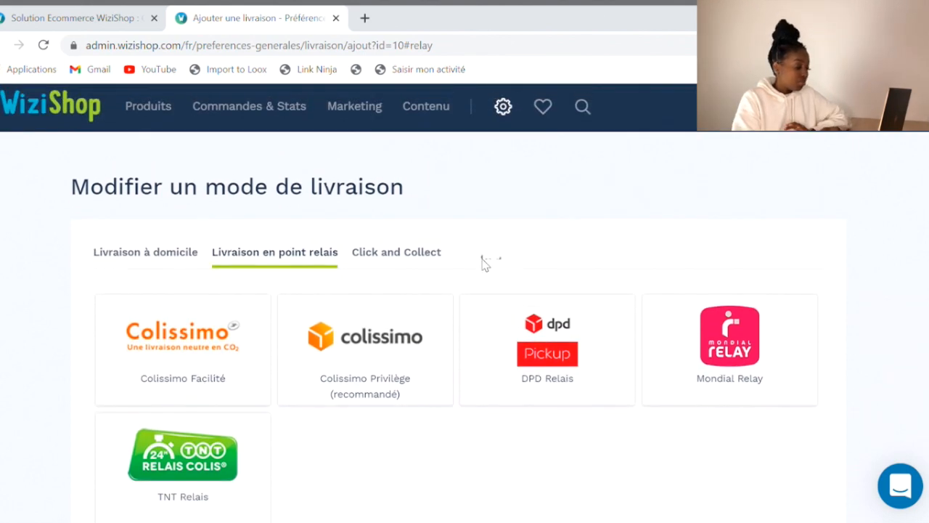
scroll(469, 263, up, 1)
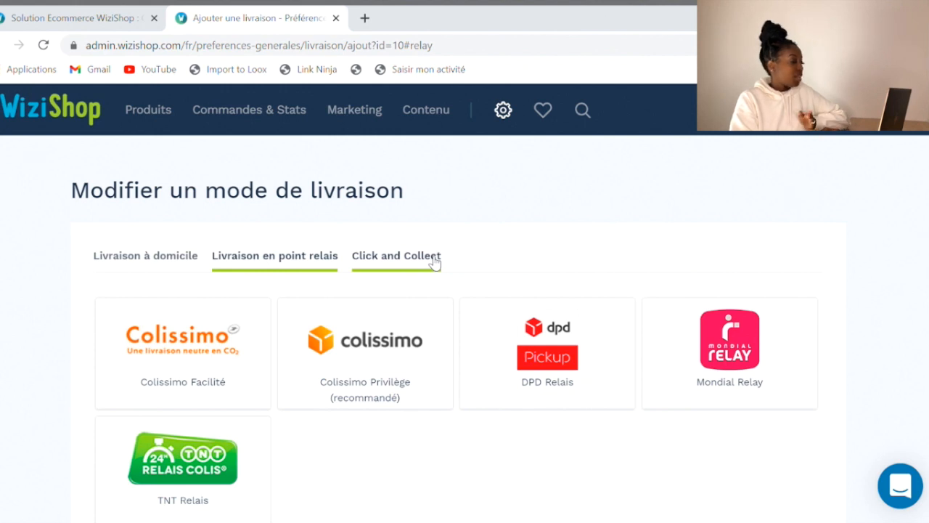
click(433, 260)
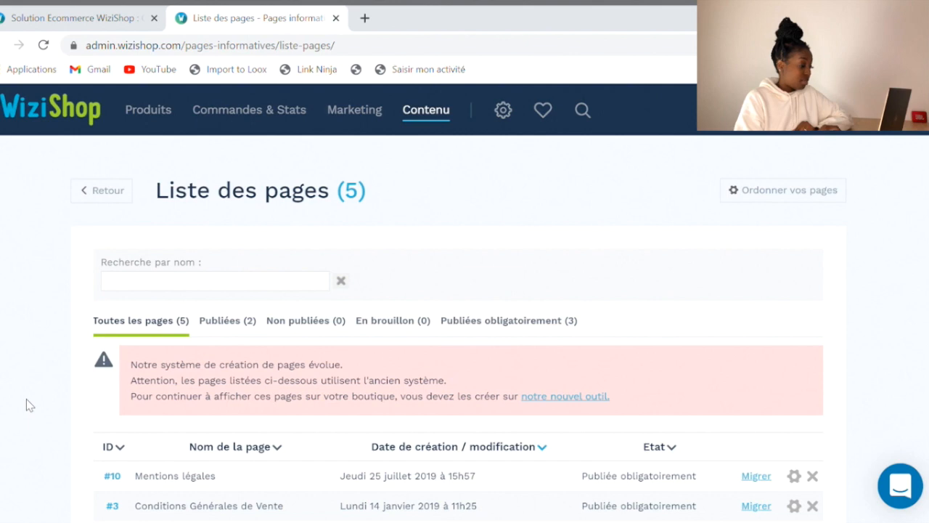
Open the Mentions légales page from the list of pages in the block-page editor
scroll(26, 399, down, 2)
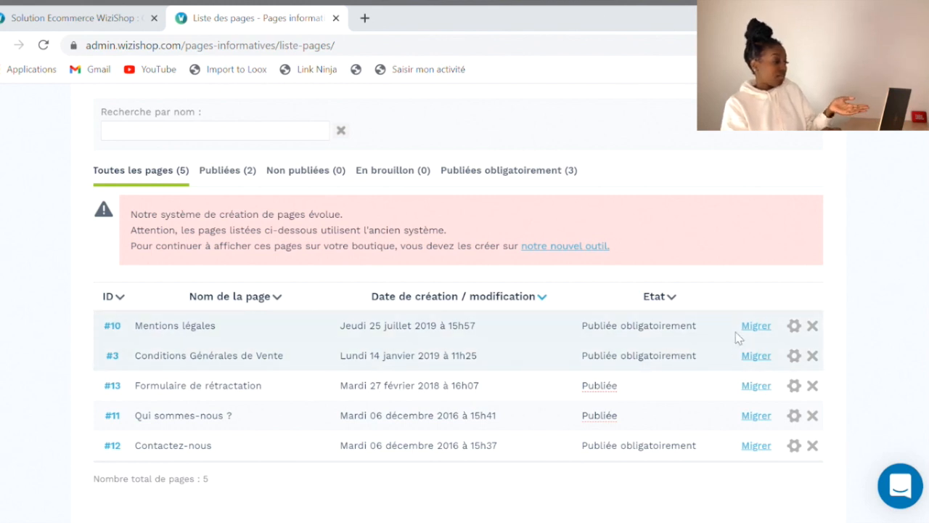
click(755, 326)
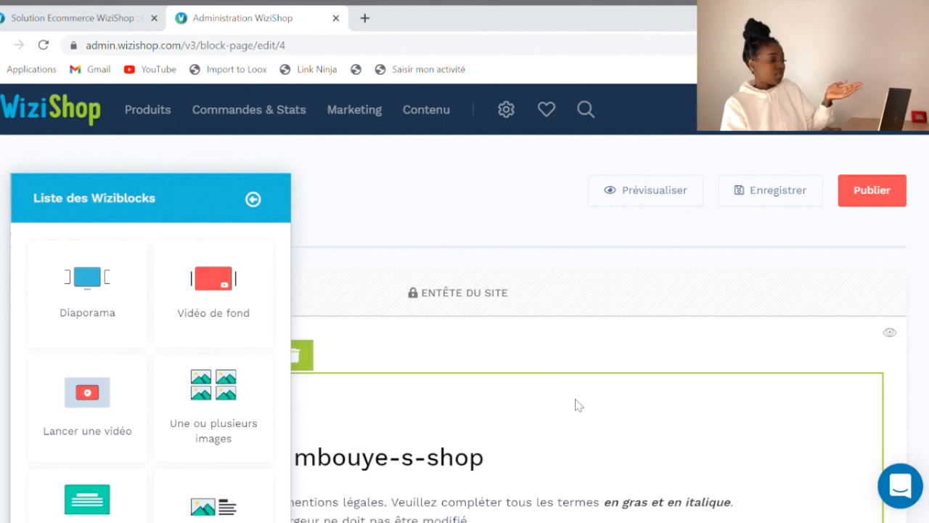
Review the legal-notice text and select the [nom de l'entreprise] placeholder
scroll(579, 405, down, 5)
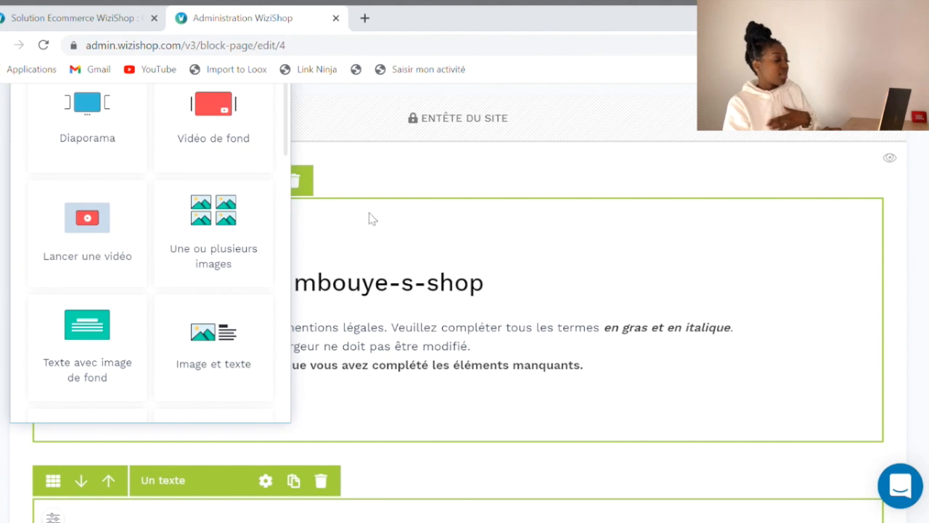
scroll(372, 219, down, 1)
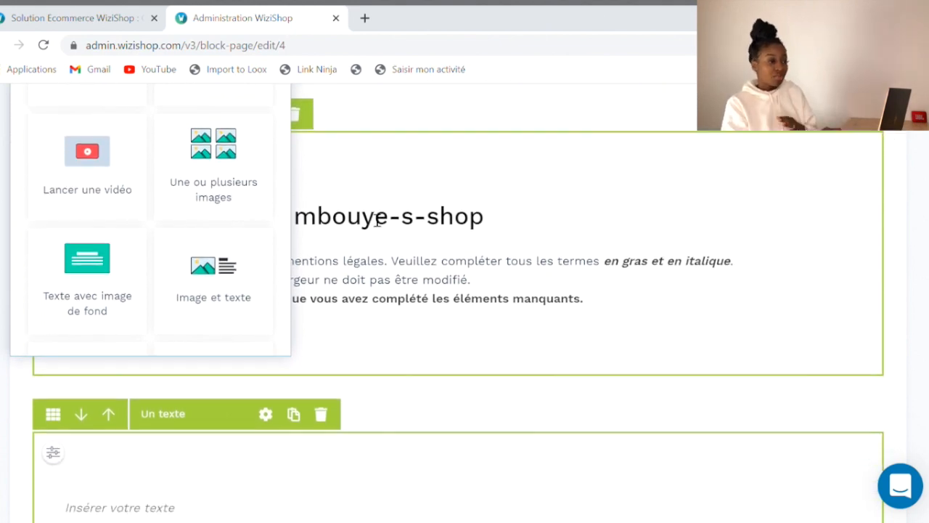
scroll(360, 328, down, 3)
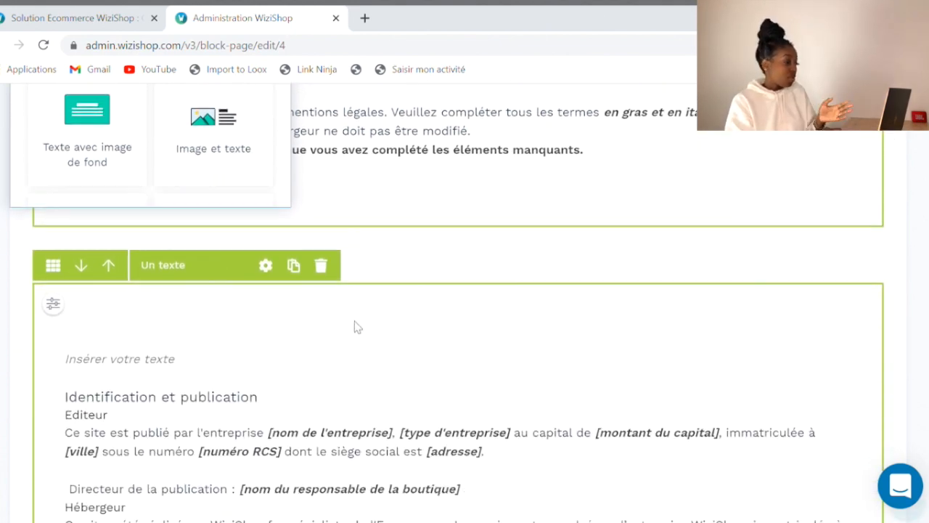
scroll(362, 329, down, 1)
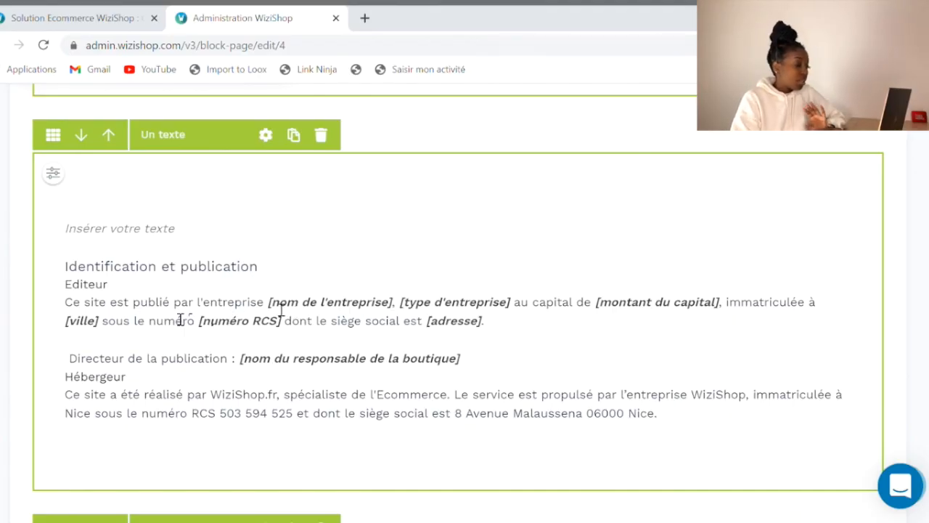
drag(271, 304, 385, 310)
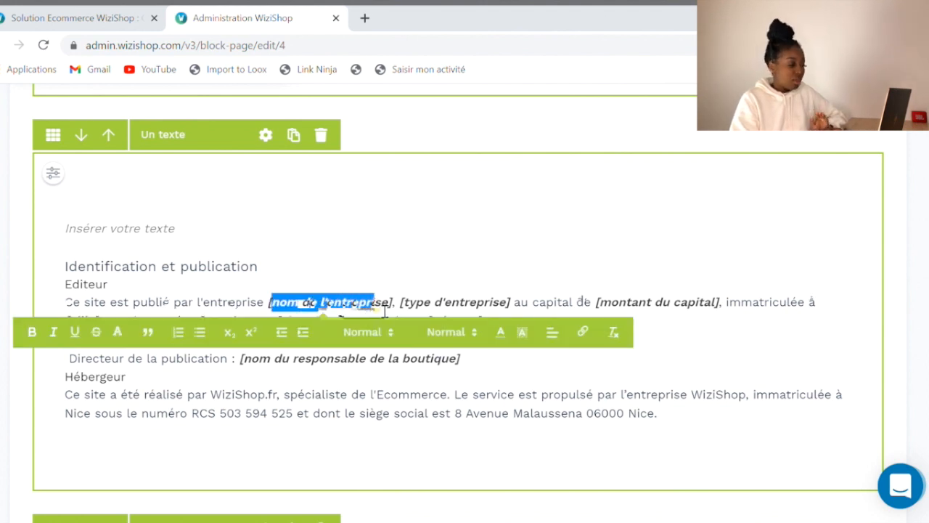
click(659, 305)
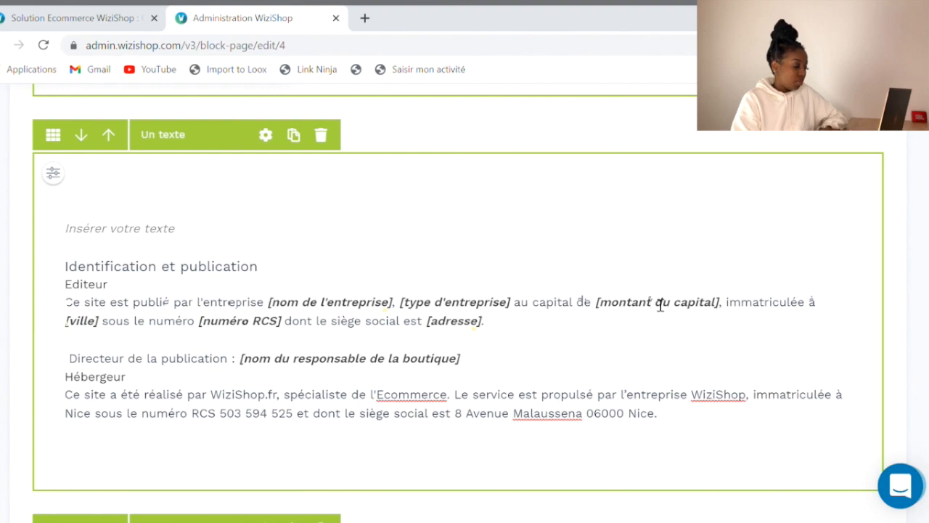
Preview the Mentions légales page in a new tab
scroll(661, 305, down, 2)
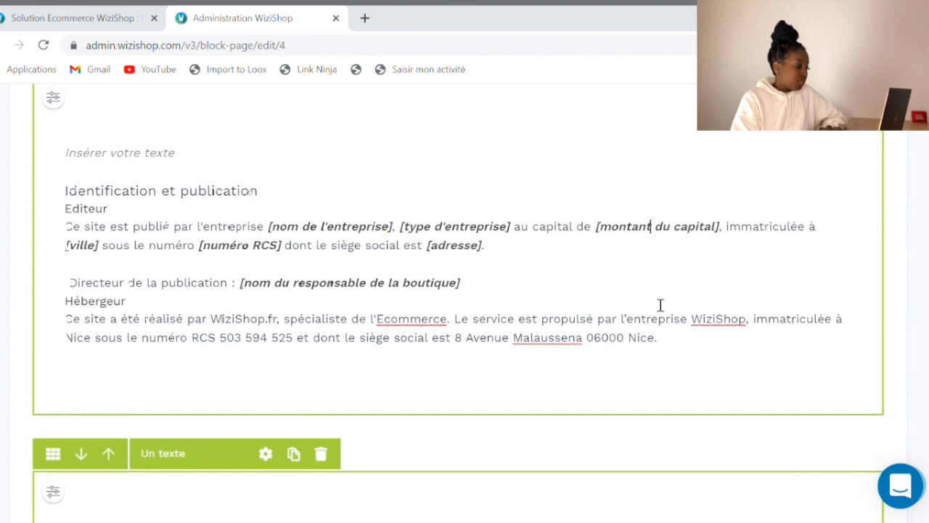
scroll(660, 305, down, 8)
scroll(656, 304, up, 6)
scroll(656, 304, up, 10)
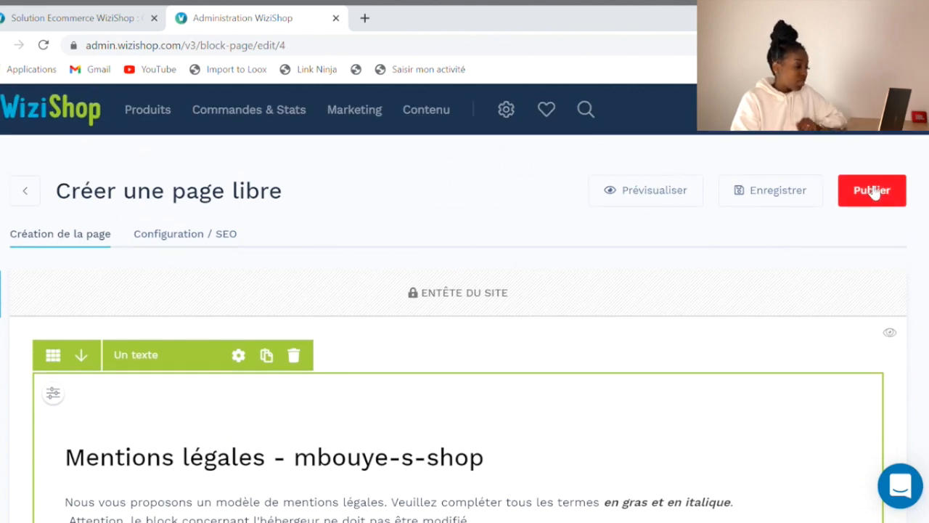
click(674, 203)
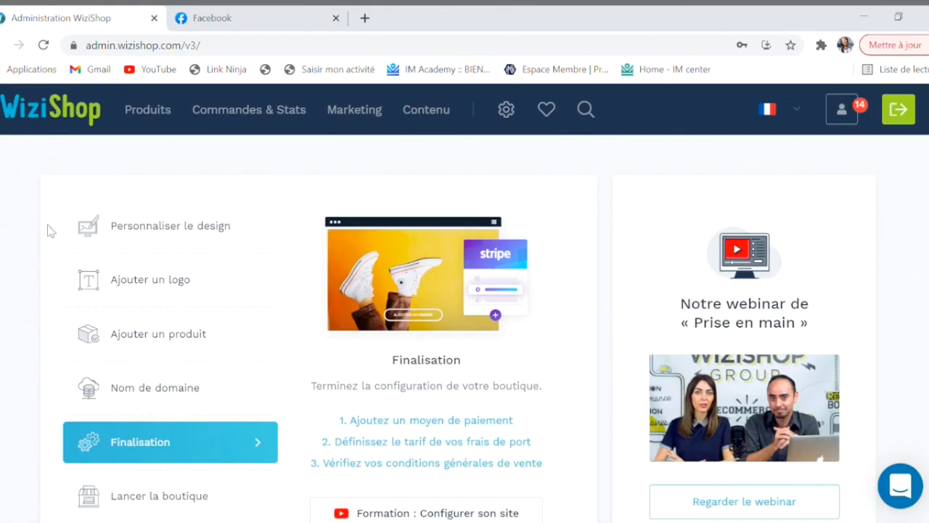
Activate the store through Lancer la boutique > Ouvrir and return to administration
scroll(176, 451, down, 1)
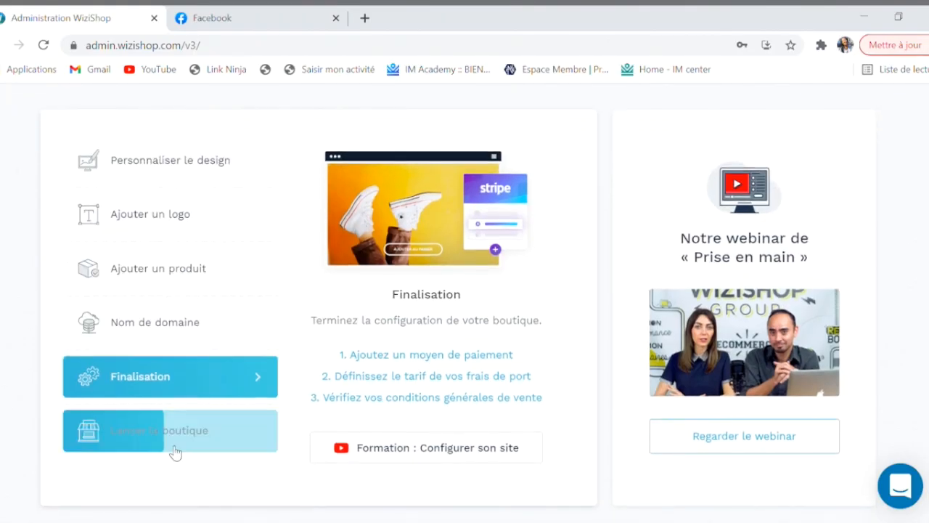
click(176, 443)
click(446, 421)
scroll(294, 504, down, 1)
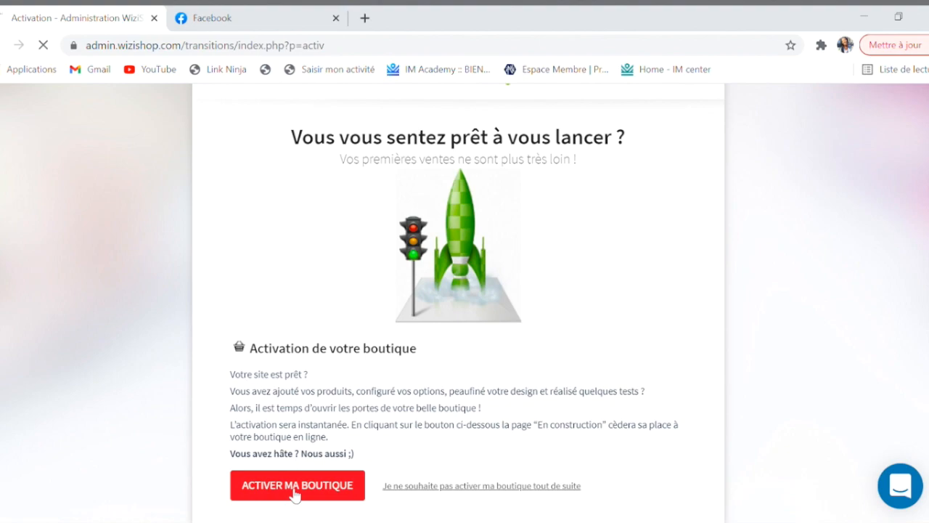
click(396, 472)
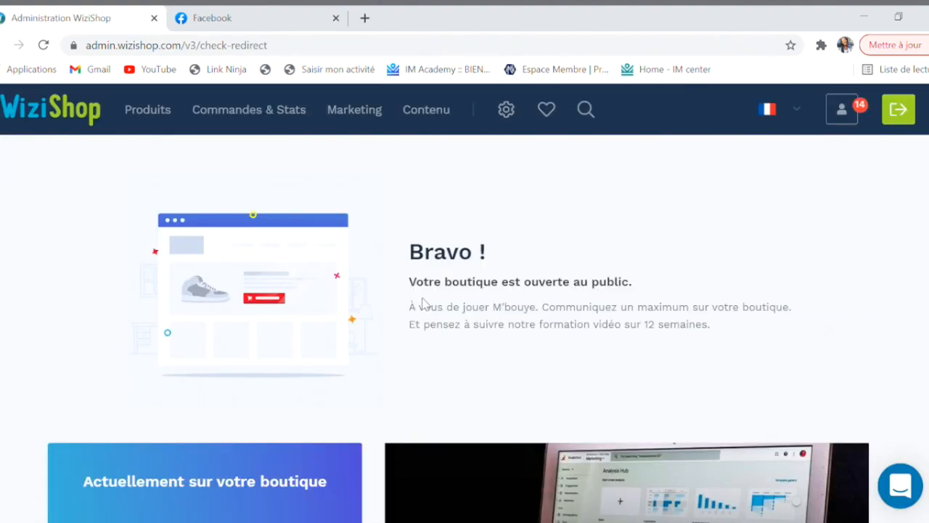